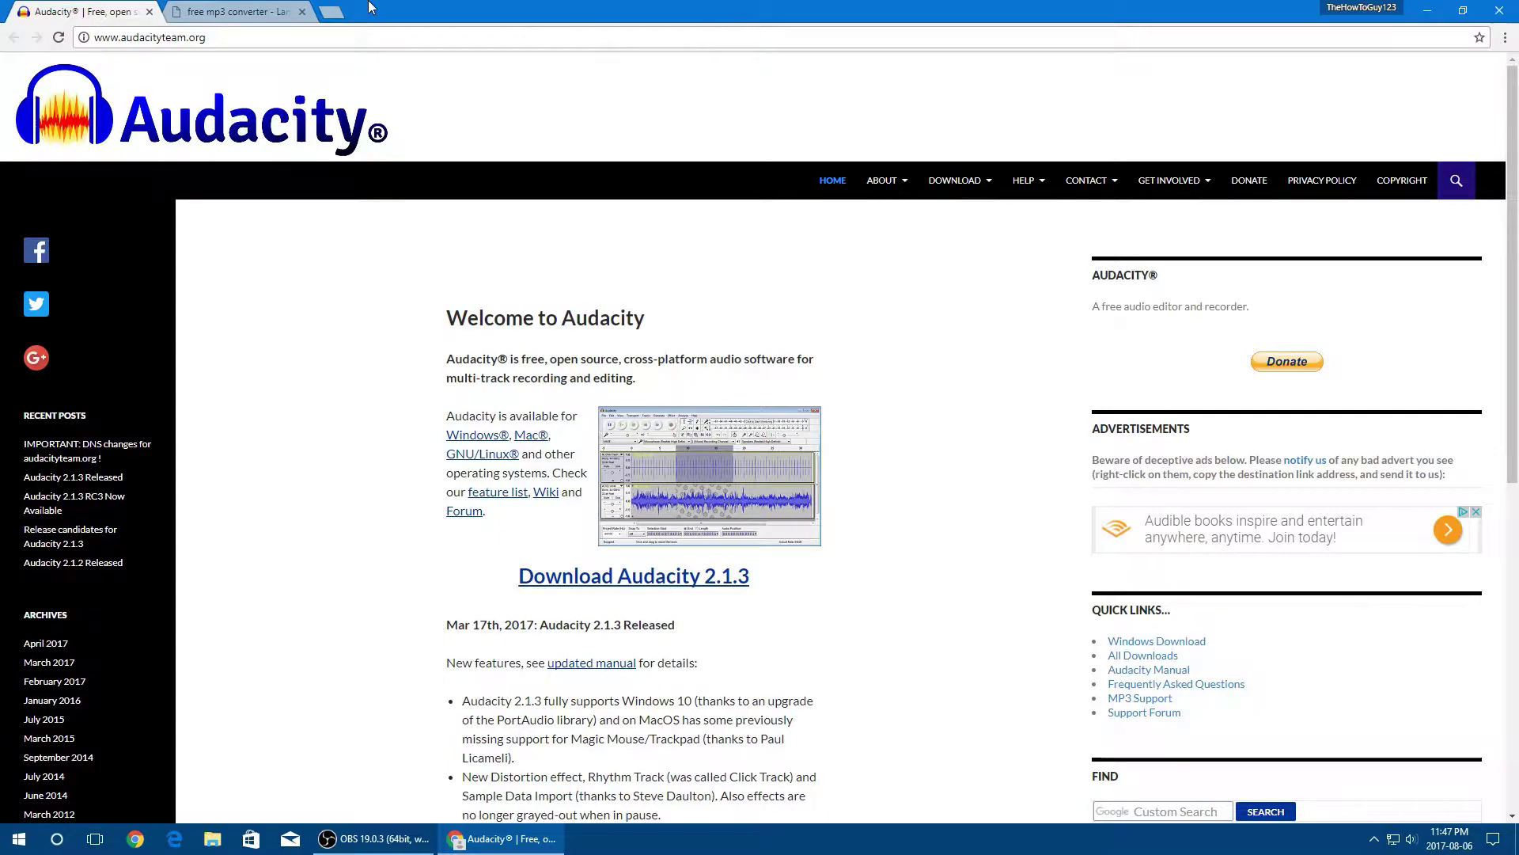
Switch Chrome to the lame.buanzo.org tab listing the LAME and FFmpeg downloads.
left_click(168, 16)
Scroll through the Windows LAME and FFmpeg download links, then minimize Chrome.
scroll(168, 200, "down", 4)
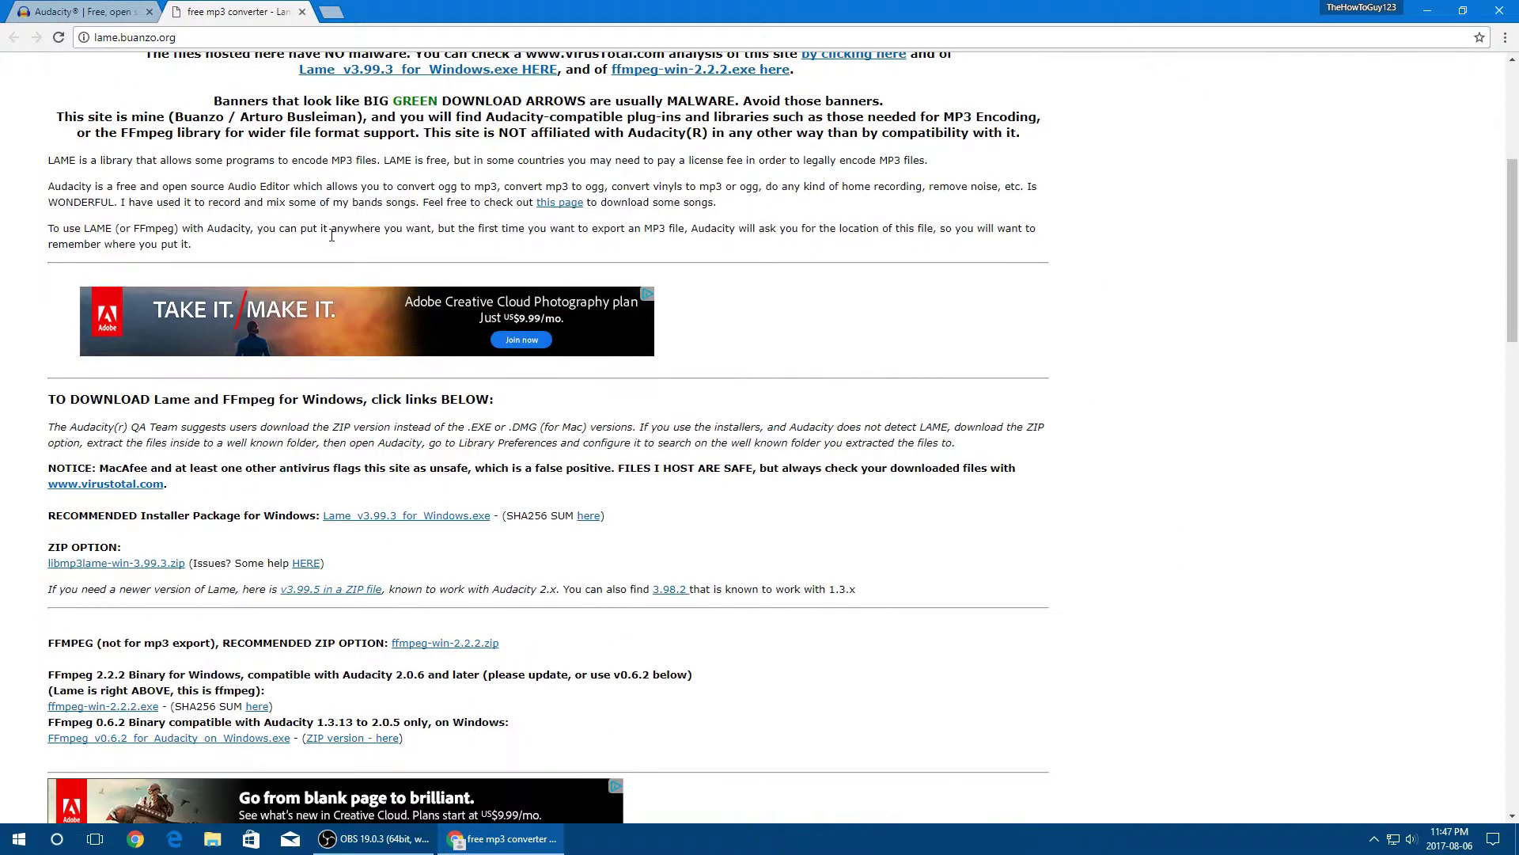
scroll(262, 250, "up", 4)
scroll(456, 371, "down", 5)
scroll(605, 545, "down", 3)
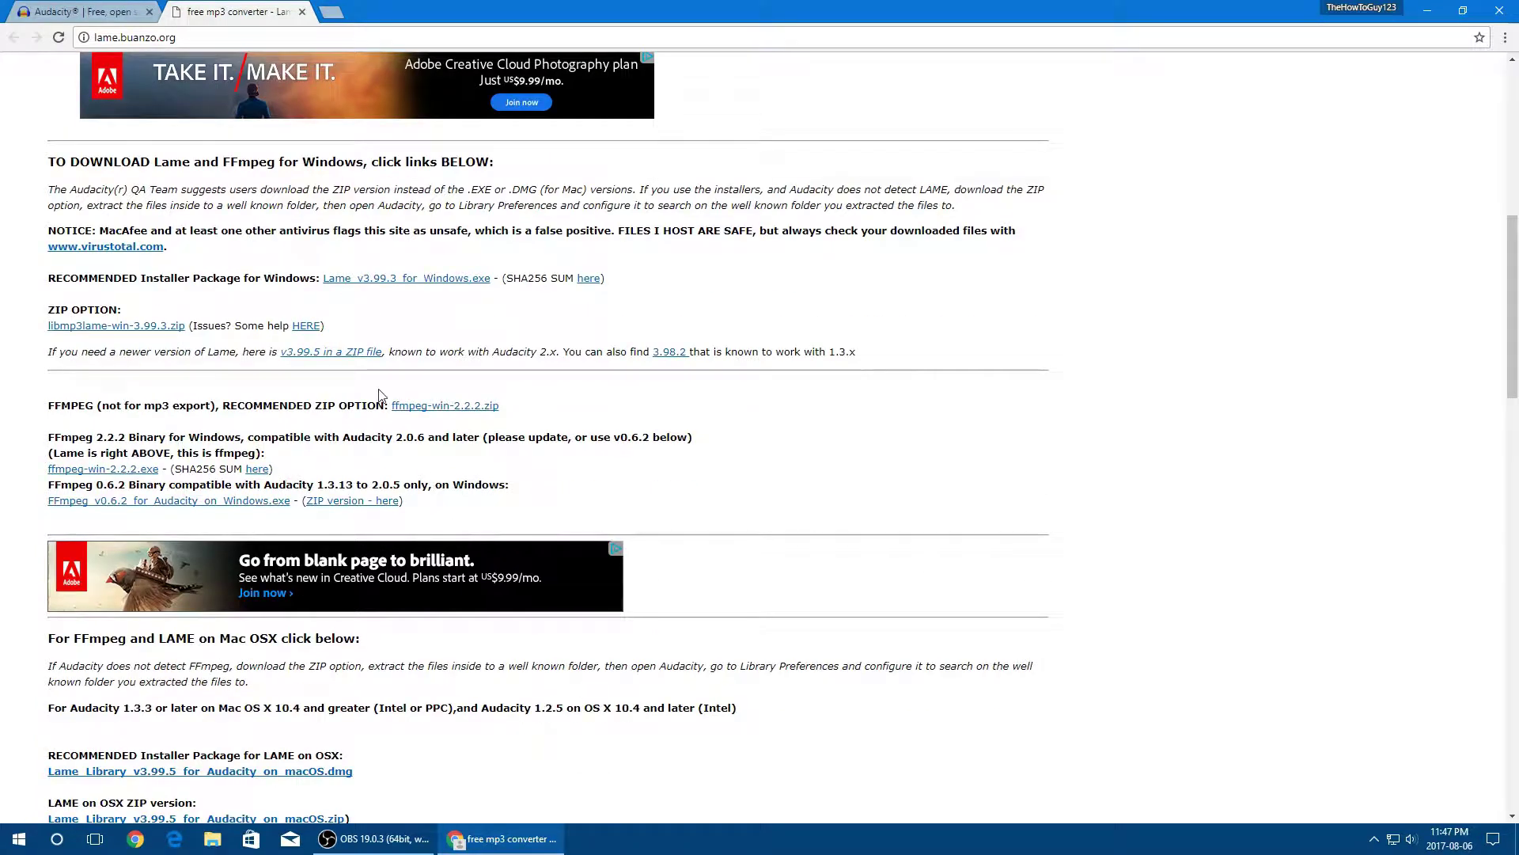
scroll(189, 415, "up", 2)
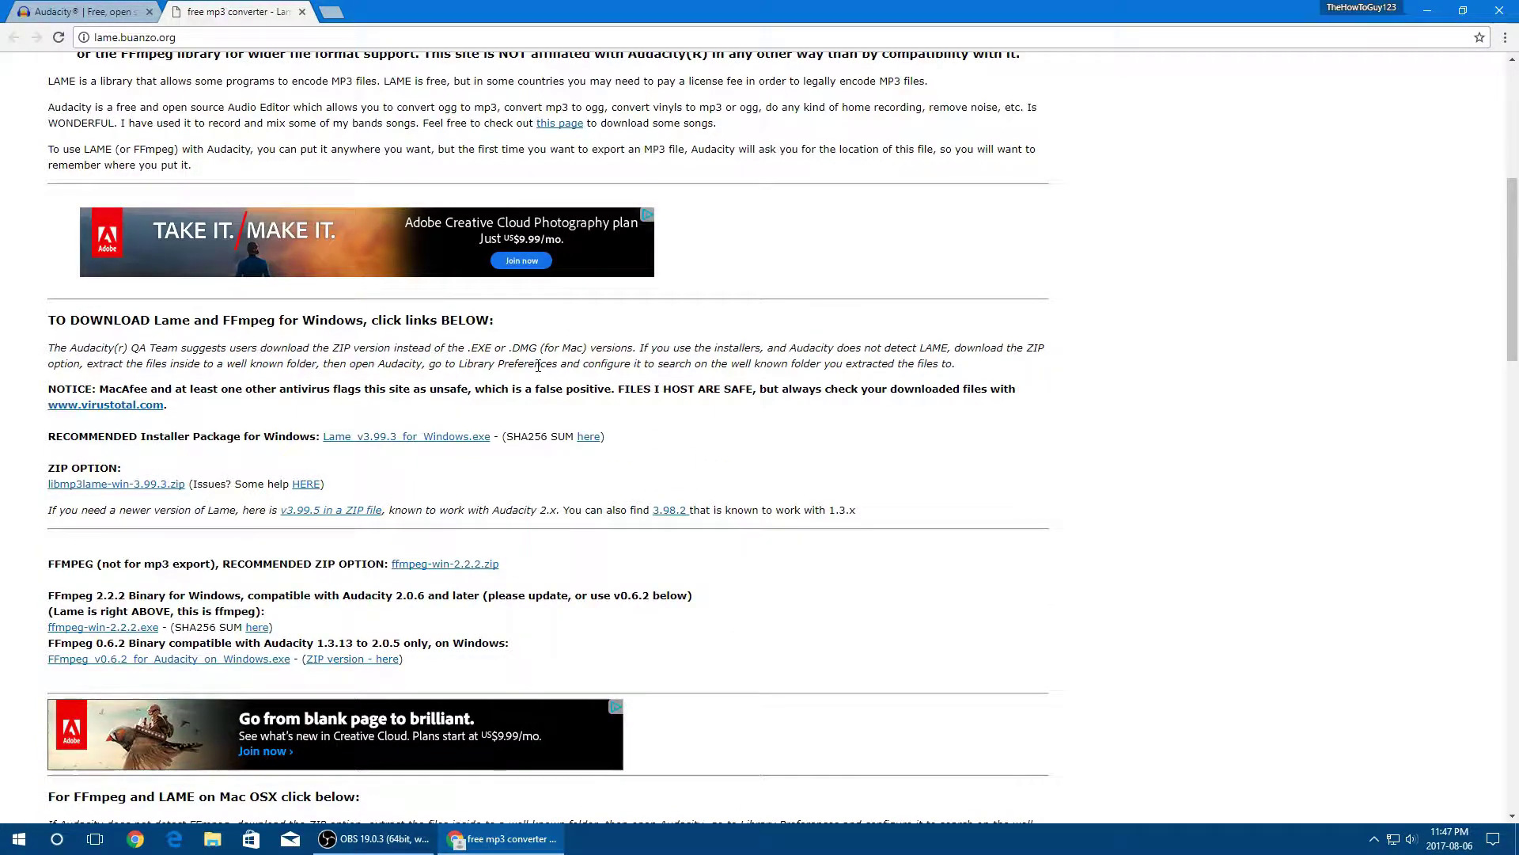
scroll(477, 494, "down", 3)
scroll(319, 173, "down", 4)
scroll(324, 190, "up", 4)
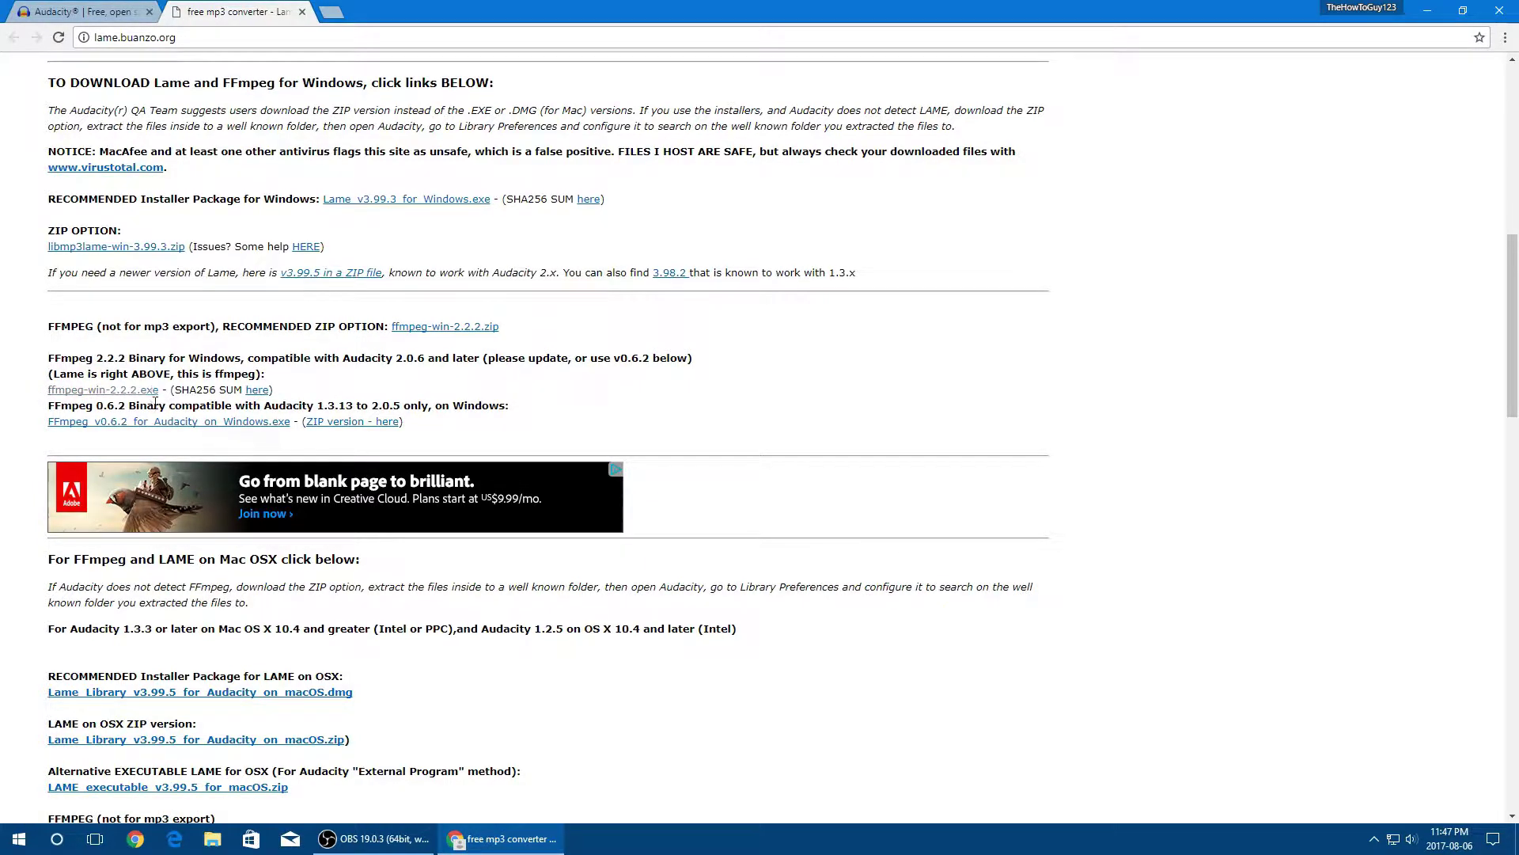
left_click(1427, 10)
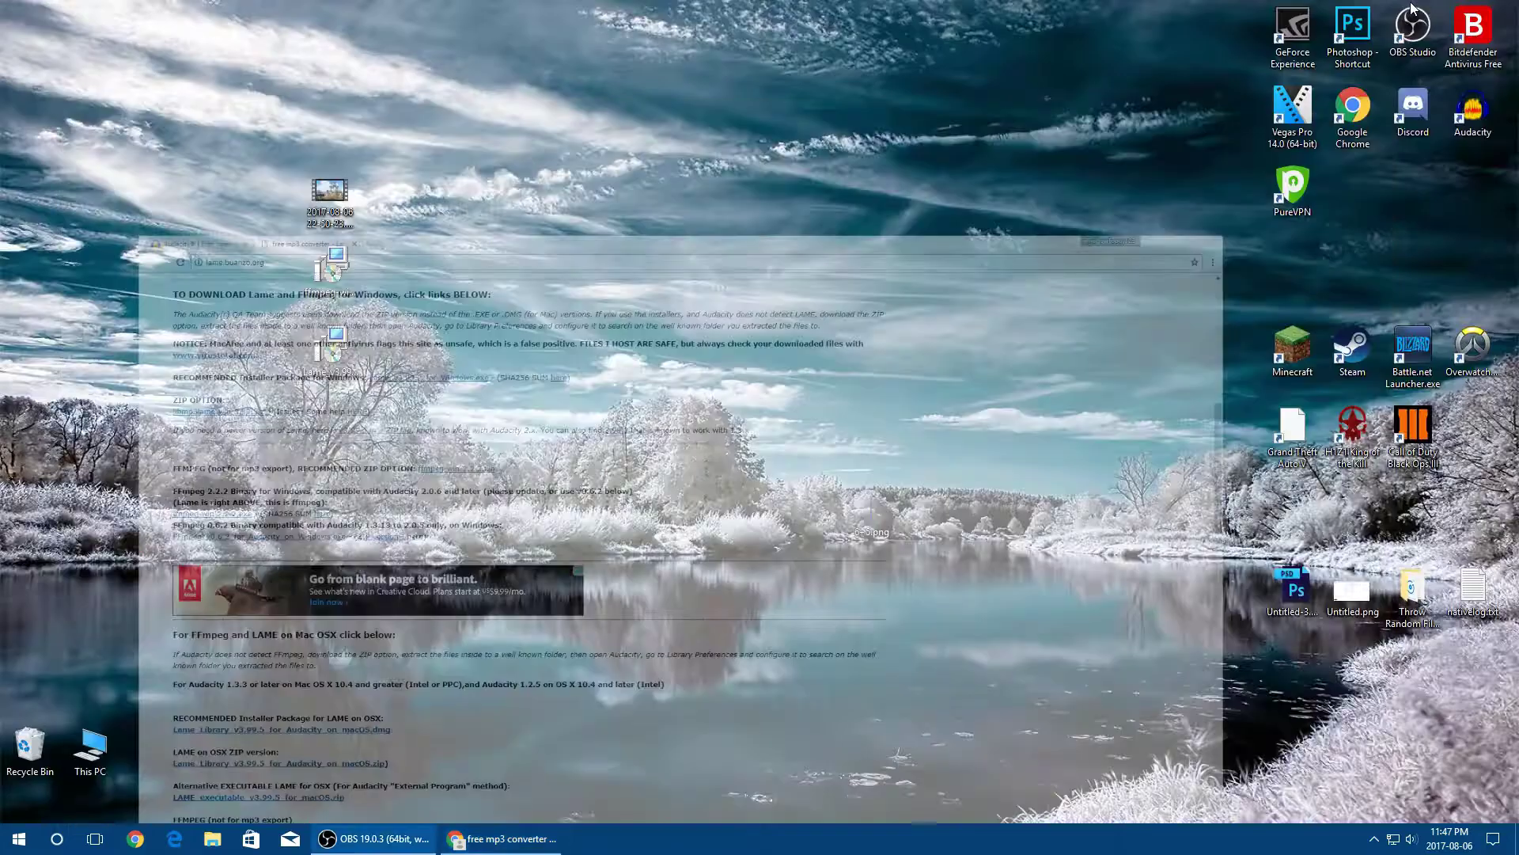
Launch the LAME installer and advance past its welcome and license pages.
left_click_drag(333, 273, 392, 277)
double_click(342, 353)
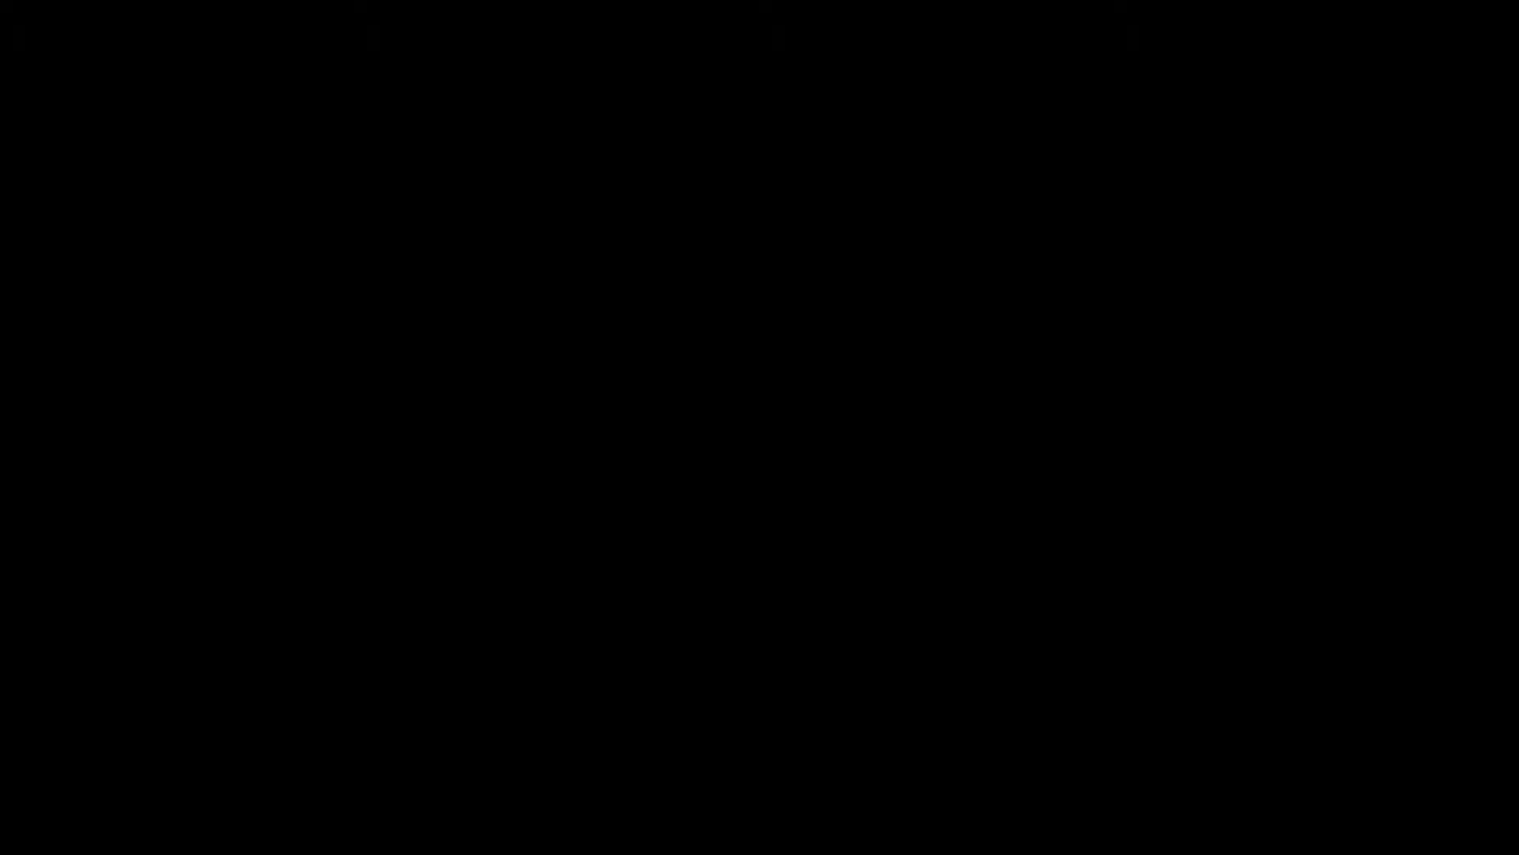
left_click(730, 581)
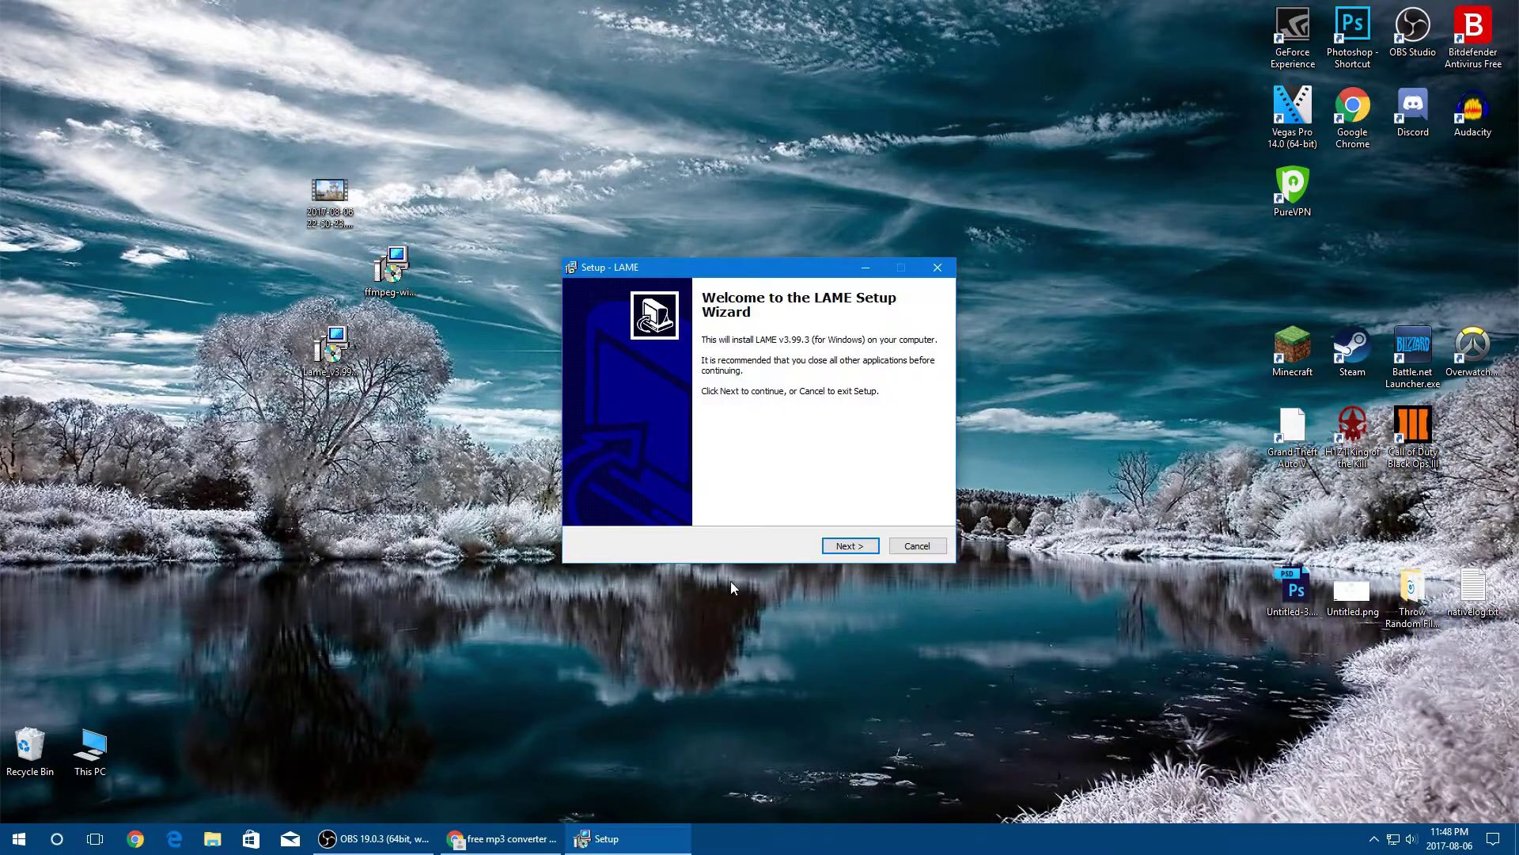
left_click(845, 549)
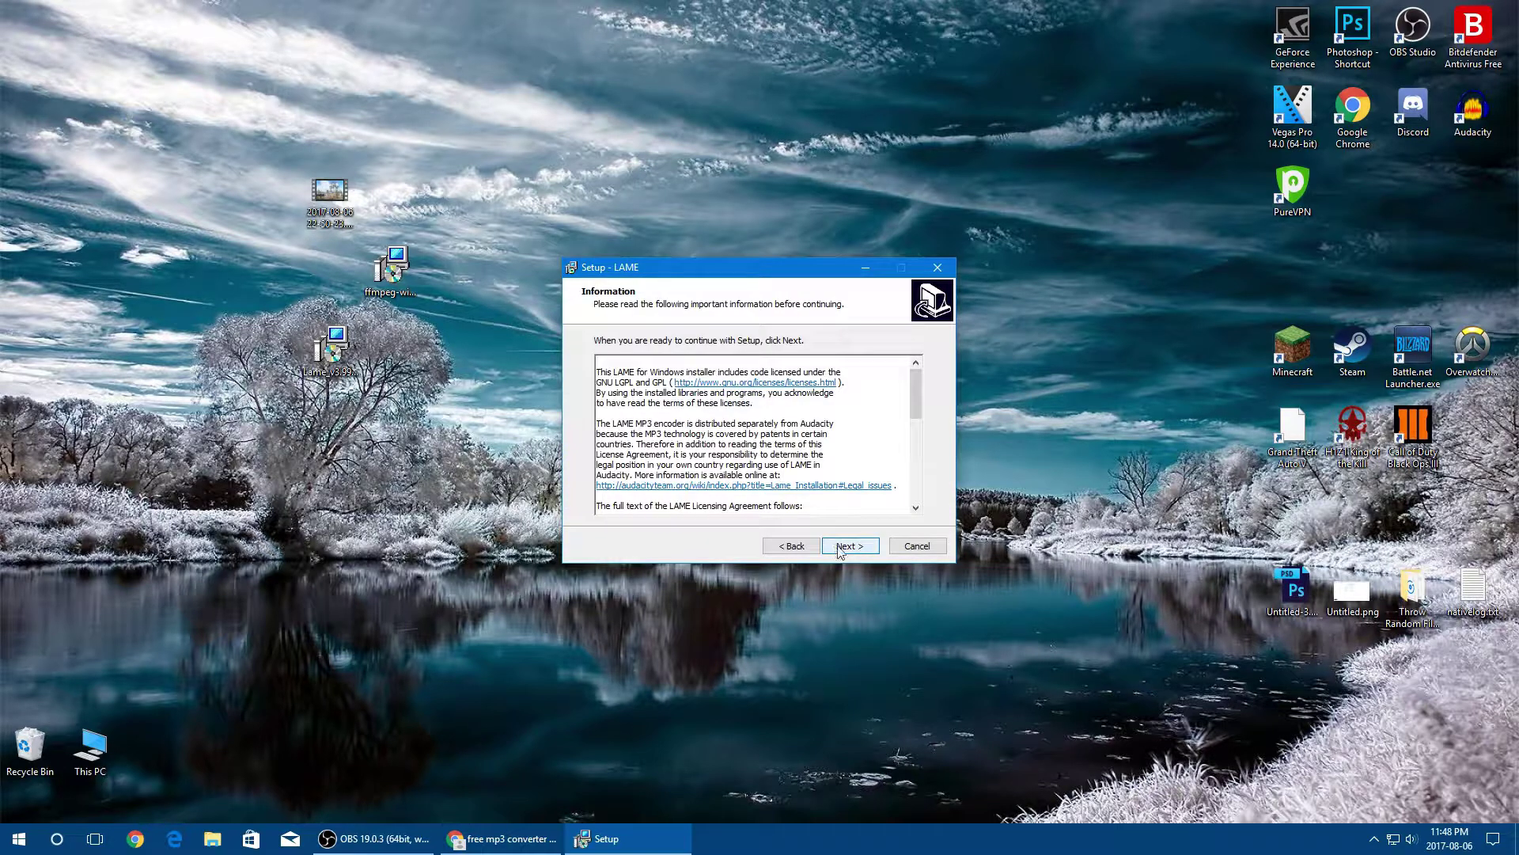
left_click(837, 550)
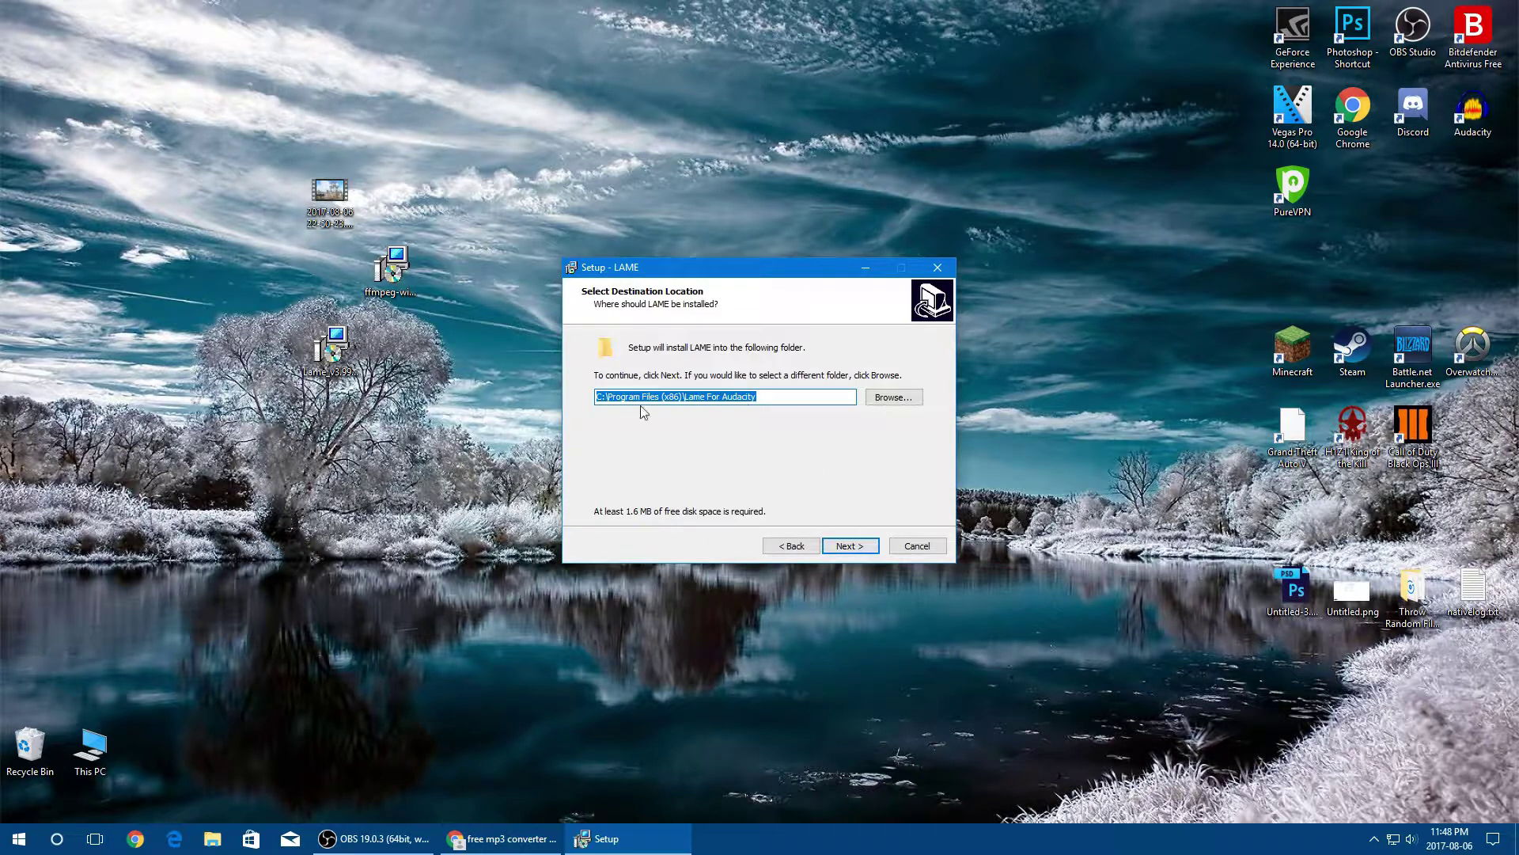
Install LAME v3.99.3 into C:\Program Files (x86)\Lame For Audacity and finish setup.
left_click(740, 396)
double_click(740, 396)
left_click(792, 396)
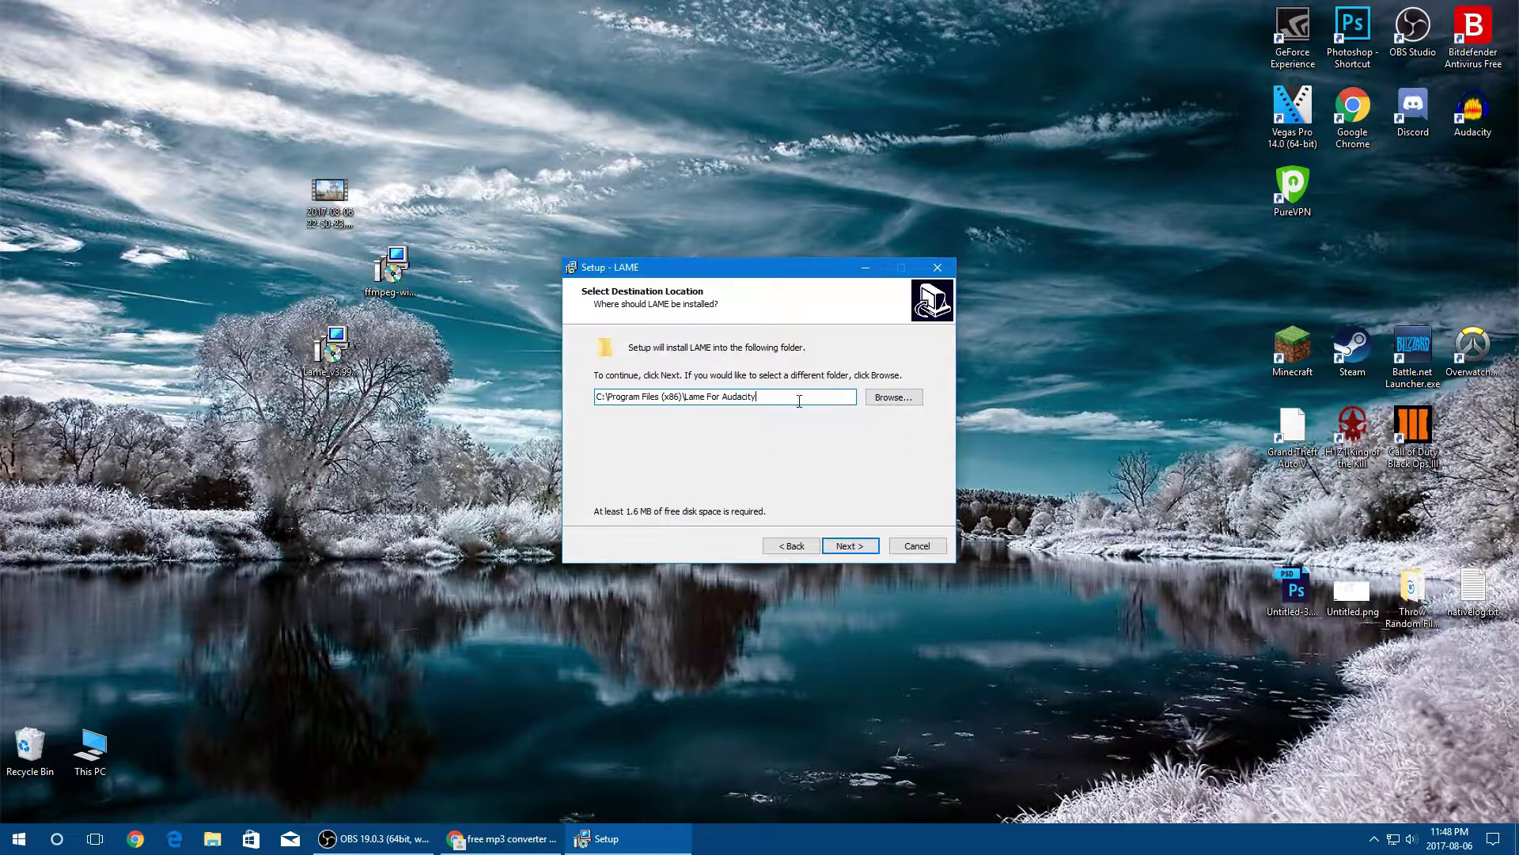
left_click_drag(722, 398, 498, 415)
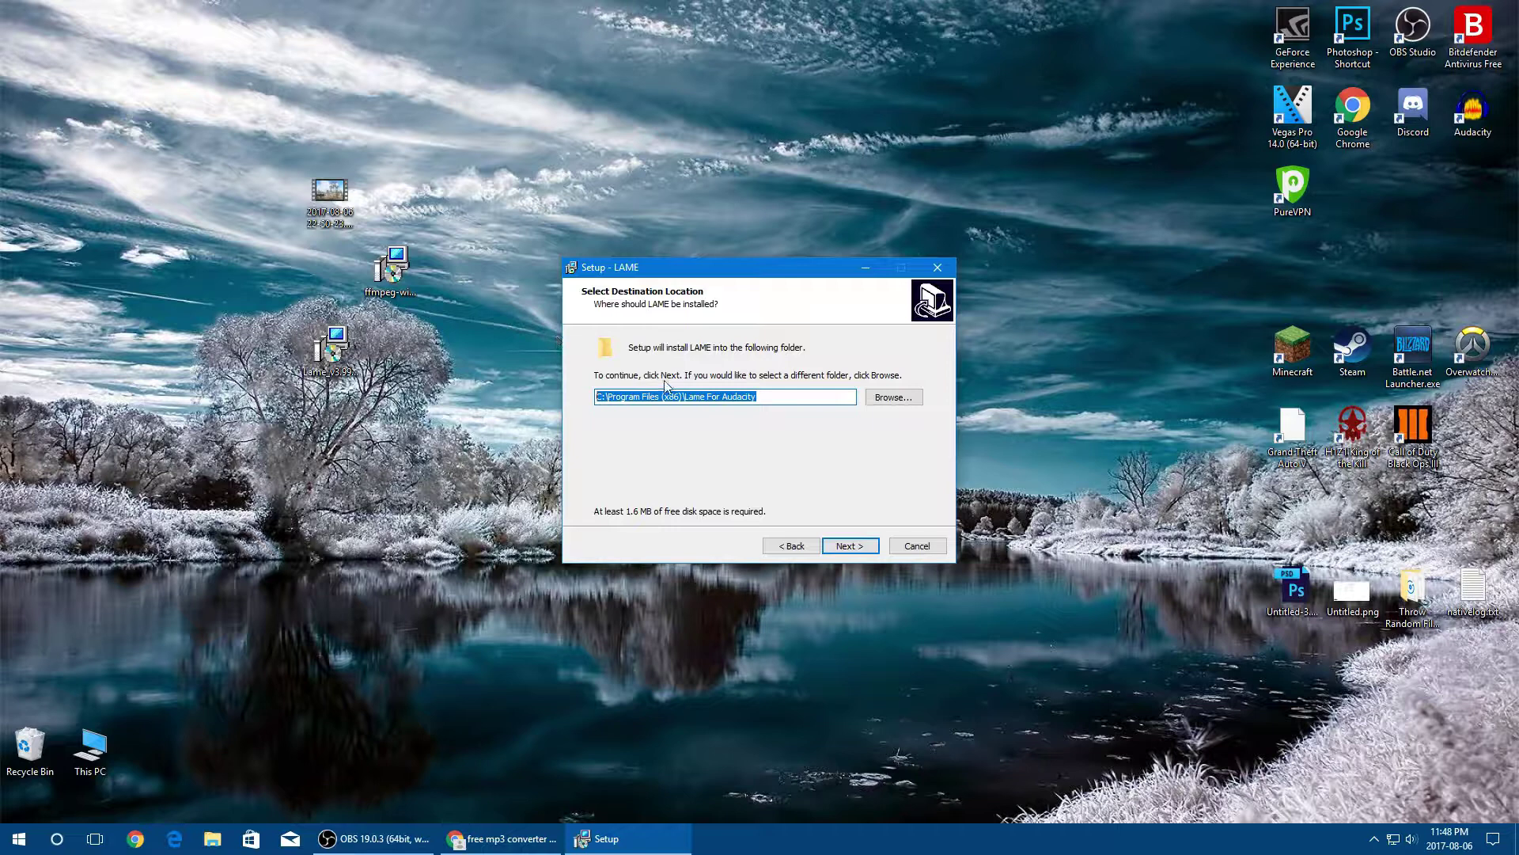
left_click(860, 548)
left_click(868, 547)
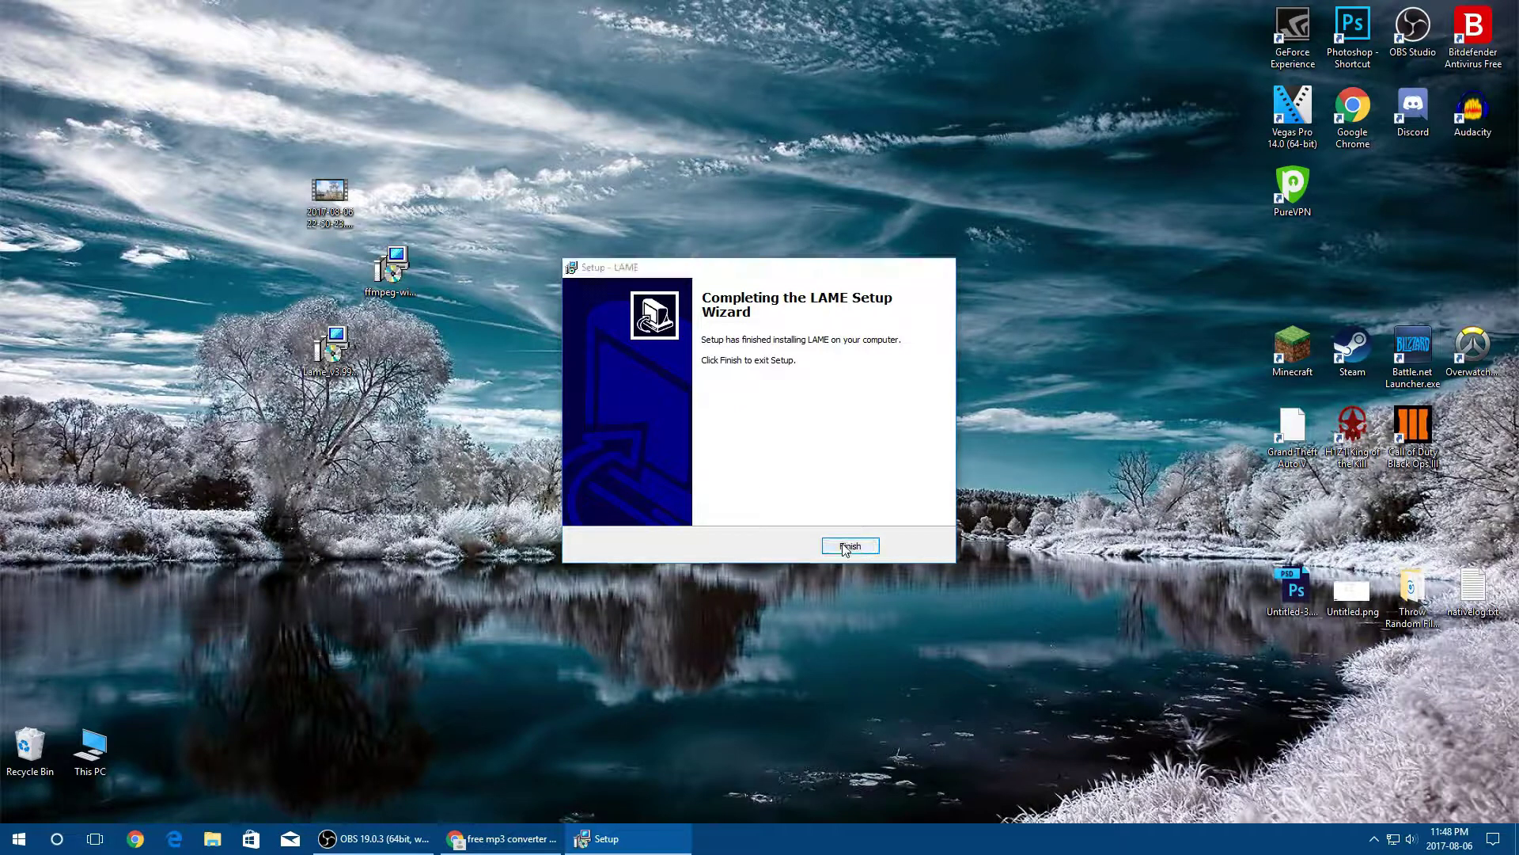
left_click(850, 546)
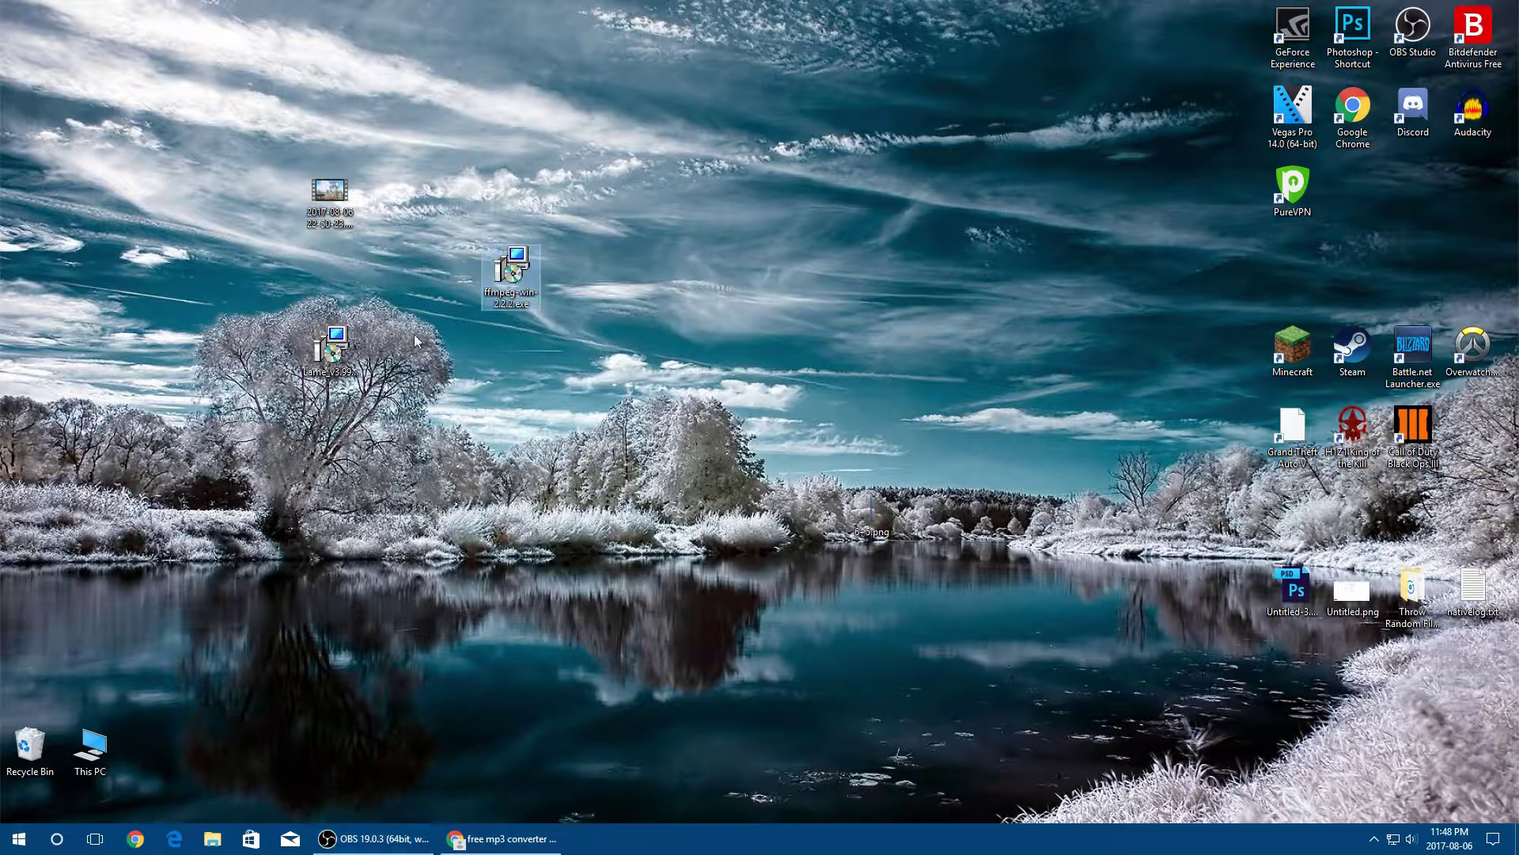
Install FFmpeg 2.2.2 in English into the existing C:\Program Files (x86)\FFmpeg for Audacity folder.
double_click(505, 289)
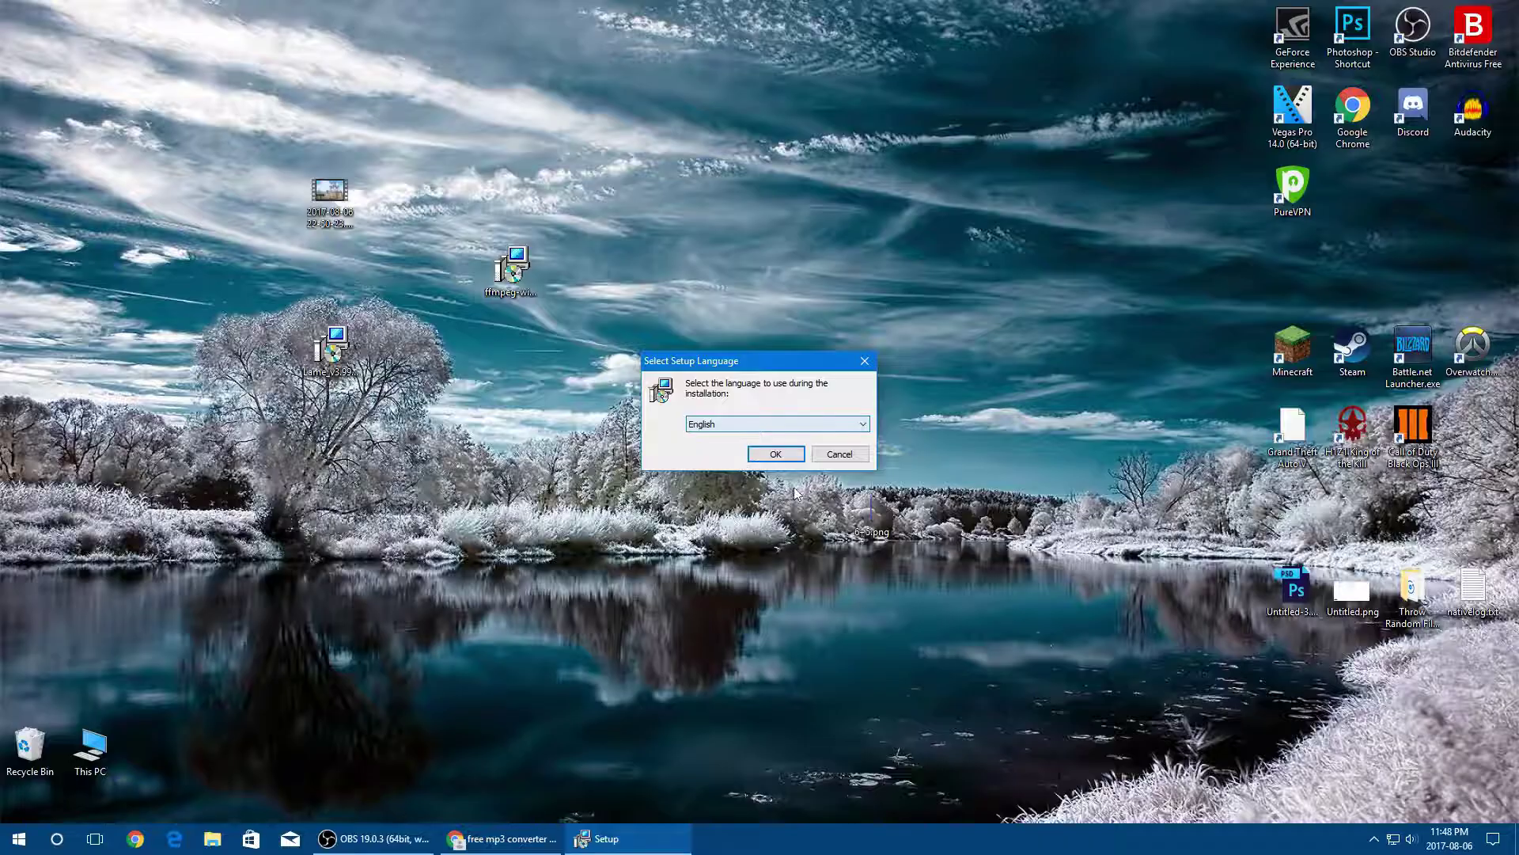
left_click(773, 453)
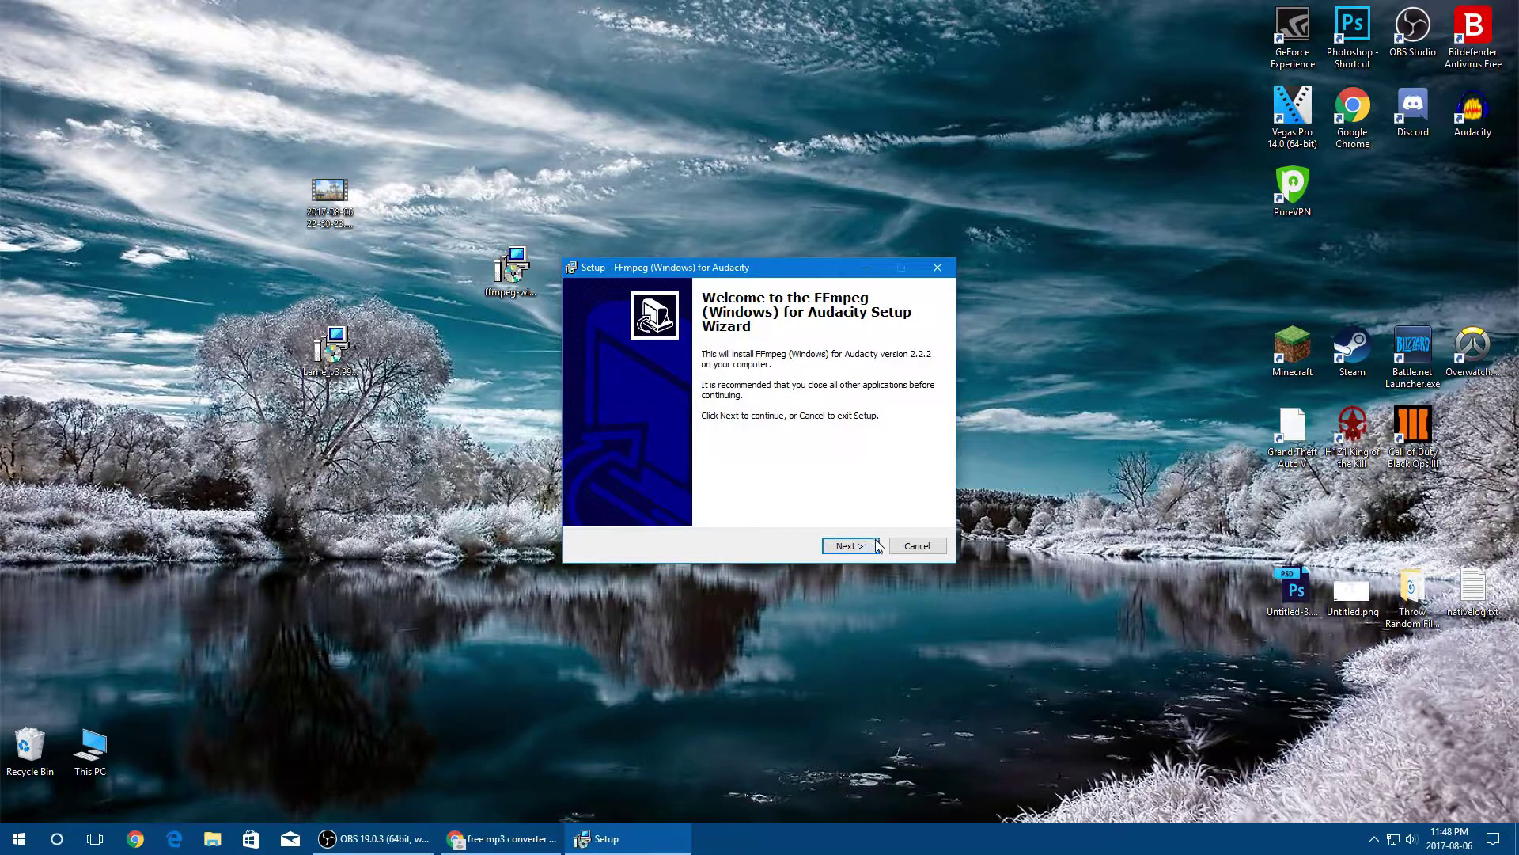
left_click(875, 544)
left_click(871, 546)
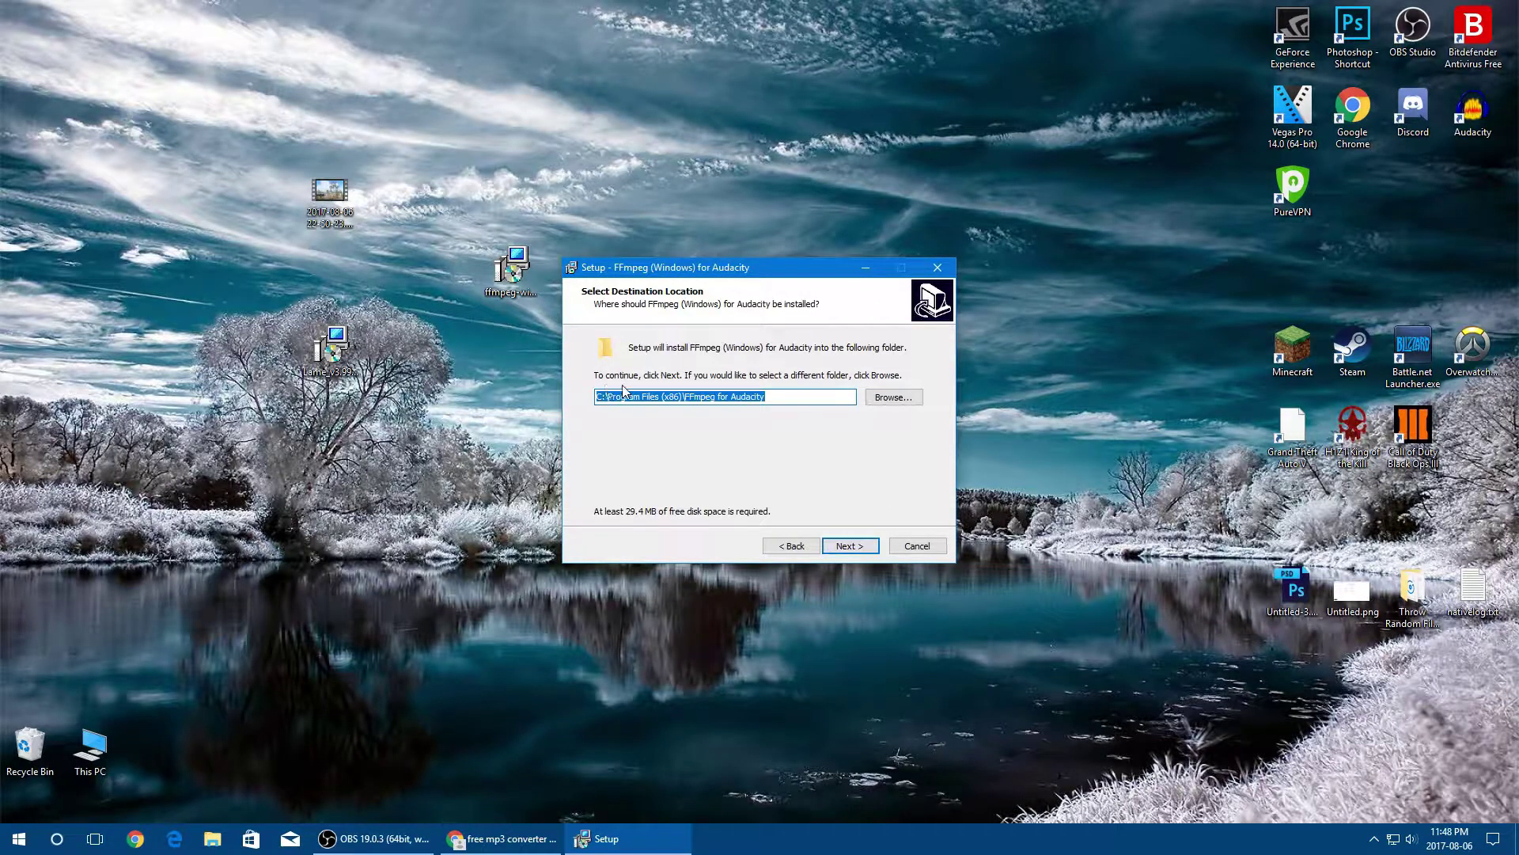
left_click(864, 549)
left_click_drag(714, 369, 732, 312)
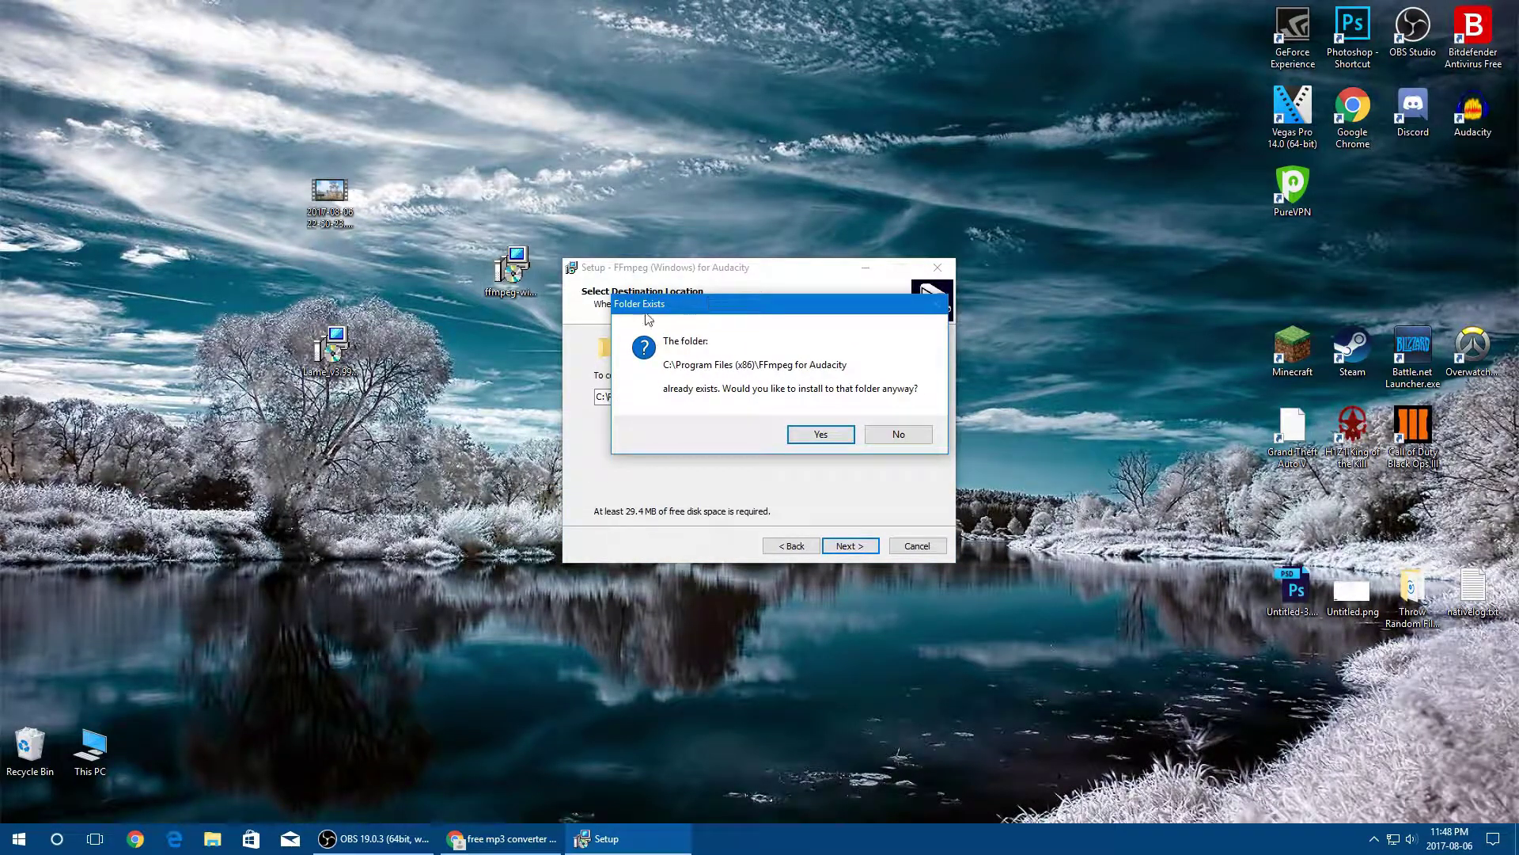
left_click(818, 437)
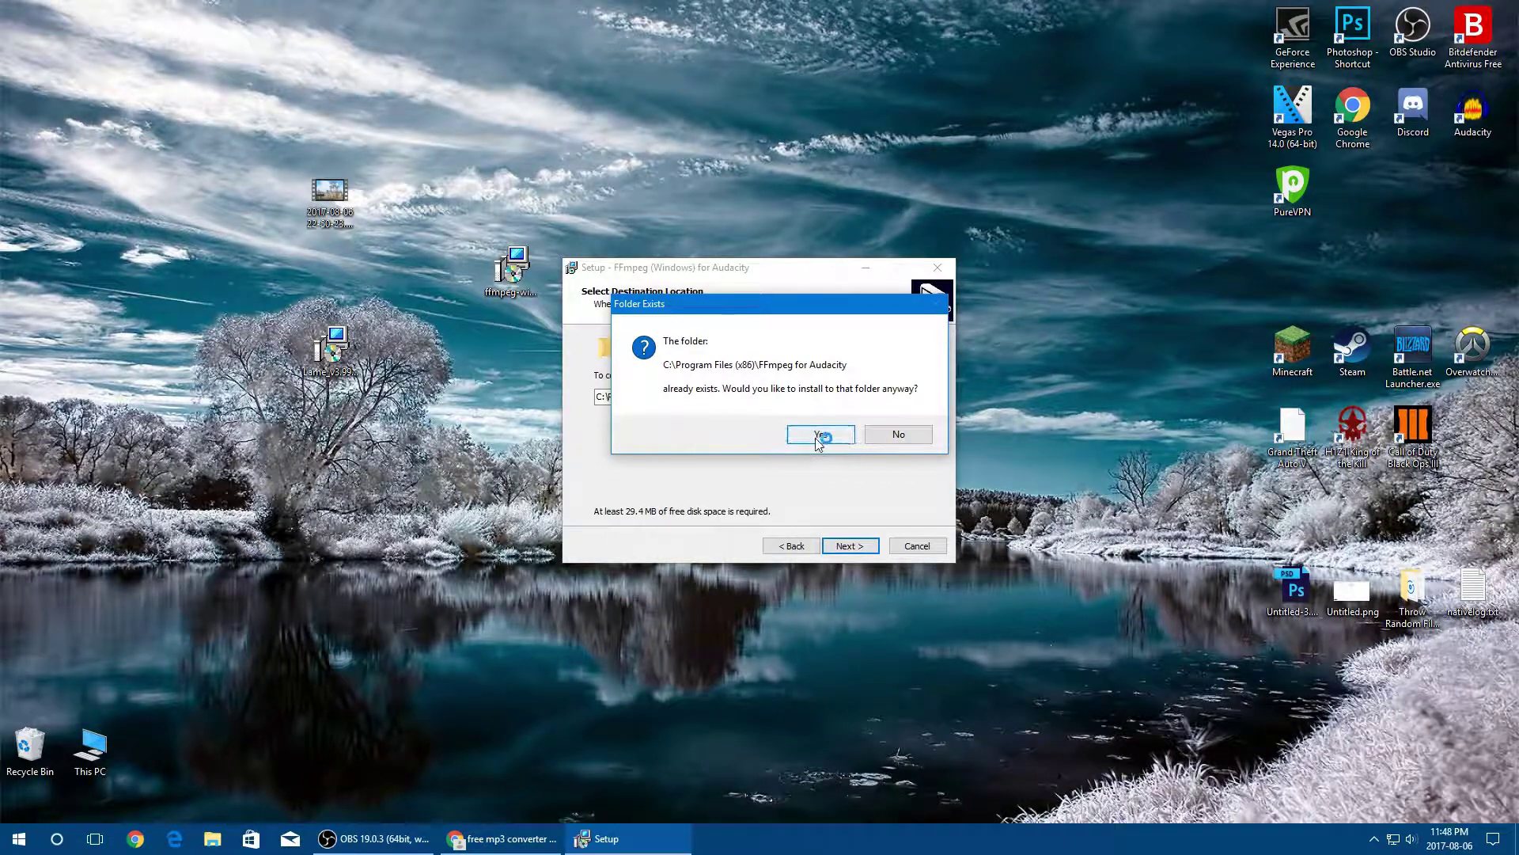
left_click(851, 549)
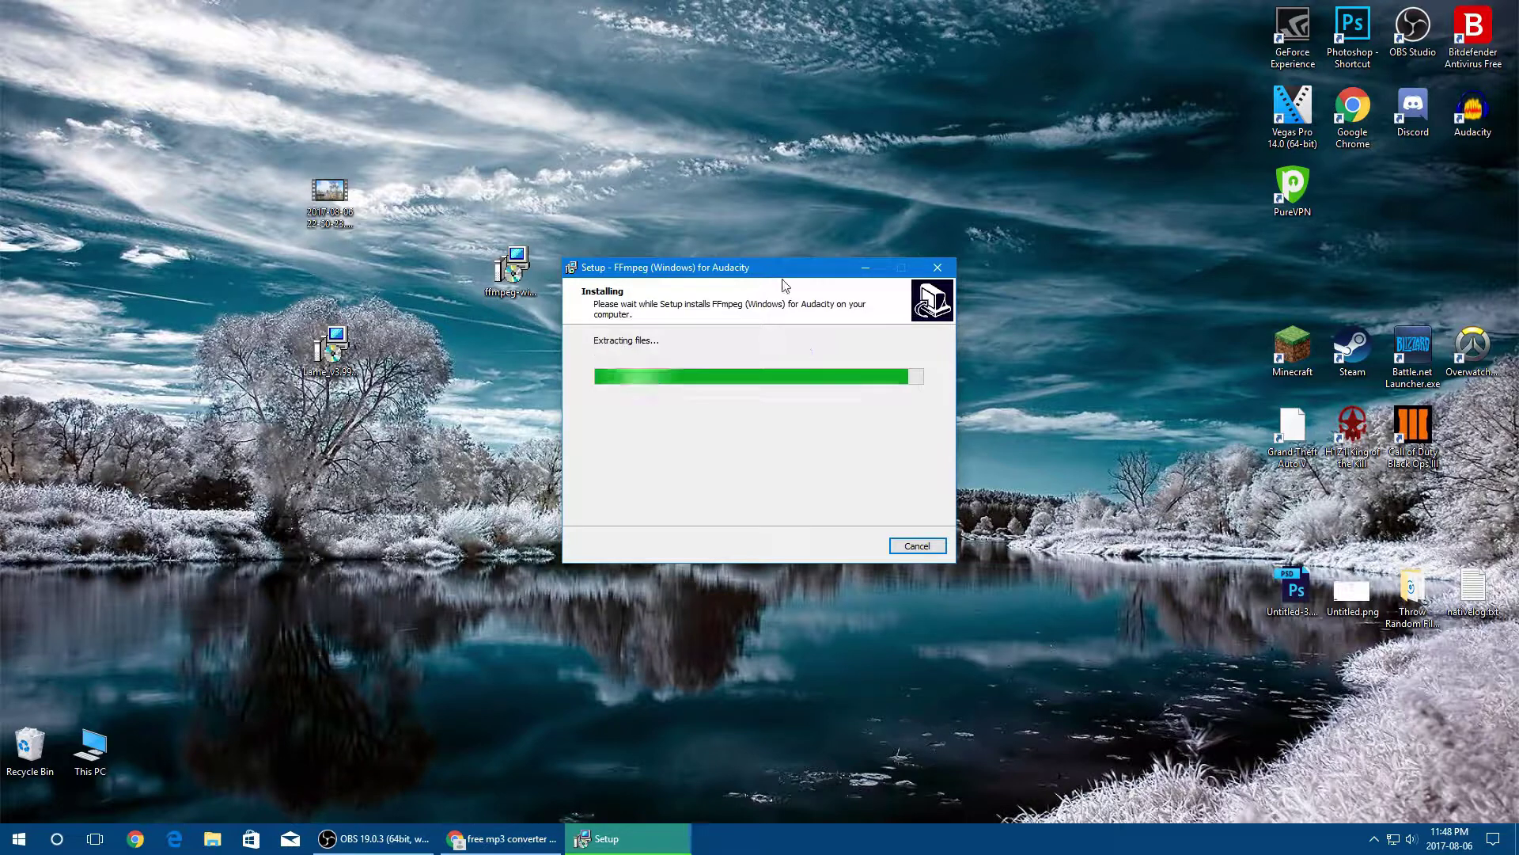
left_click(851, 548)
left_click_drag(510, 273, 357, 278)
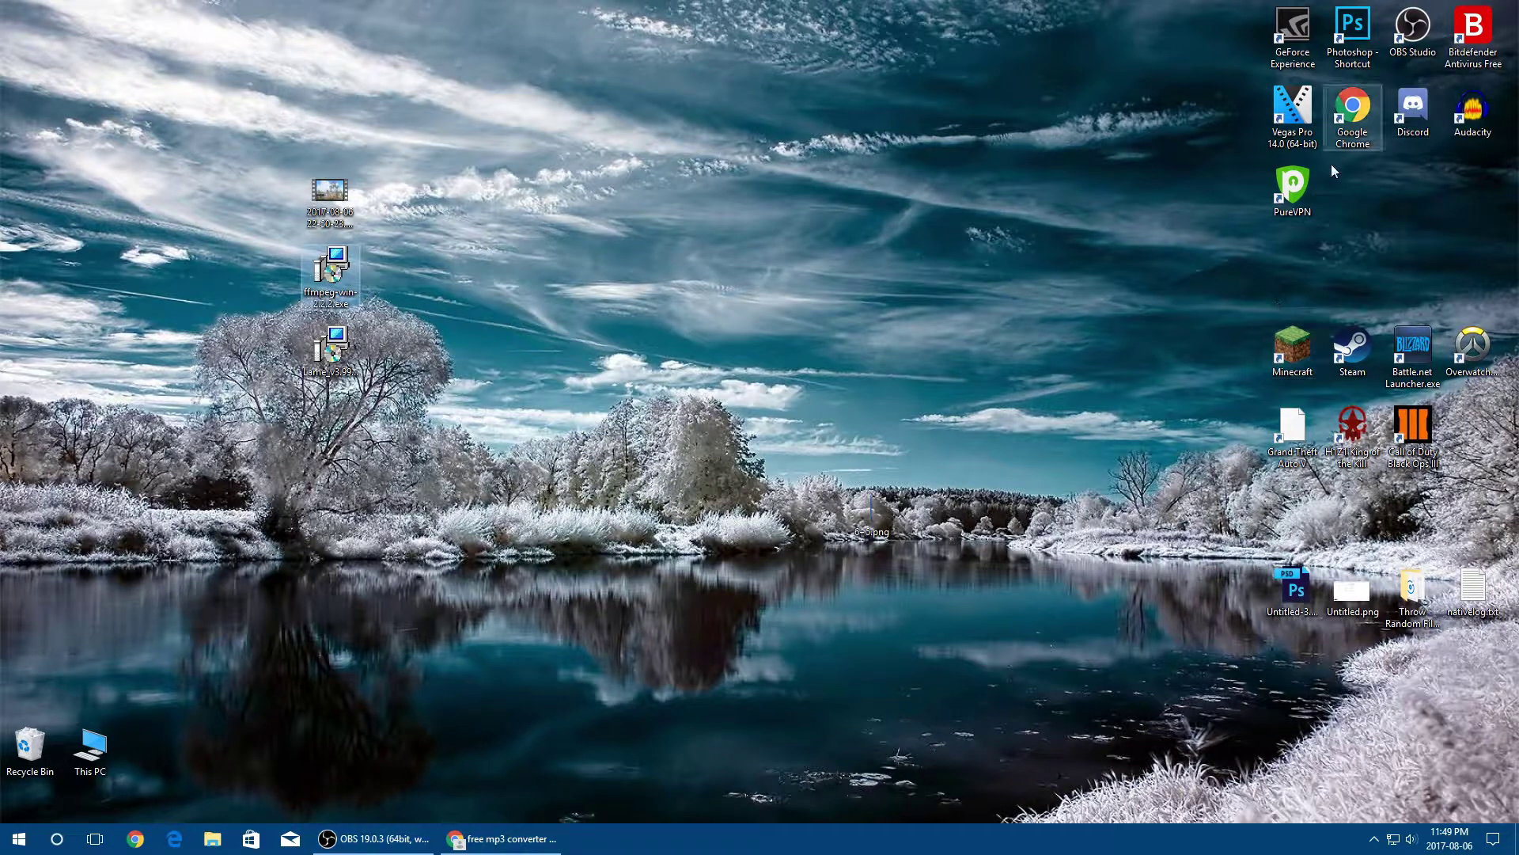
double_click(330, 194)
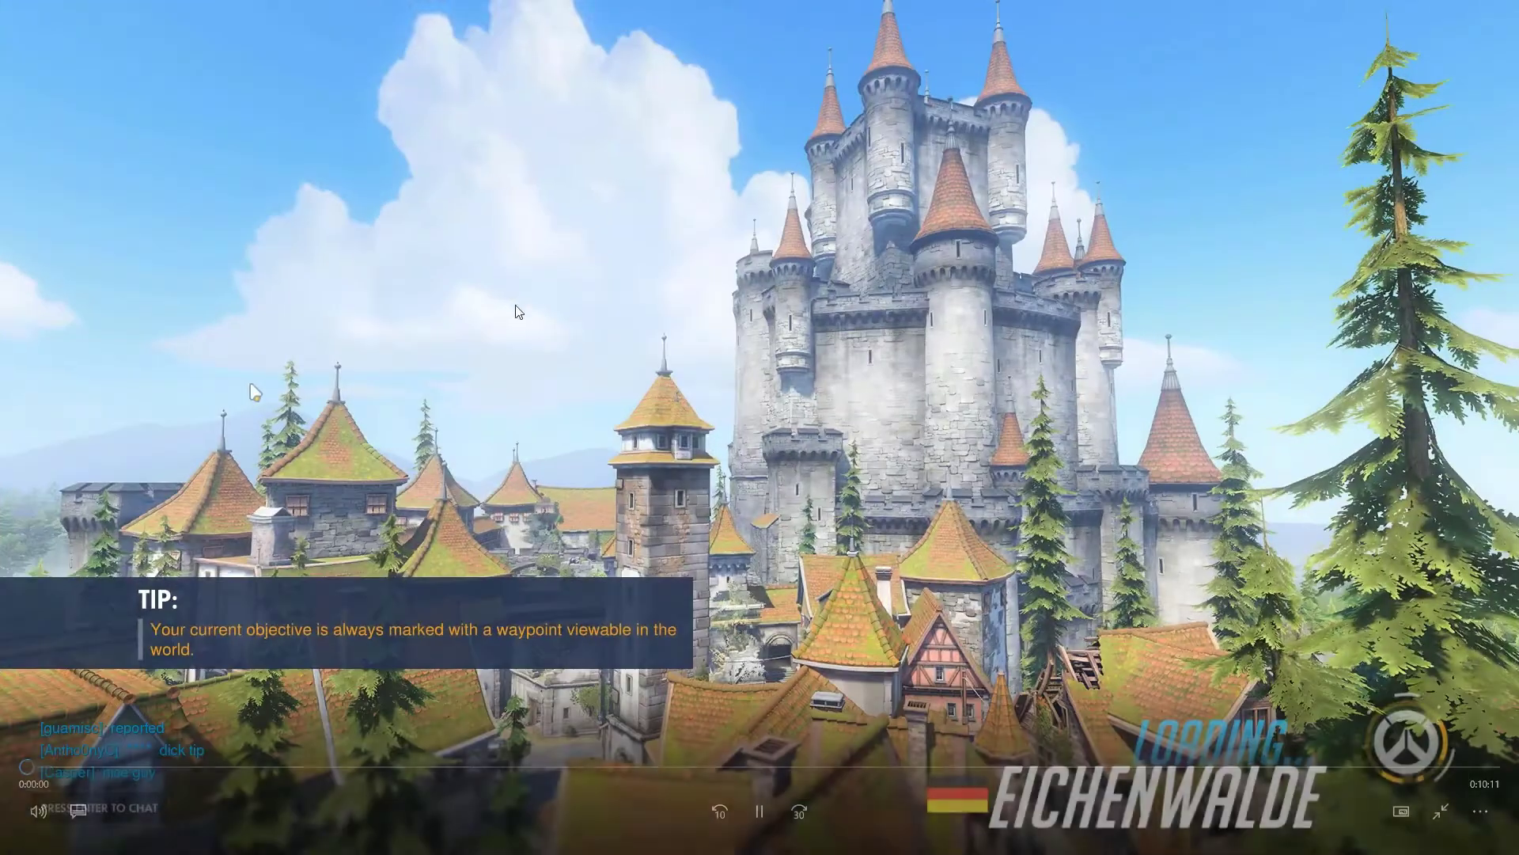
left_click(87, 766)
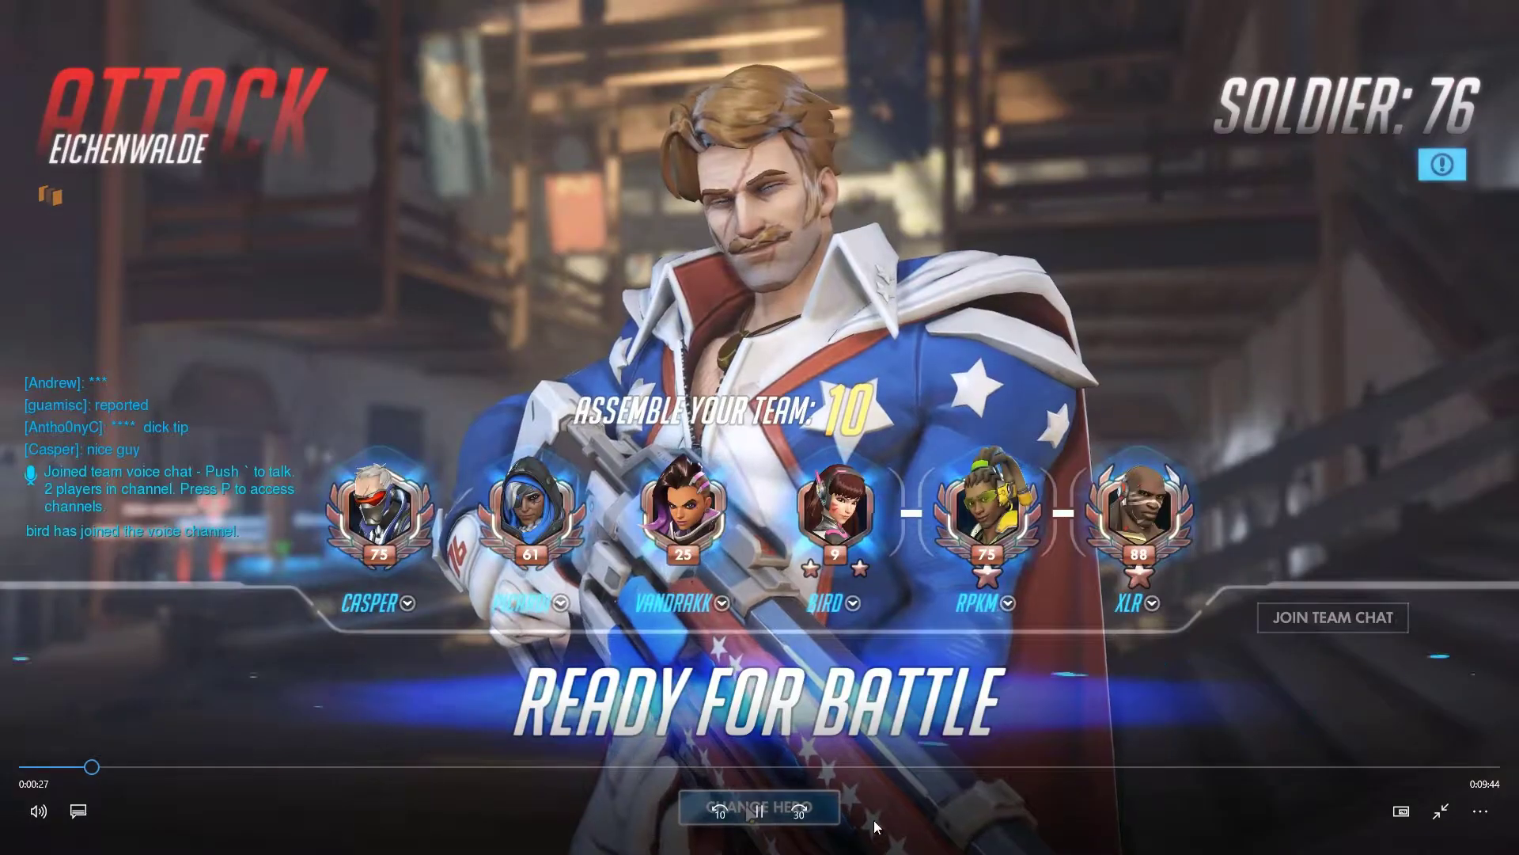
left_click(760, 810)
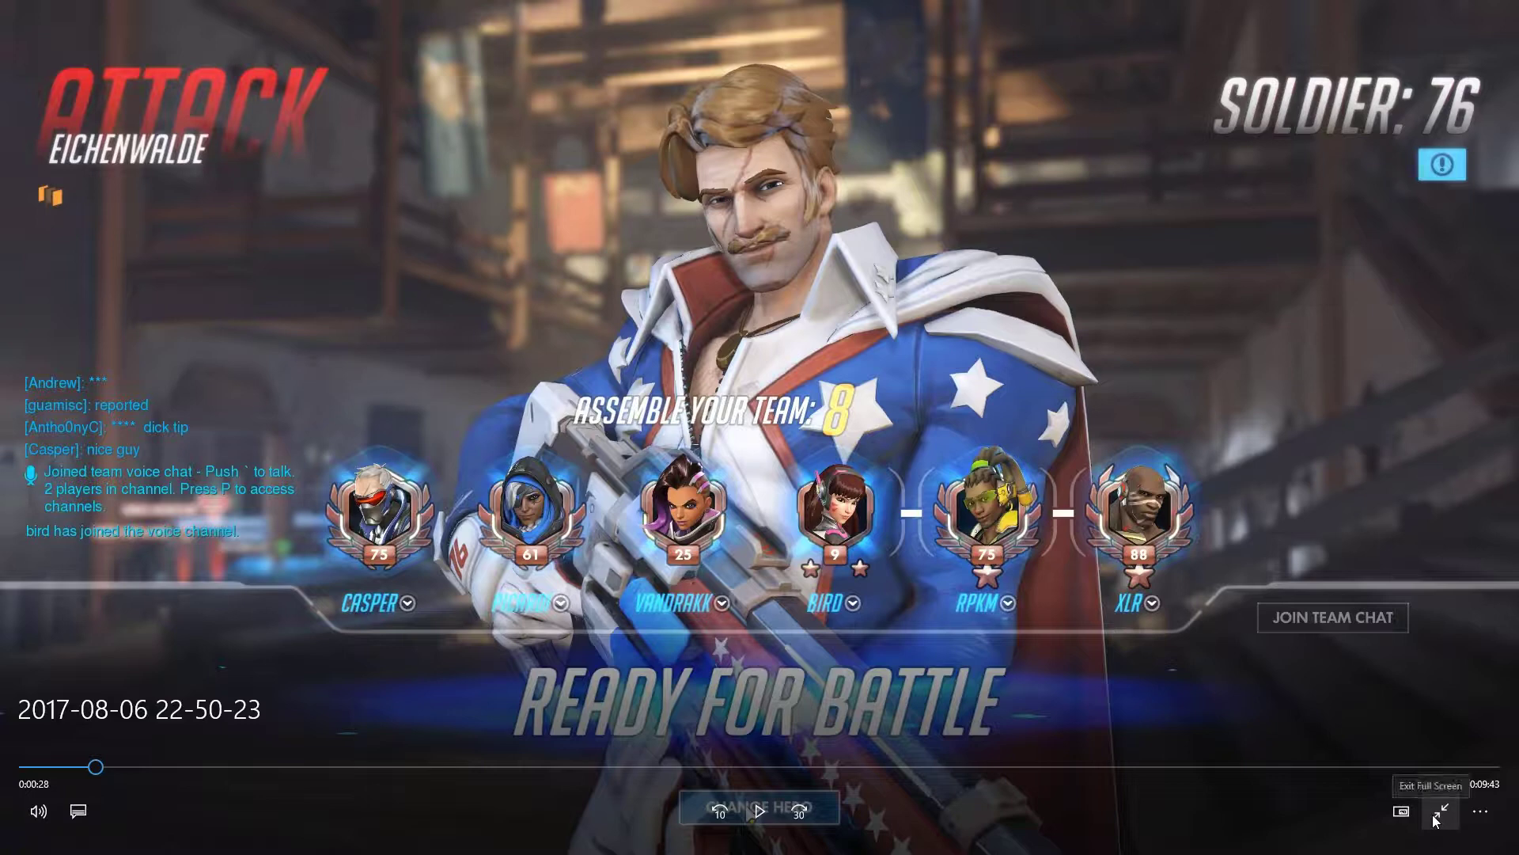
left_click(746, 767)
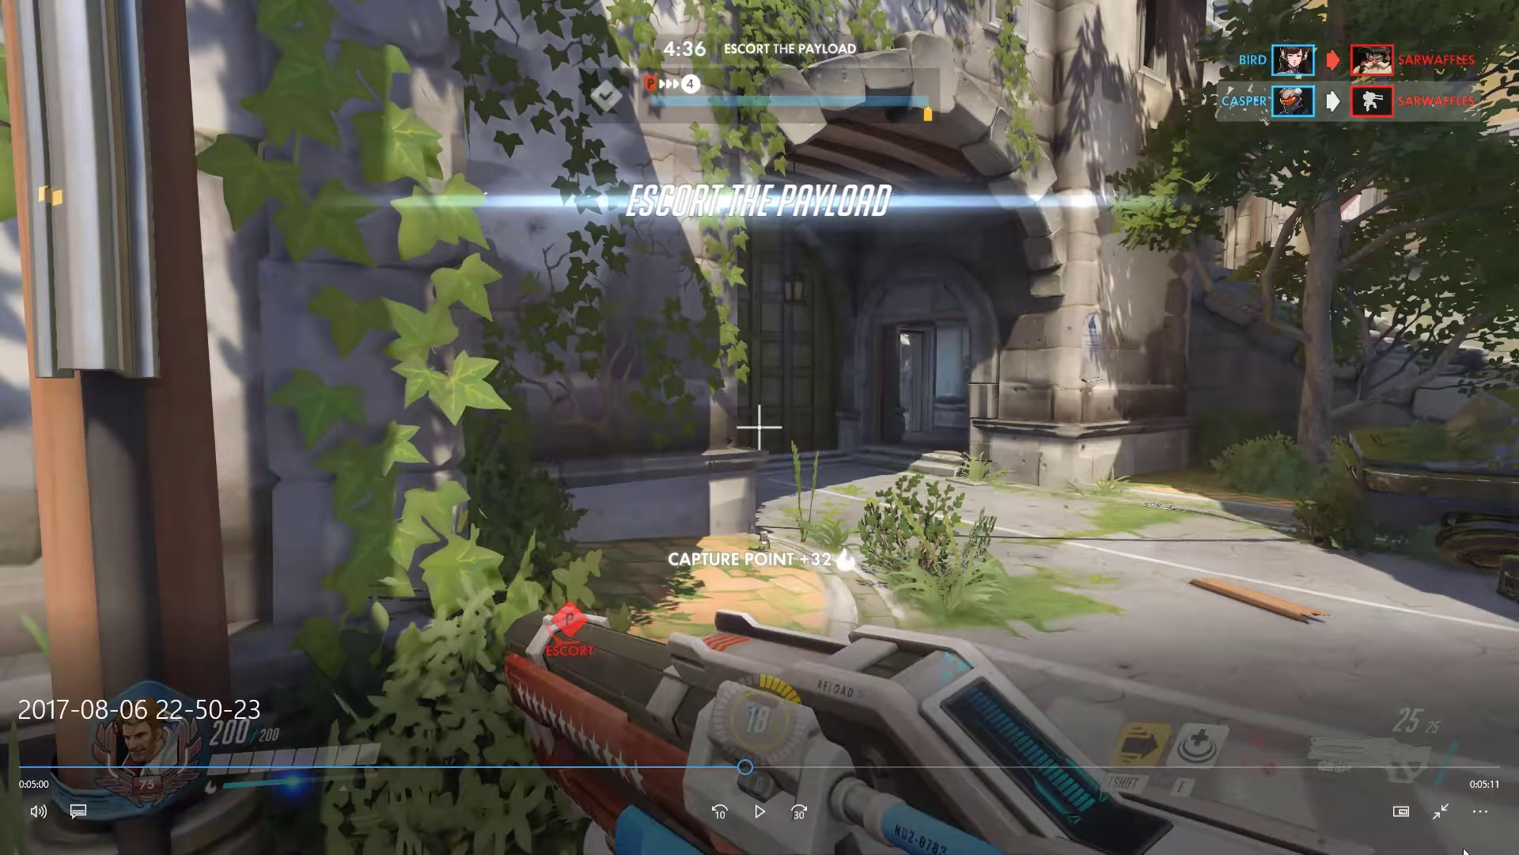
left_click(1441, 811)
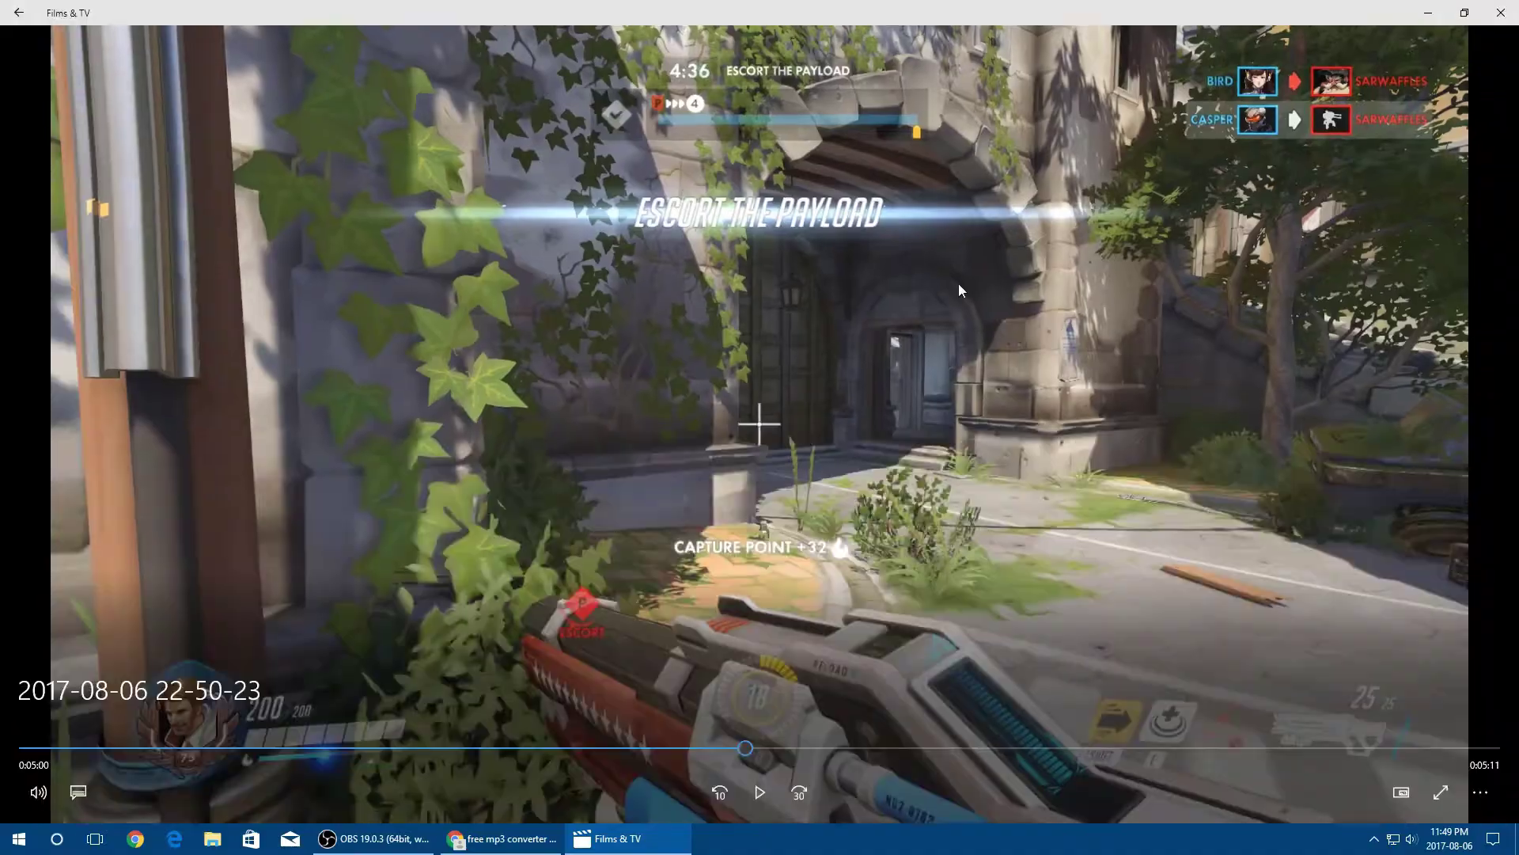
left_click(1501, 8)
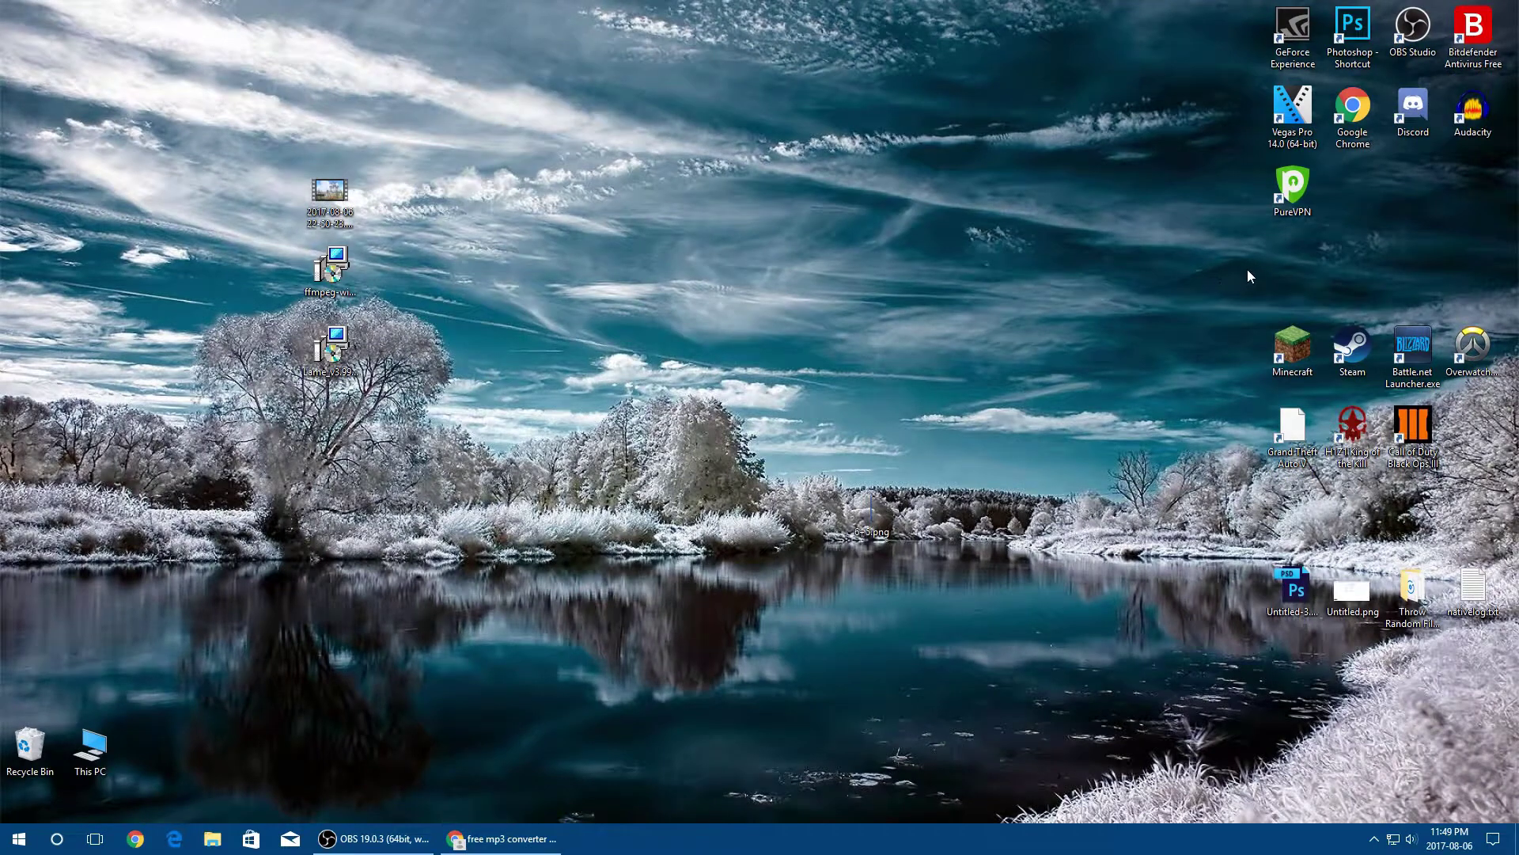
double_click(1472, 111)
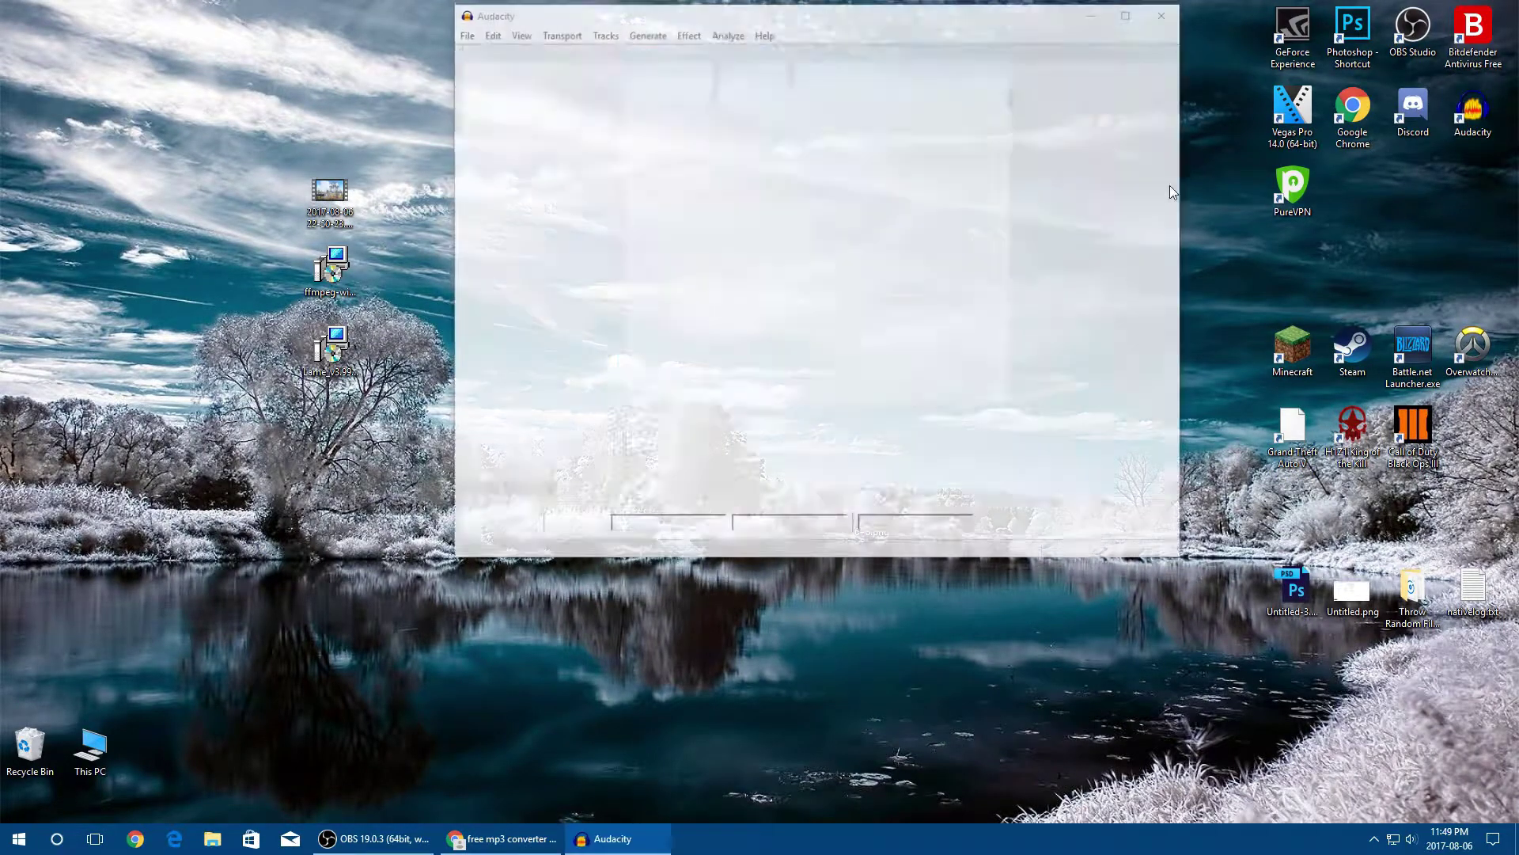
left_click(1005, 59)
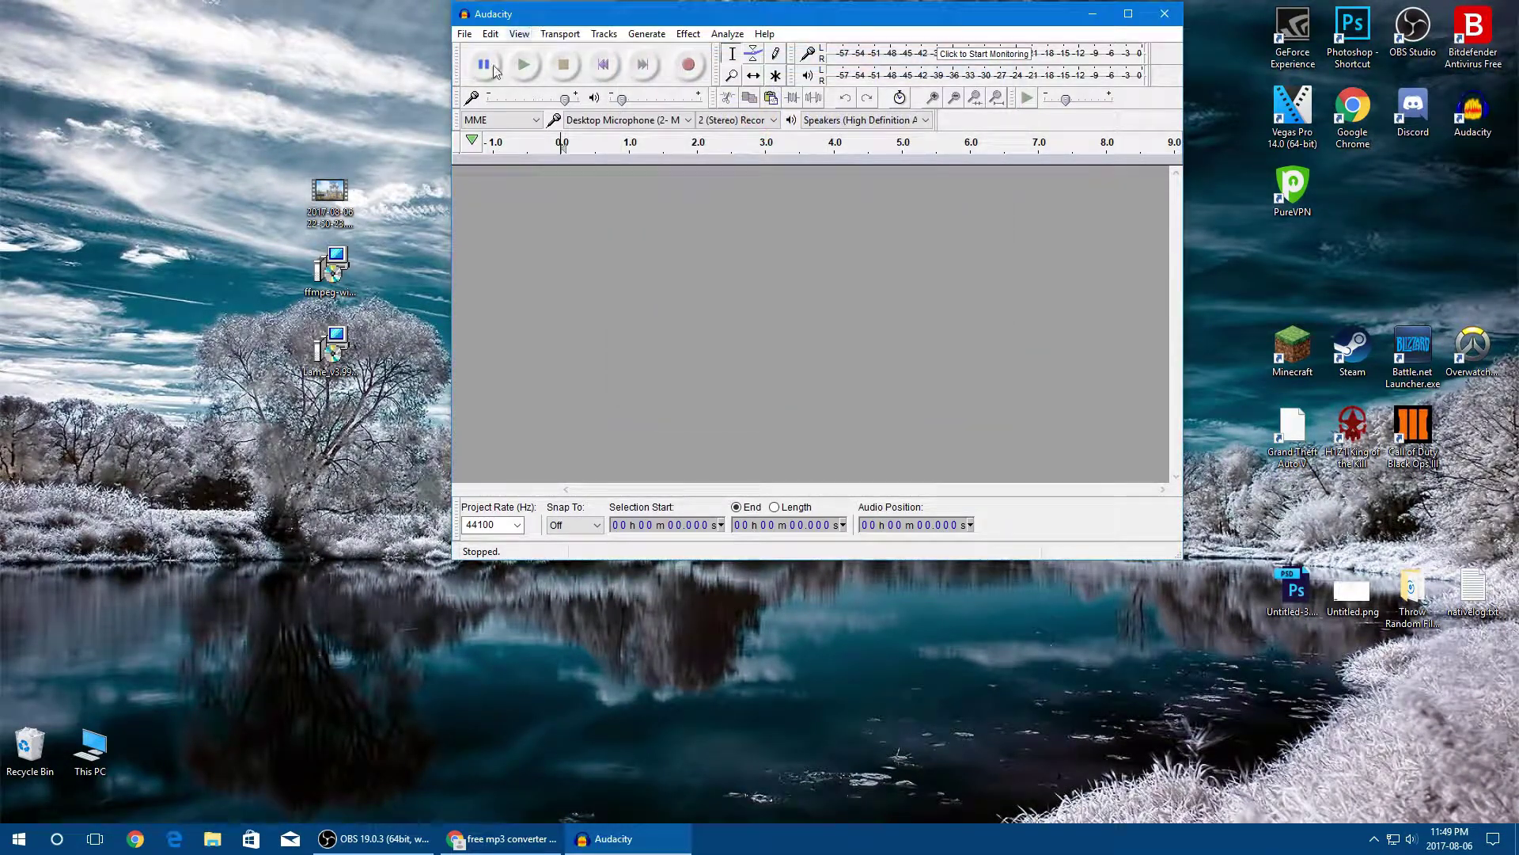
left_click_drag(329, 194, 766, 242)
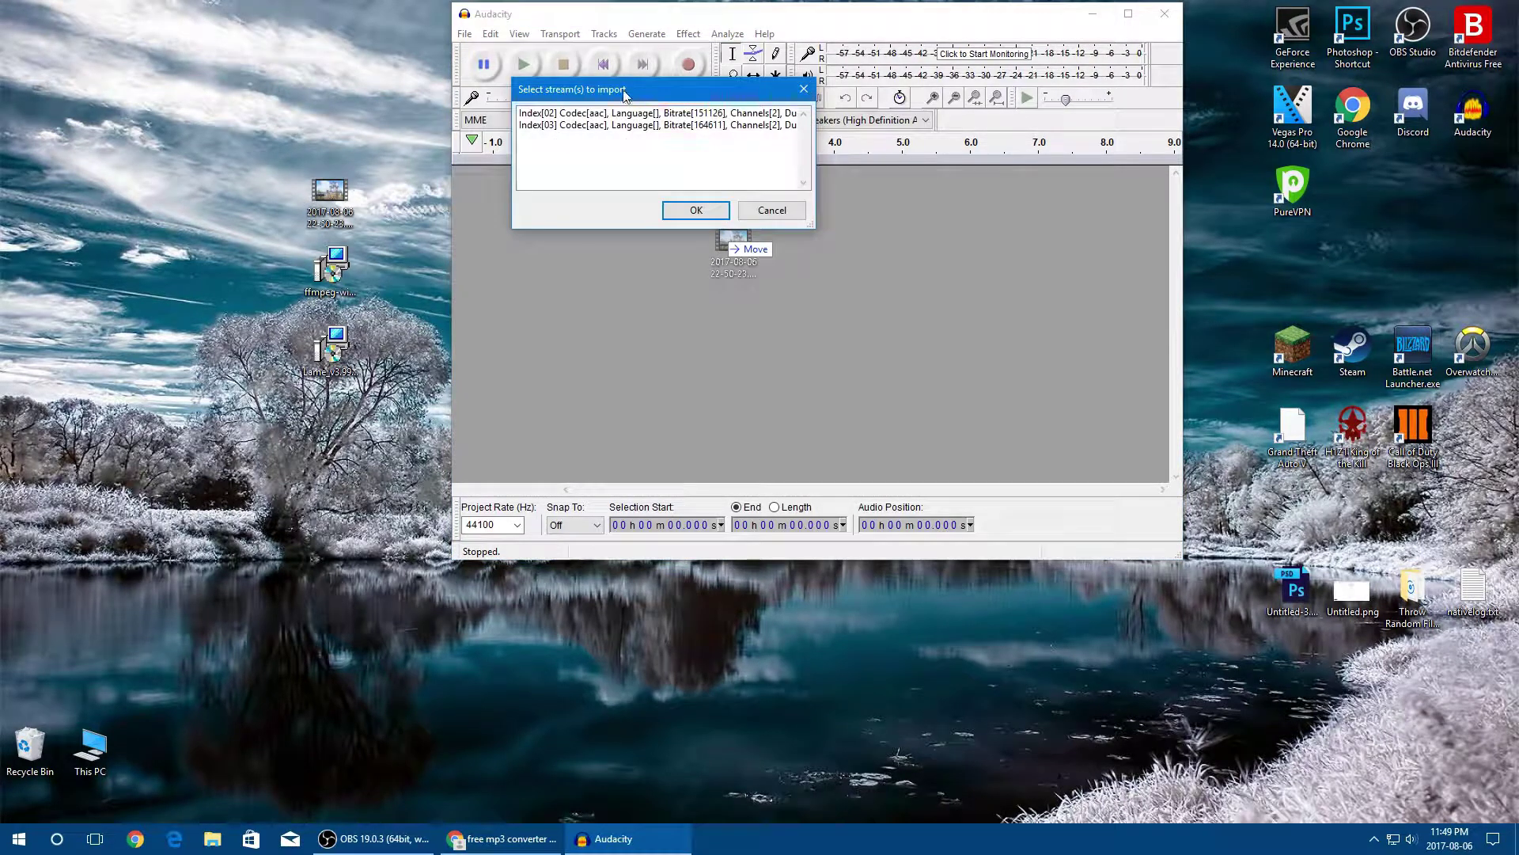
mouse_move(704, 126)
left_mouse_down()
mouse_move(704, 49)
mouse_move(573, 81)
mouse_move(674, 107)
mouse_move(550, 247)
mouse_move(938, 127)
mouse_move(392, 265)
mouse_move(715, 327)
mouse_move(724, 116)
left_mouse_up()
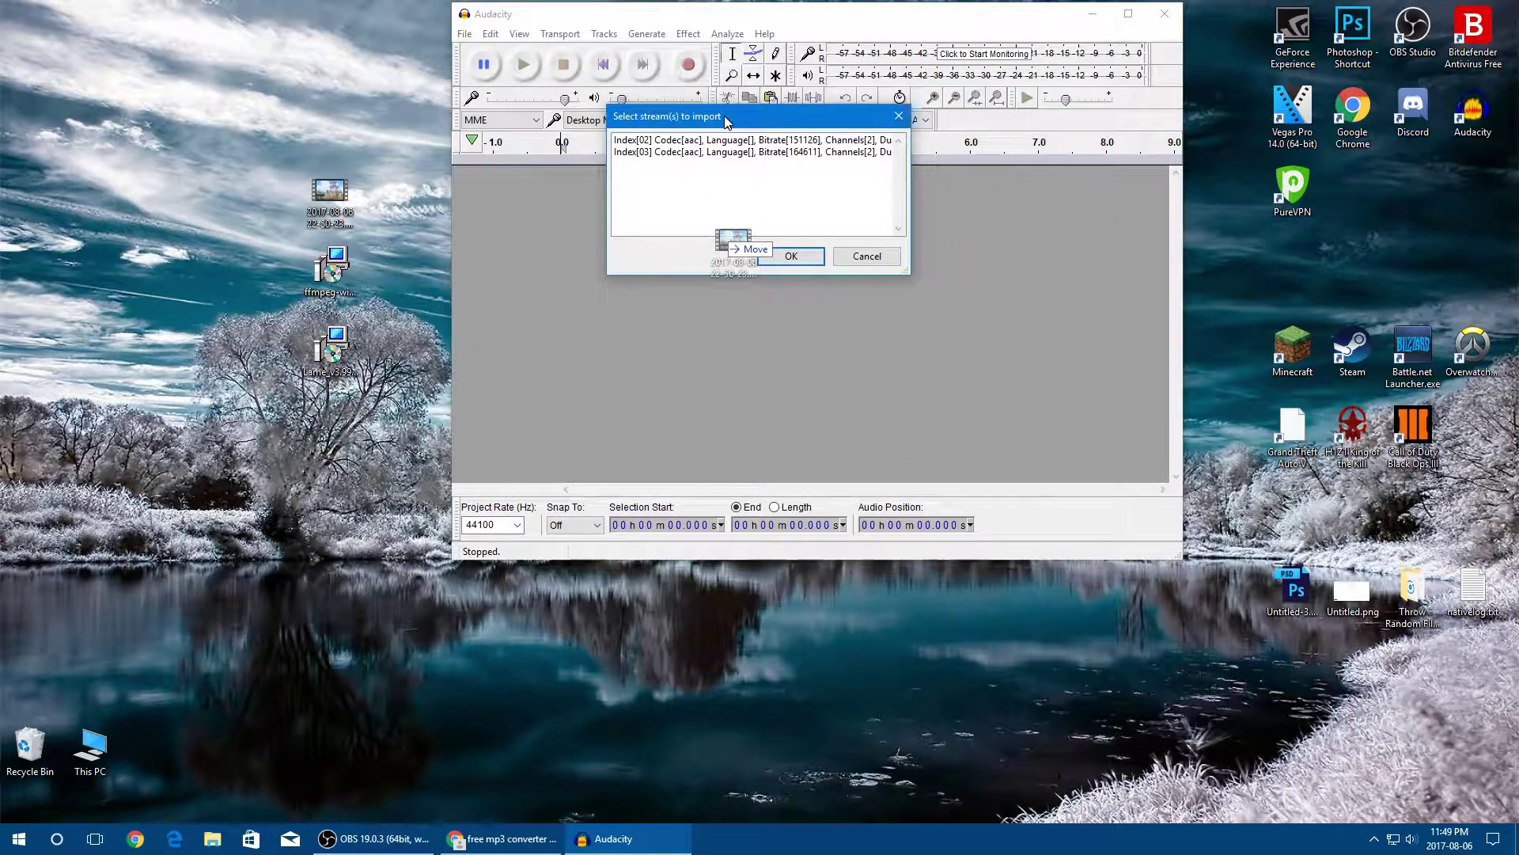
Import the Index[02] audio stream and maximize the Audacity window.
left_click(685, 140)
left_click(679, 149)
left_click(685, 139)
left_click_drag(648, 111, 648, 103)
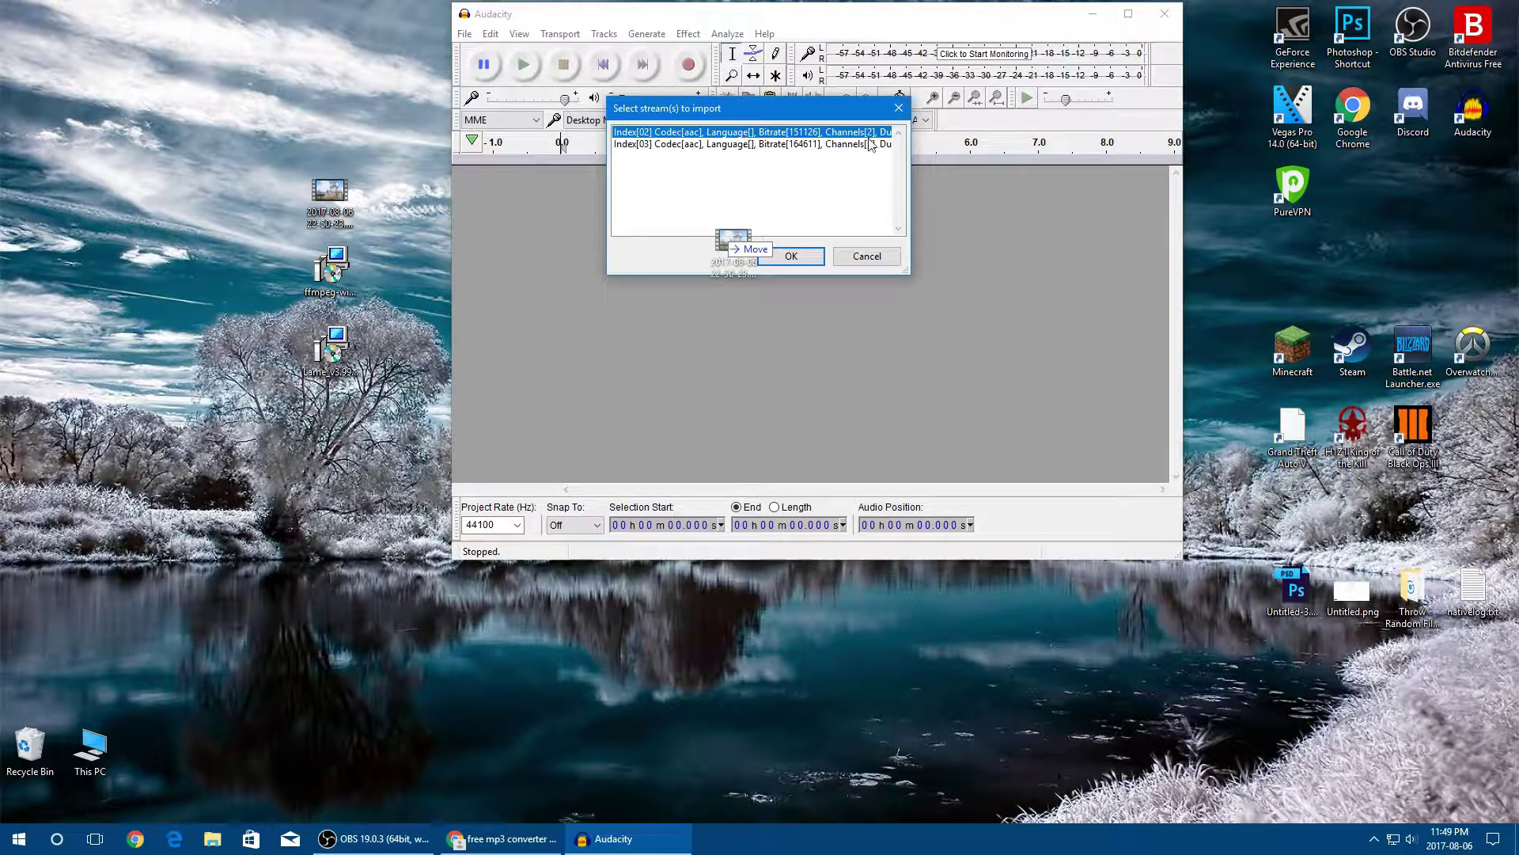
left_click(657, 144)
left_click(661, 133)
left_click(690, 145)
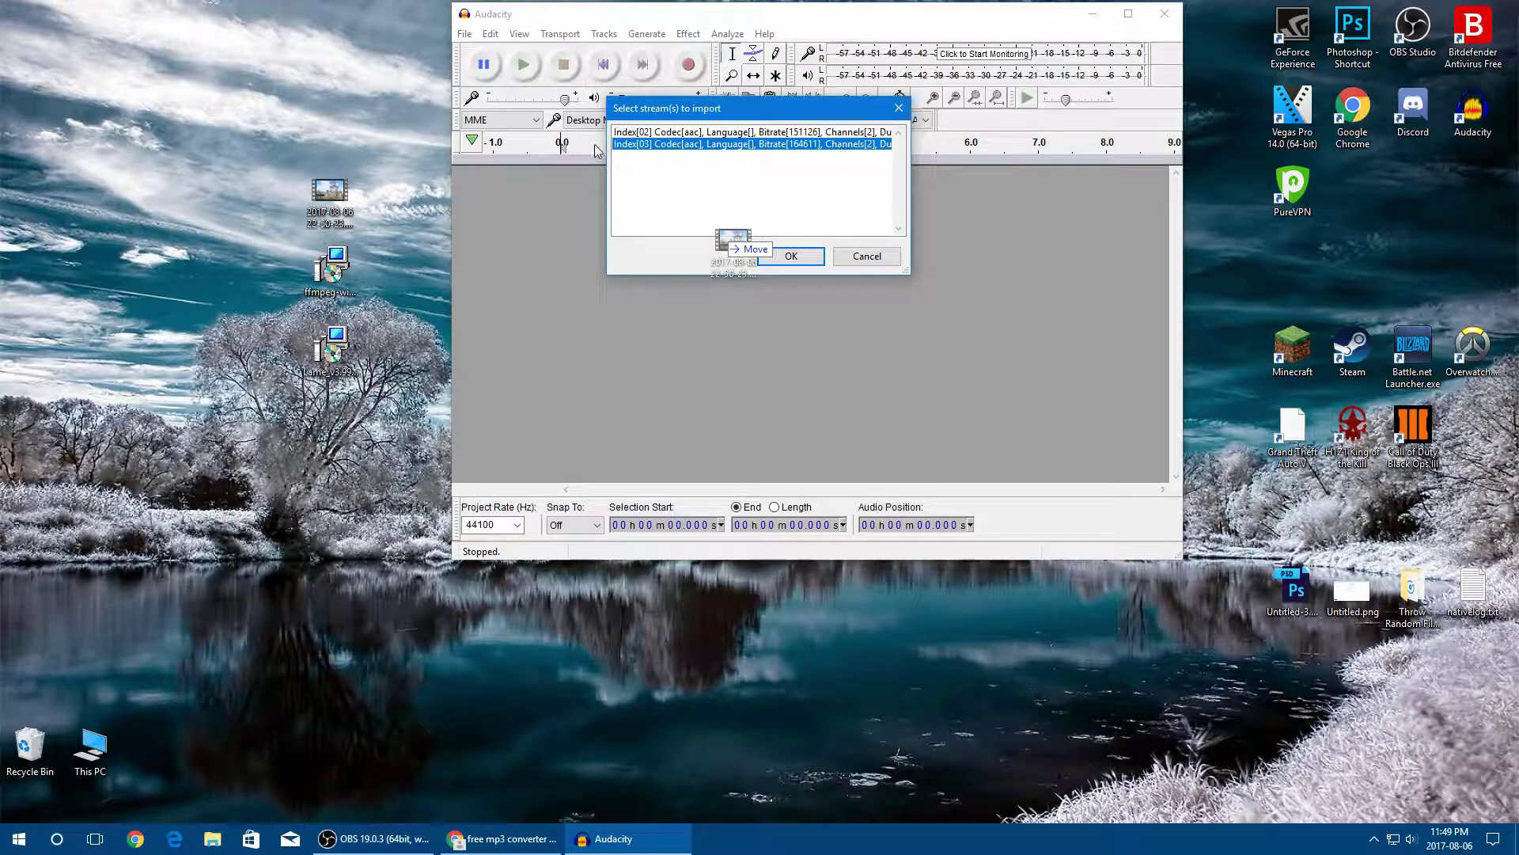
left_click(692, 132)
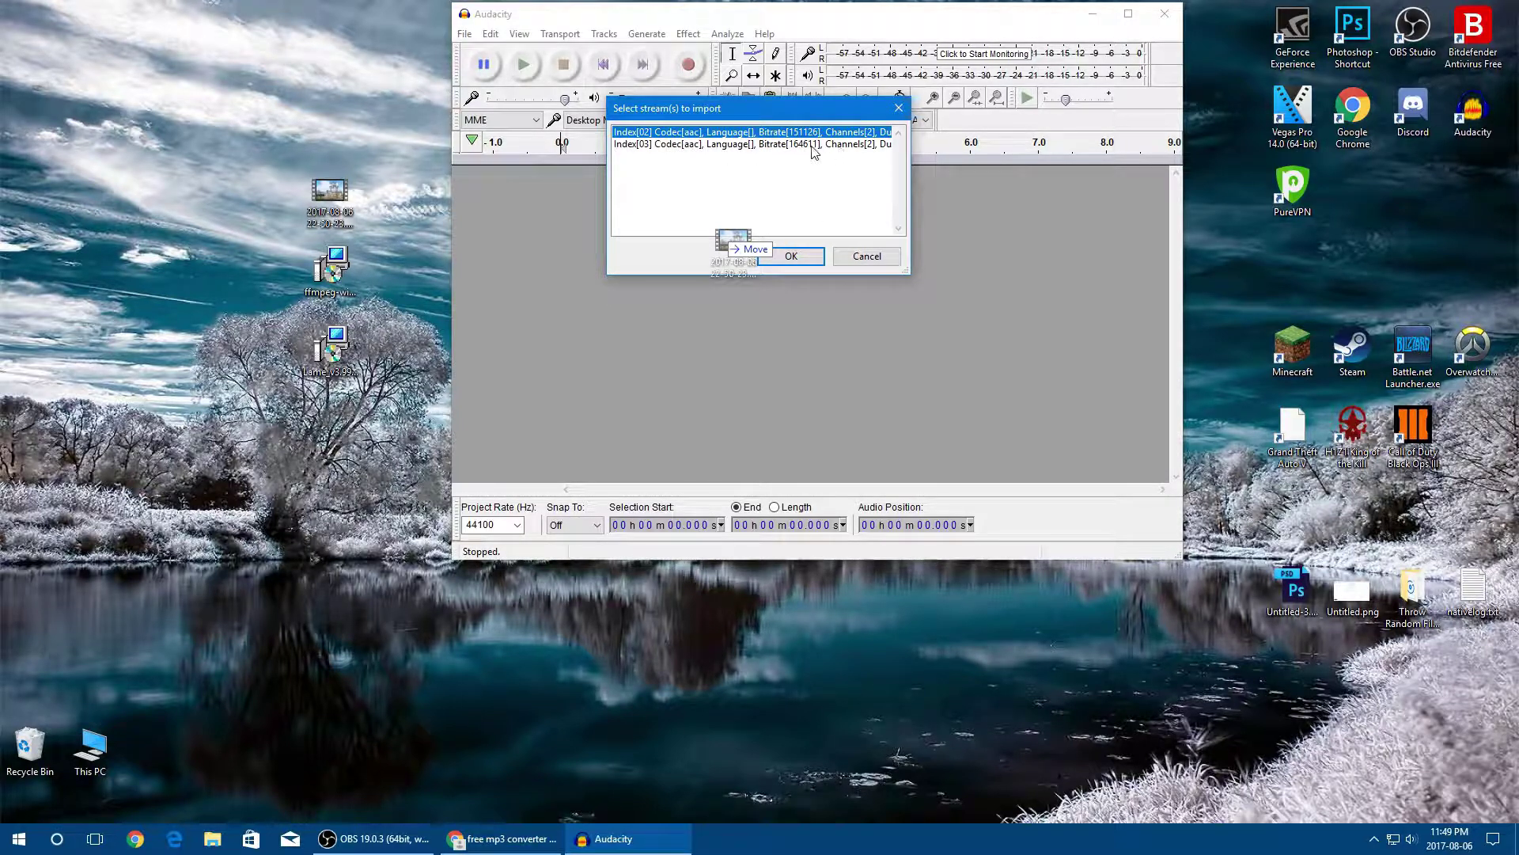
left_click(810, 257)
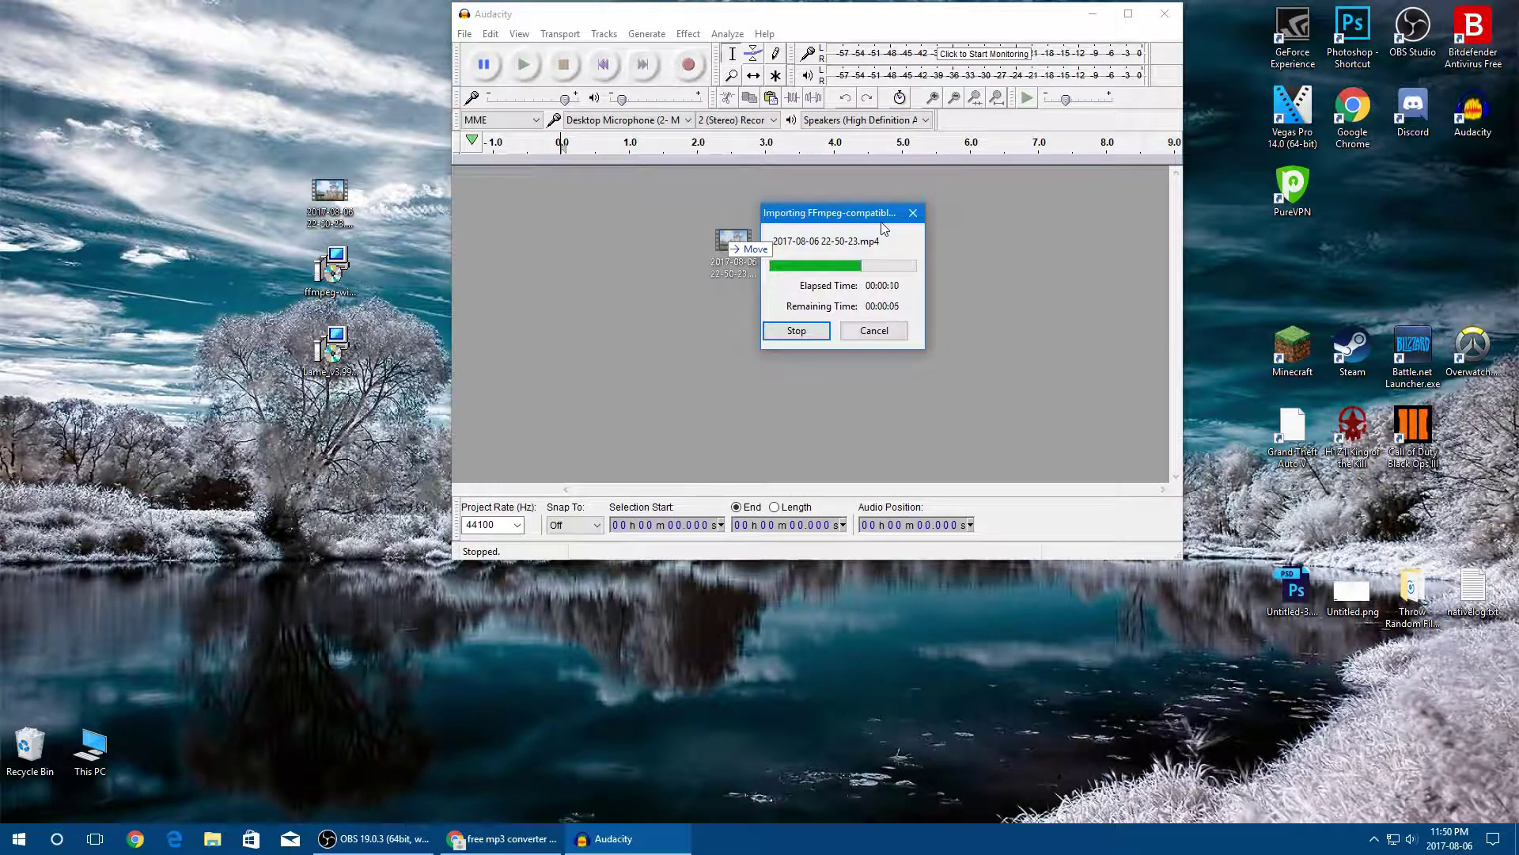
left_click_drag(805, 219, 870, 205)
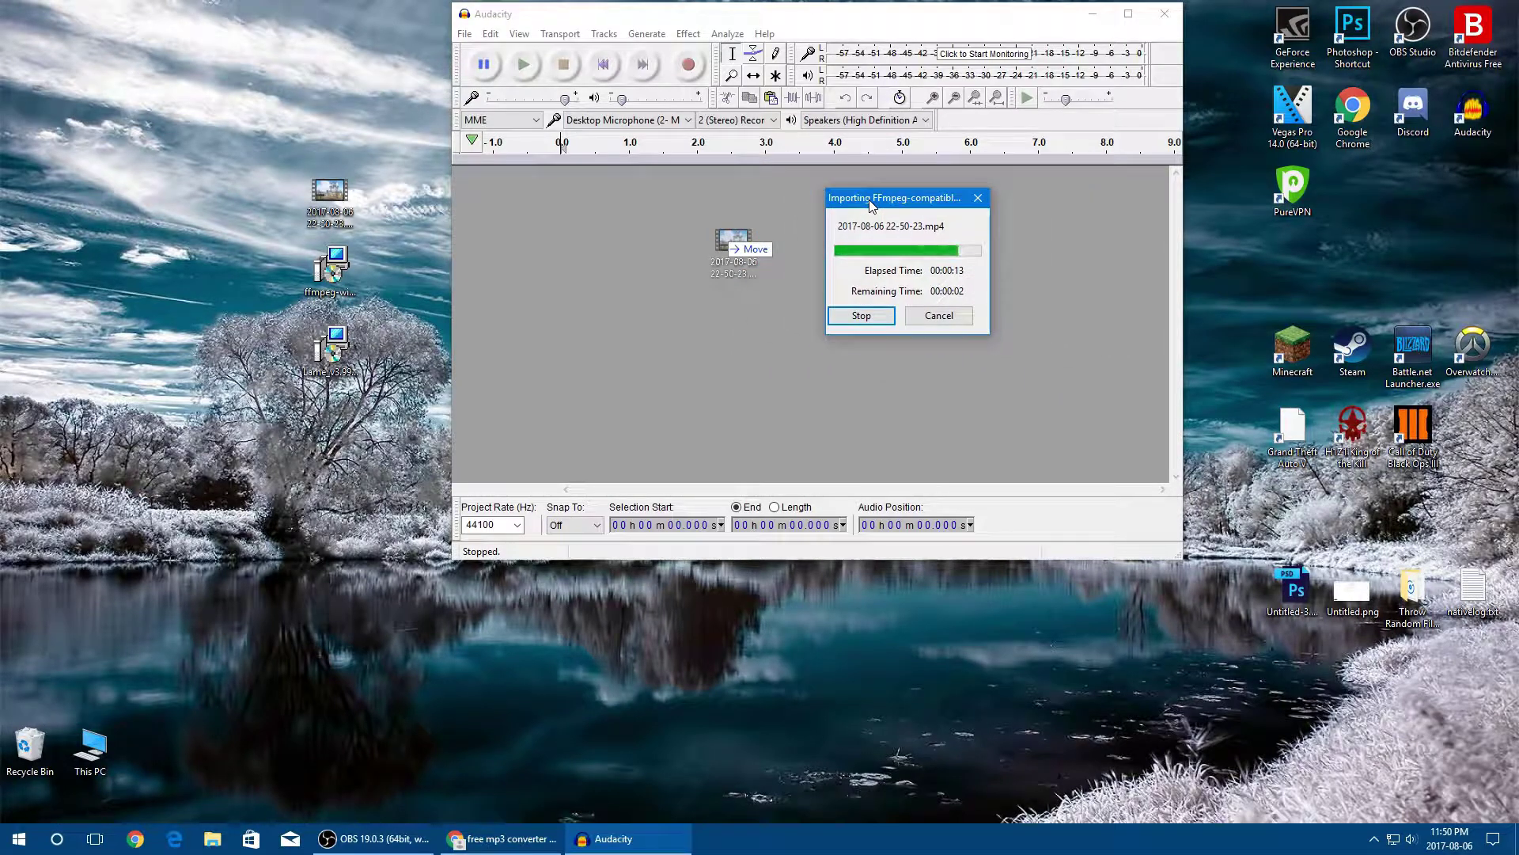
left_click(1129, 13)
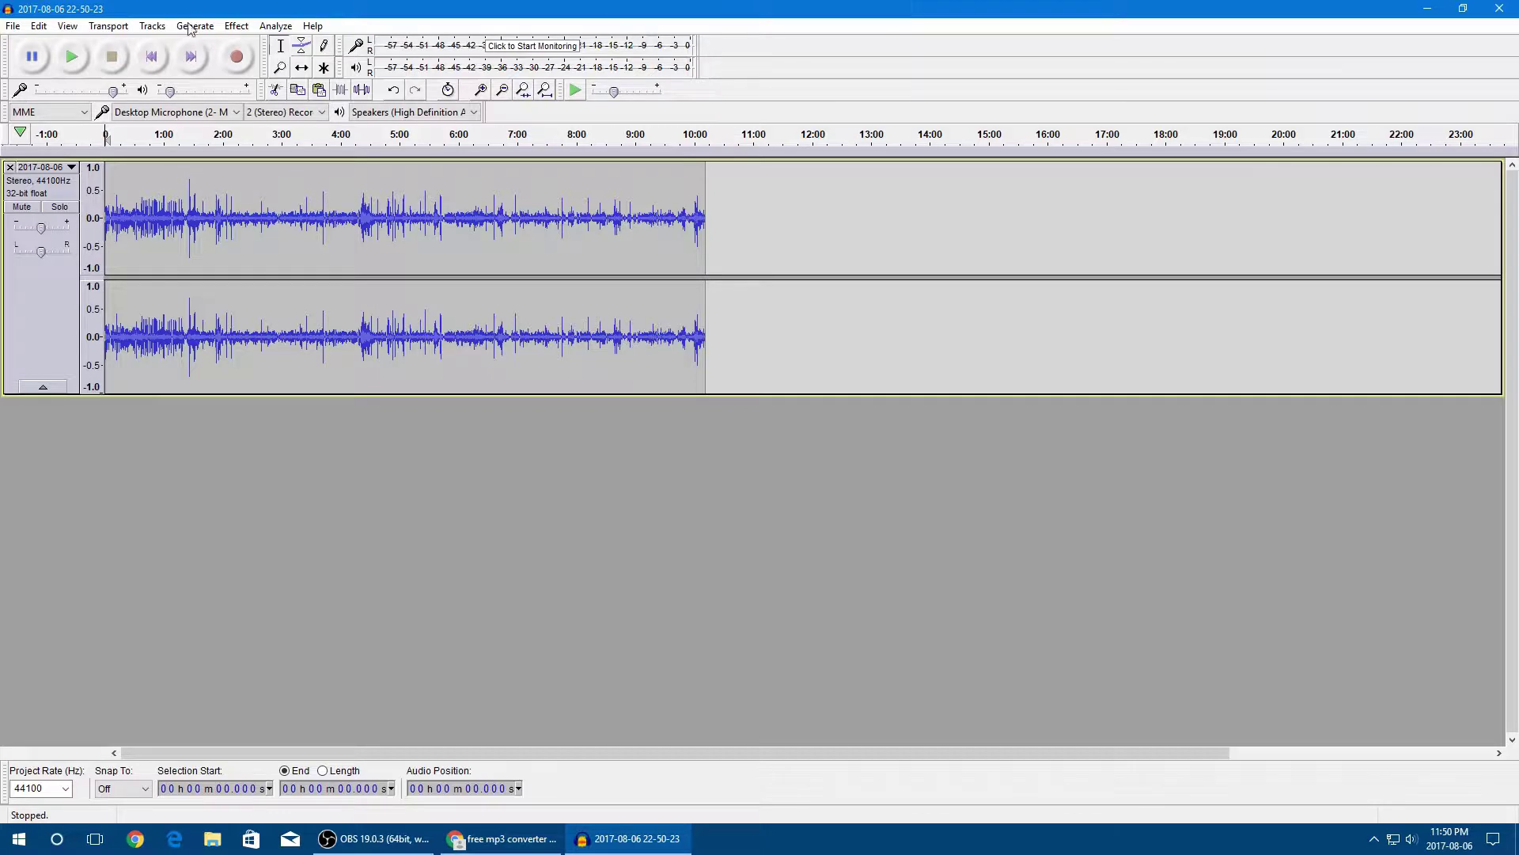
Preview the imported track briefly, browse the Effect menu, then bring up the File menu.
left_click(71, 56)
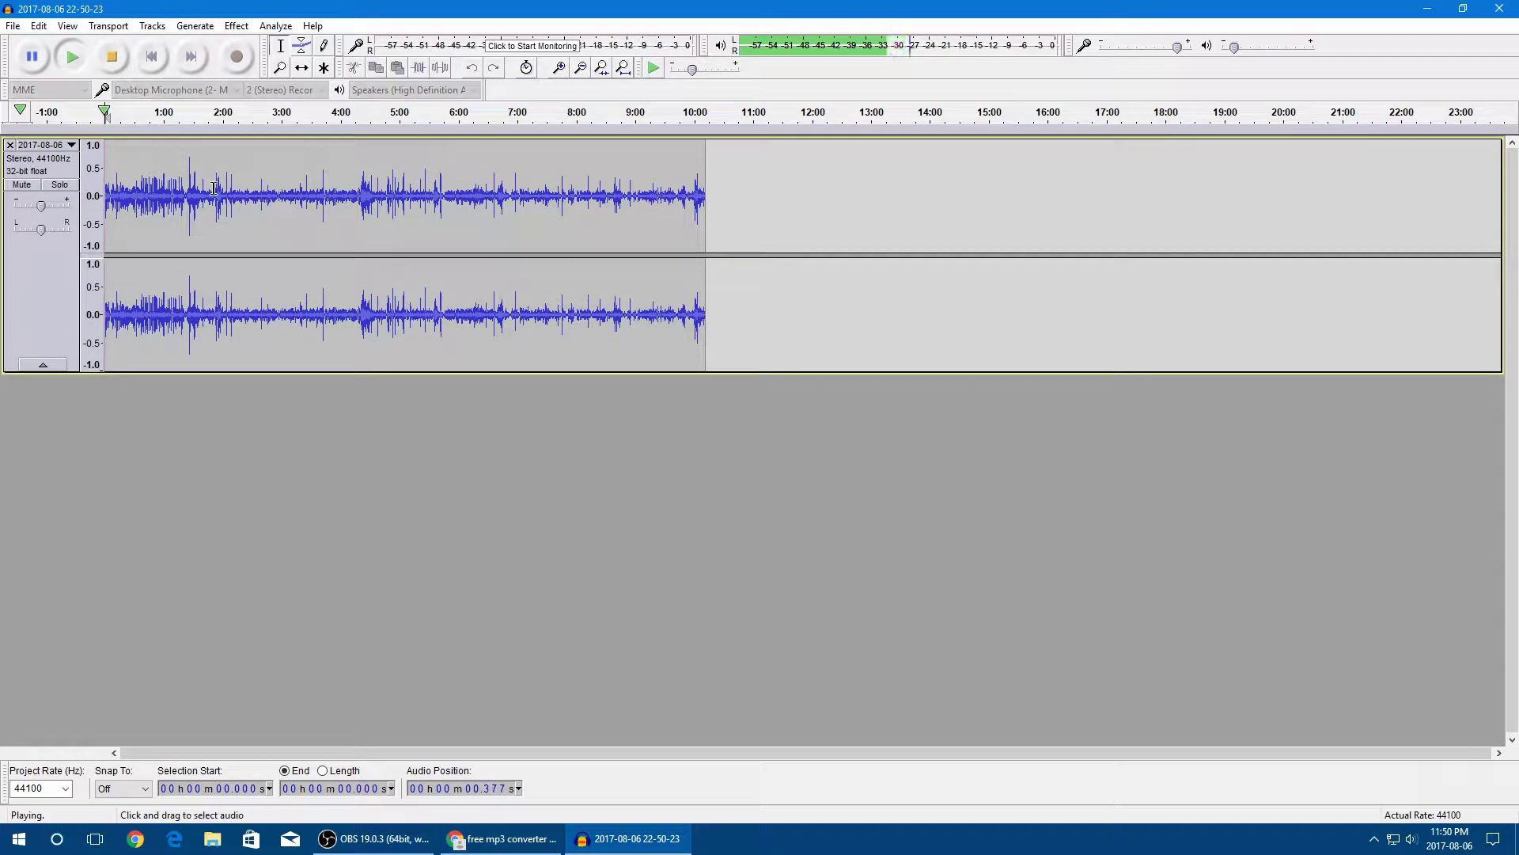
left_click(111, 57)
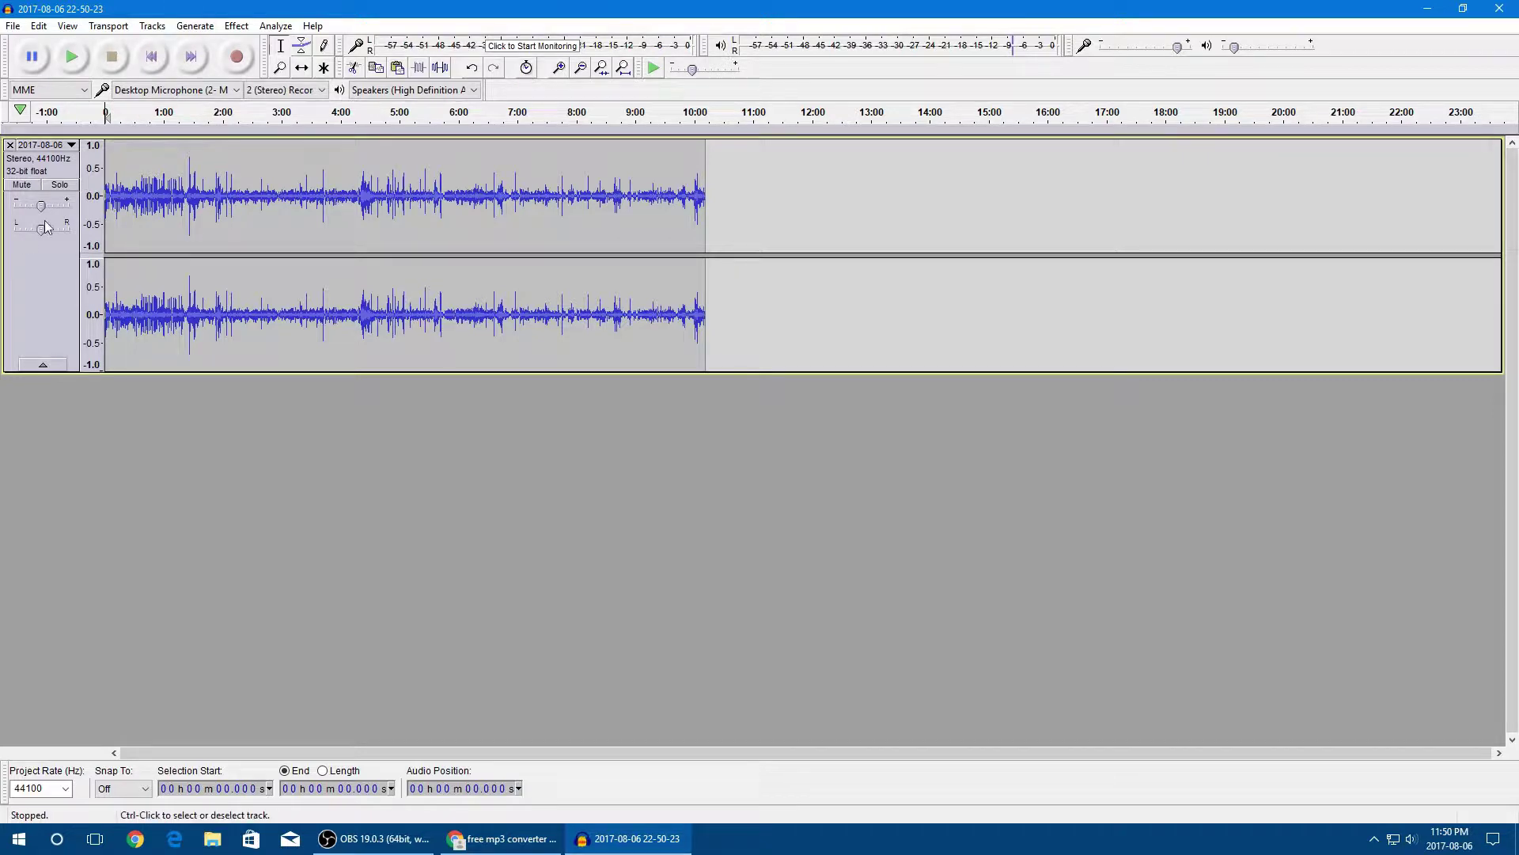
left_click(237, 25)
mouse_move(193, 24)
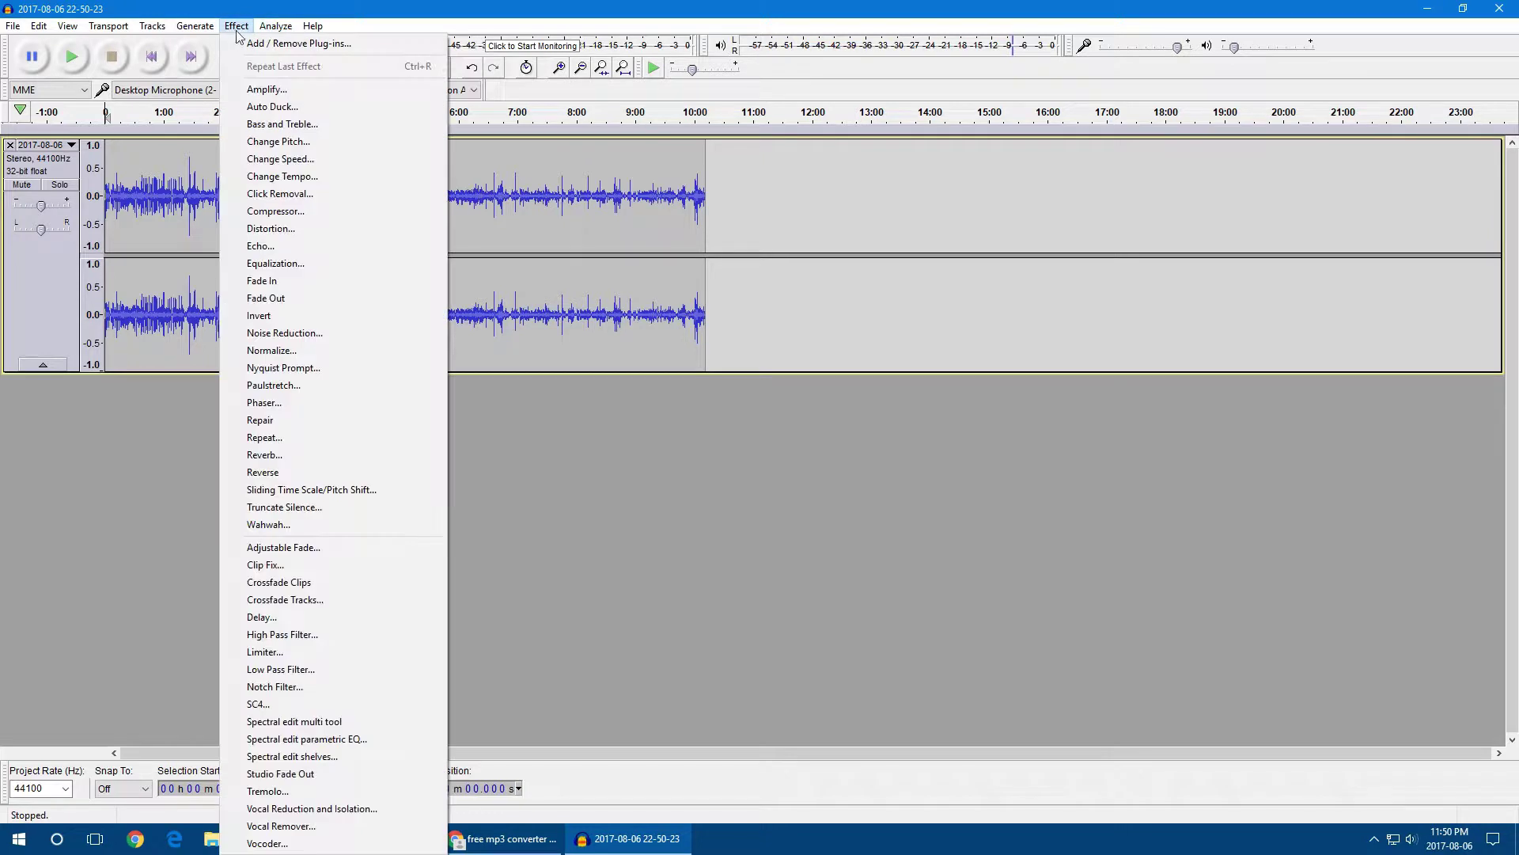
left_click(451, 8)
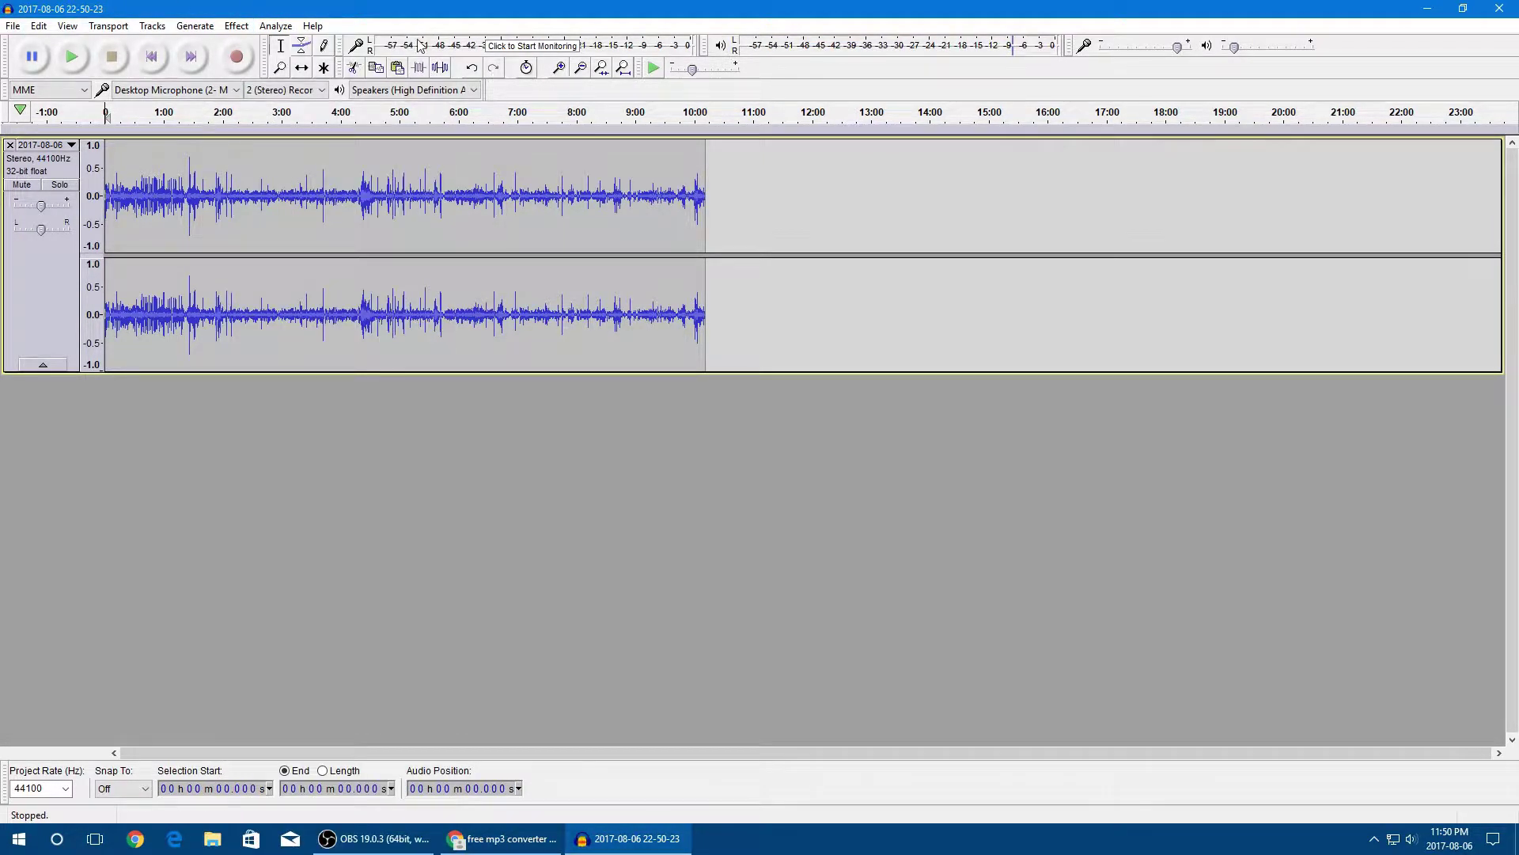
left_click(14, 27)
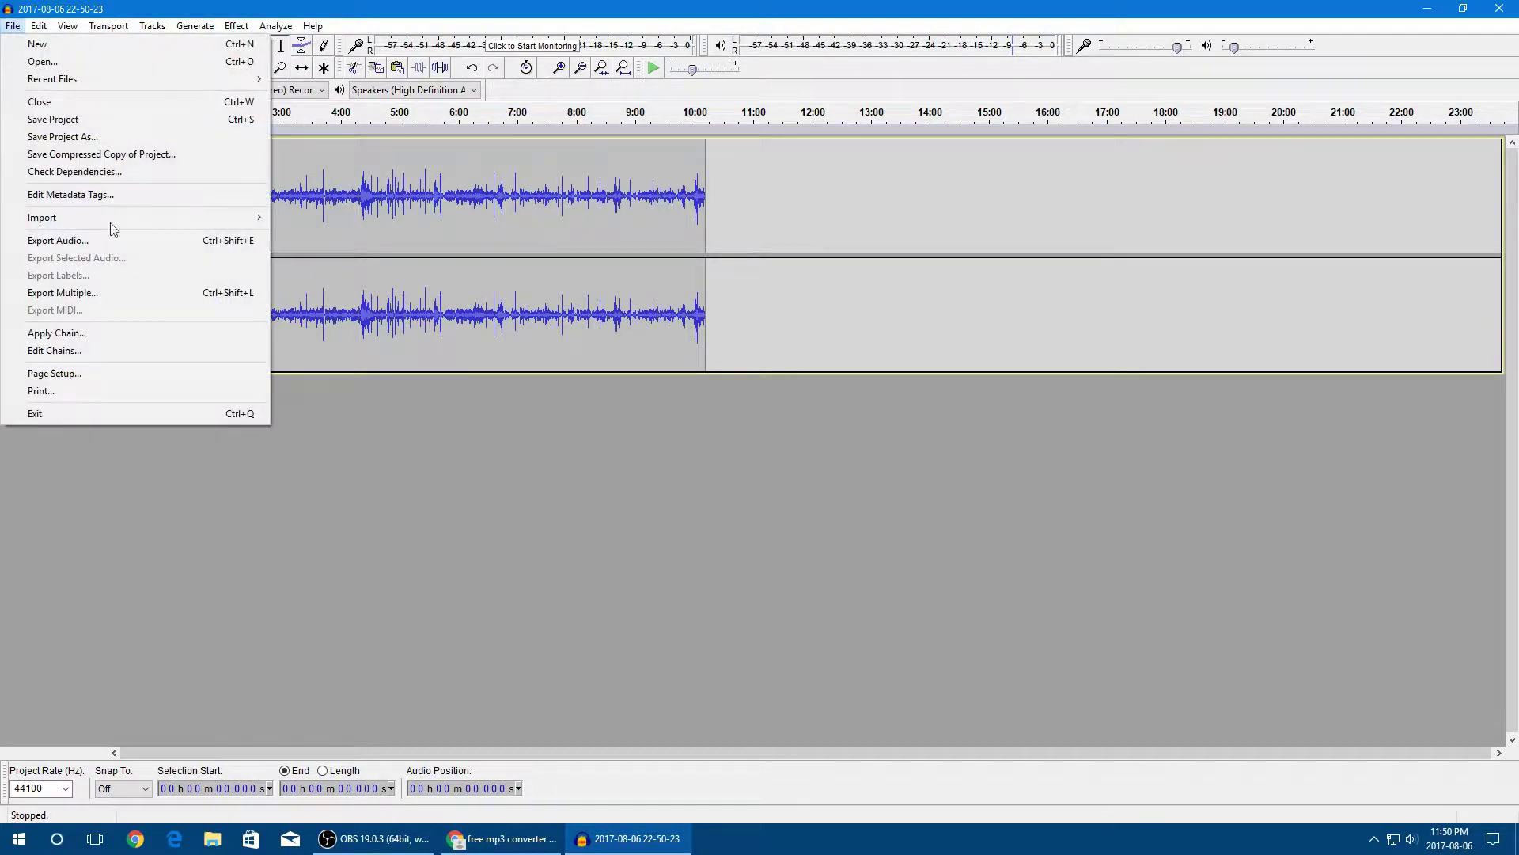
Export the track to the Desktop as Voice.wav in WAV signed 16-bit PCM.
left_click(92, 241)
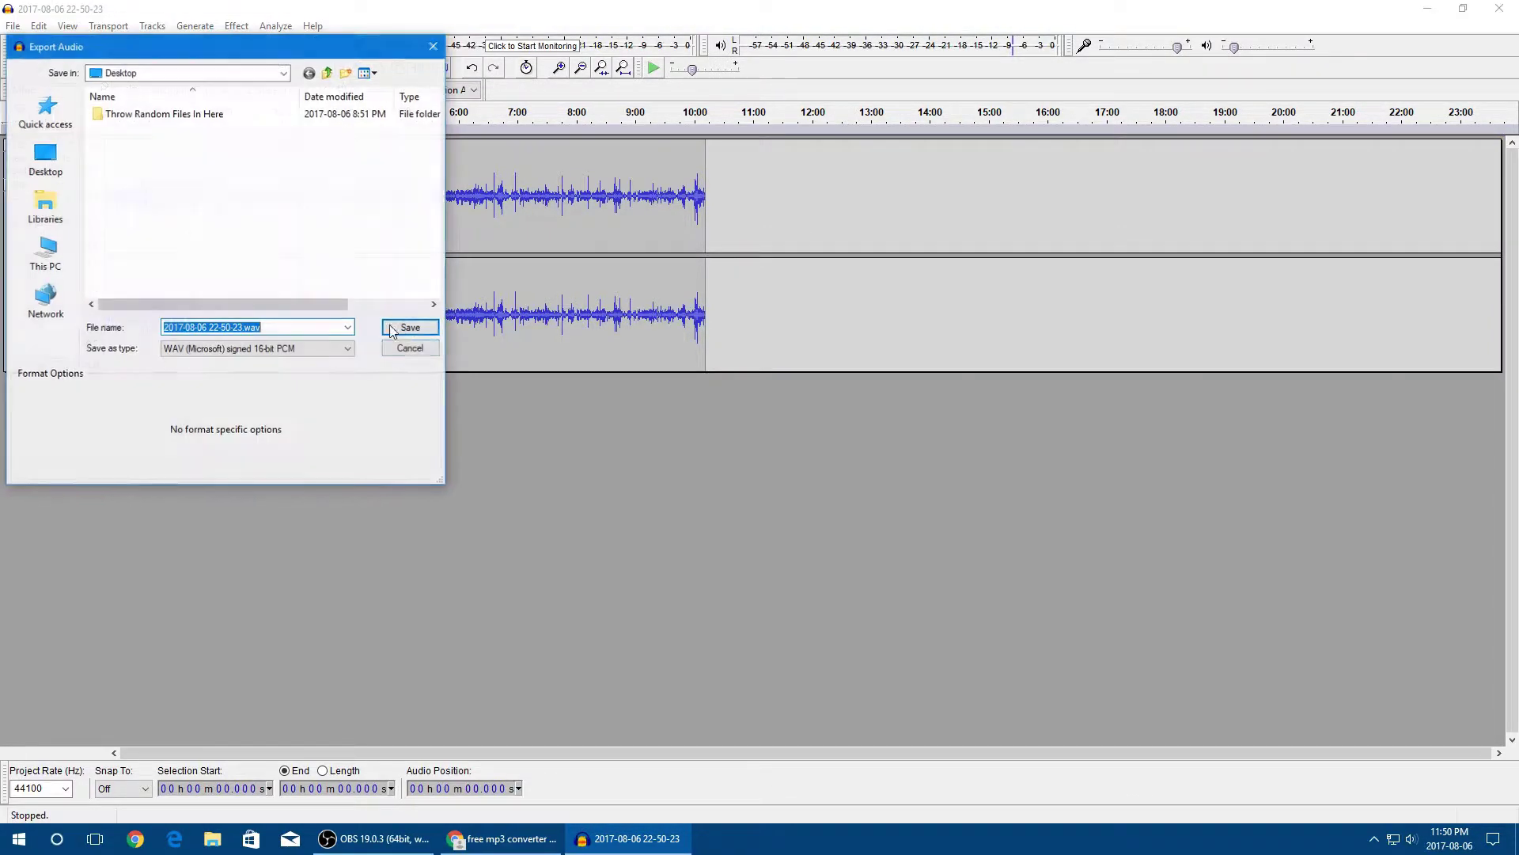
left_click(205, 351)
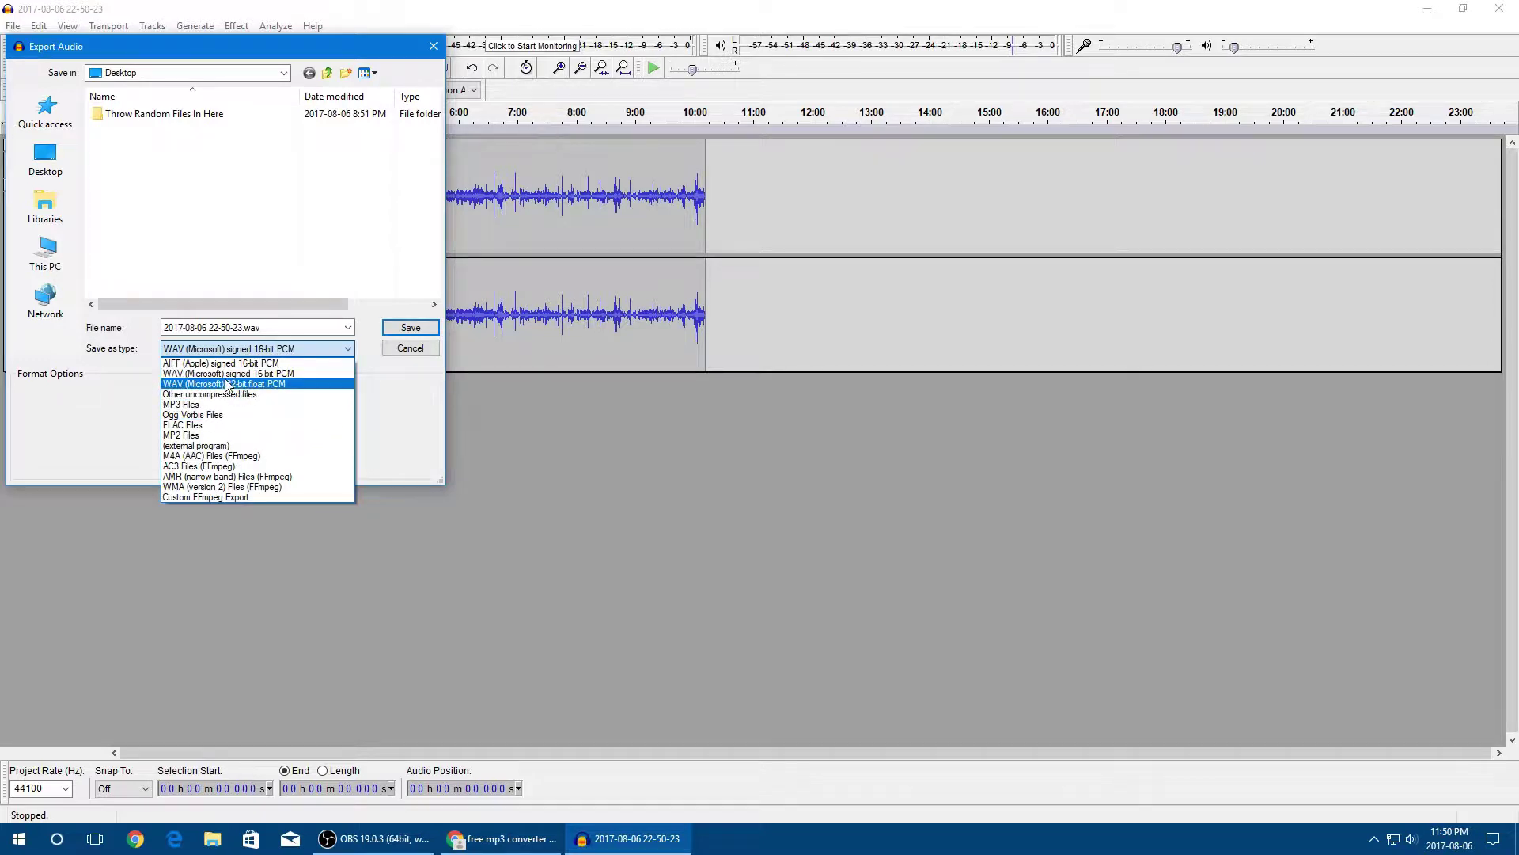
left_click(272, 376)
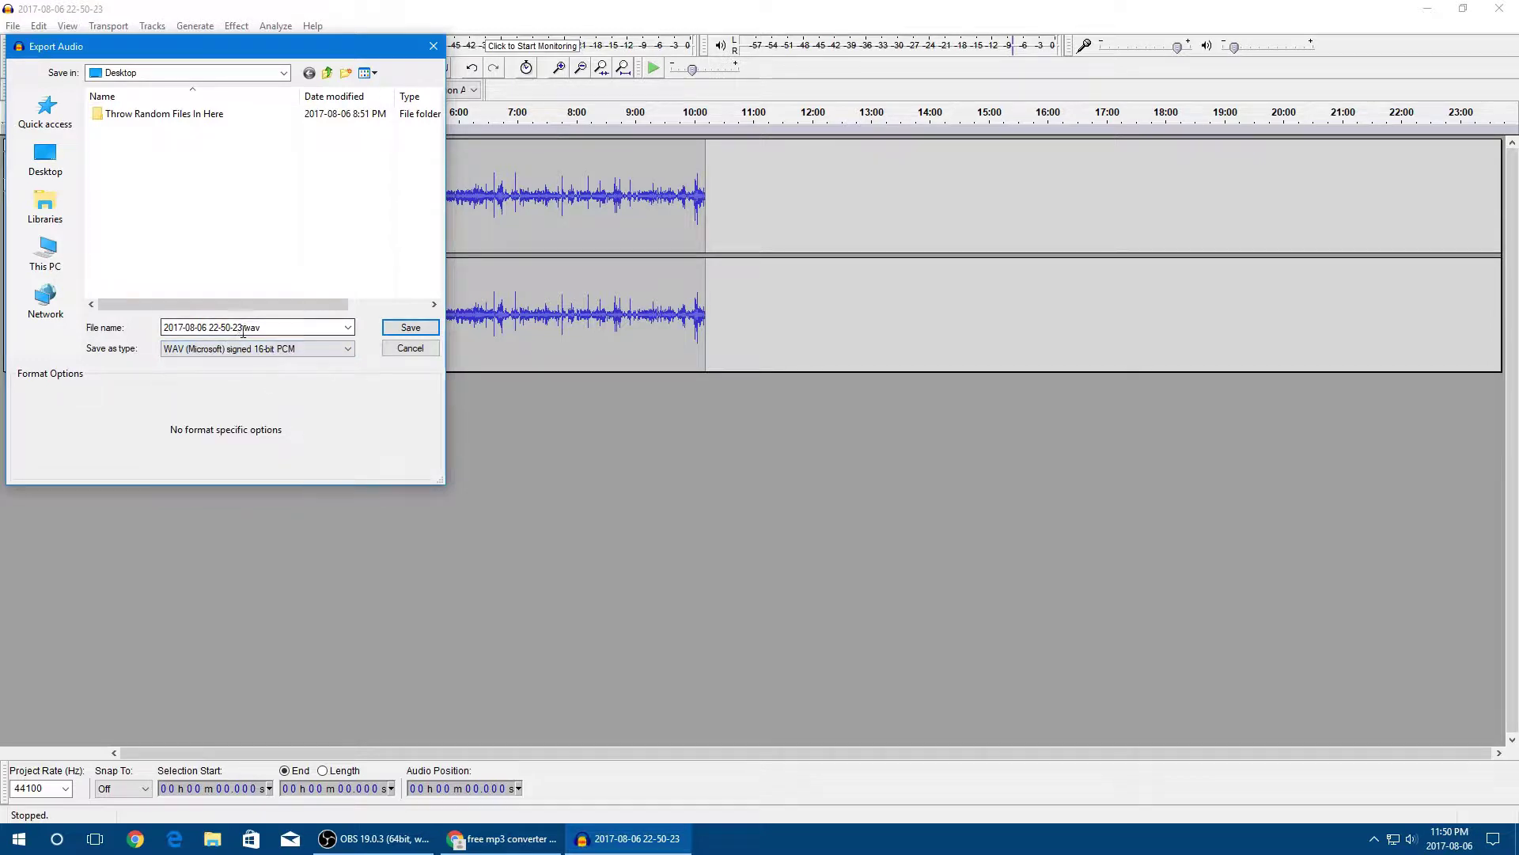
key("End")
key("BackSpace")
key("BackSpace")
key("BackSpace")
key("BackSpace")
key("BackSpace")
key("BackSpace")
key("BackSpace")
key("BackSpace")
key("BackSpace")
key("BackSpace")
key("BackSpace")
key("BackSpace")
key("BackSpace")
key("BackSpace")
key("BackSpace")
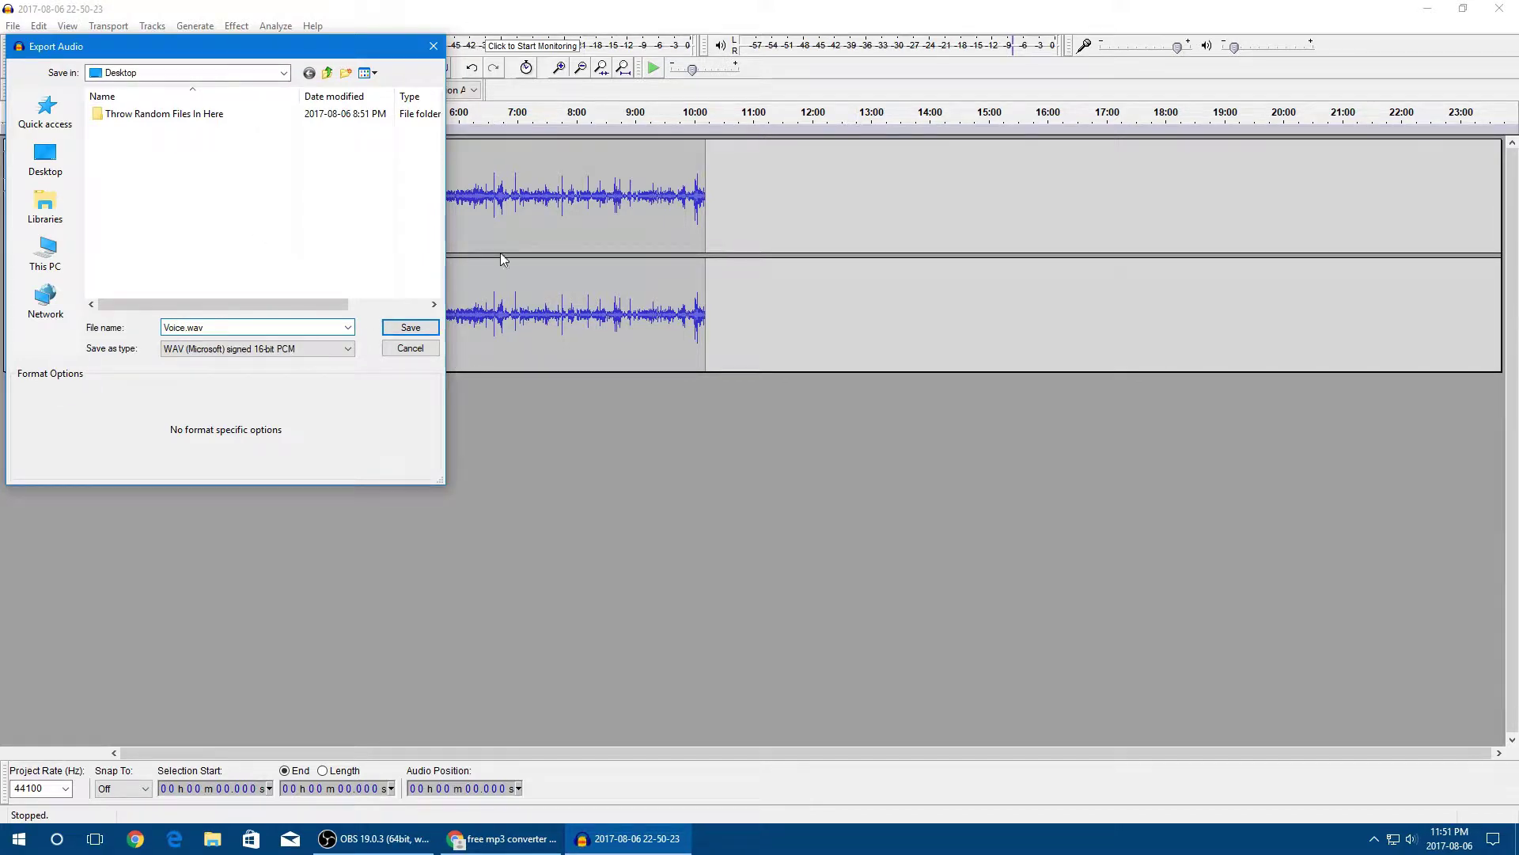
left_click(438, 323)
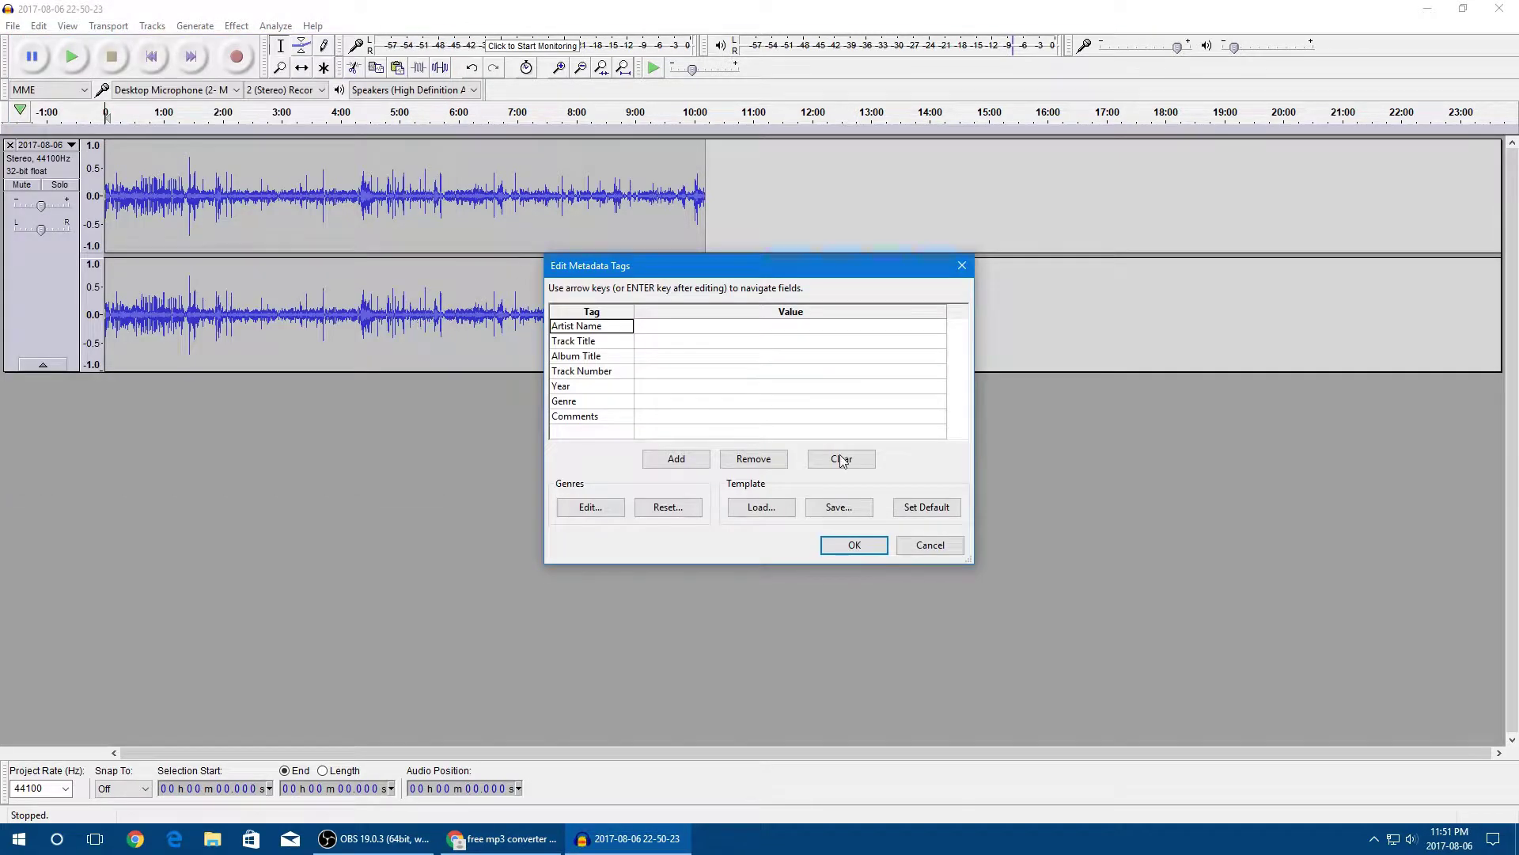
left_click(855, 544)
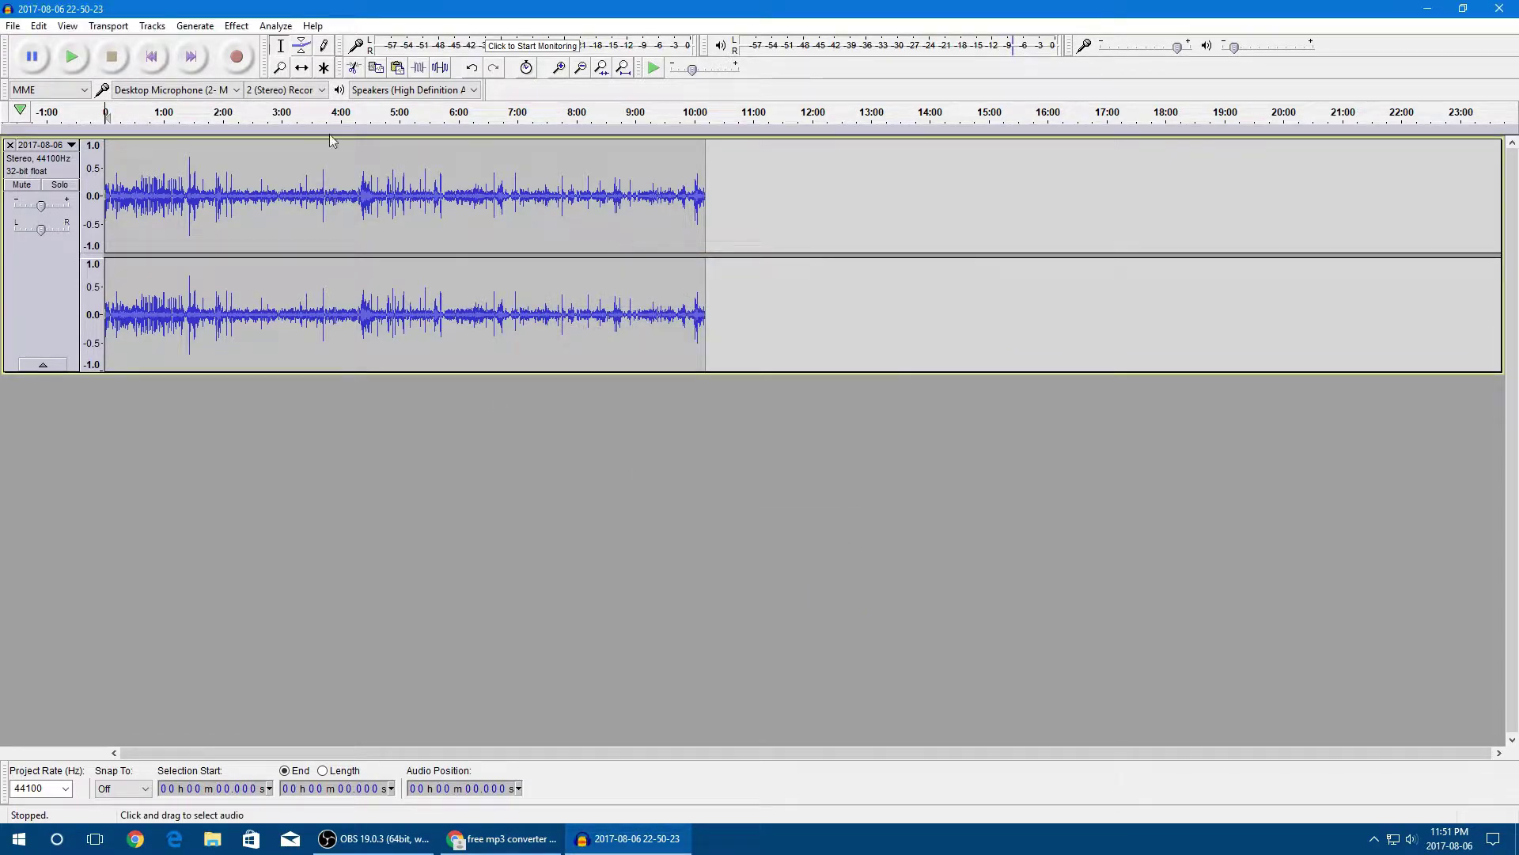
Create a new empty Audacity project and dock it to the right half of the screen.
left_click(38, 25)
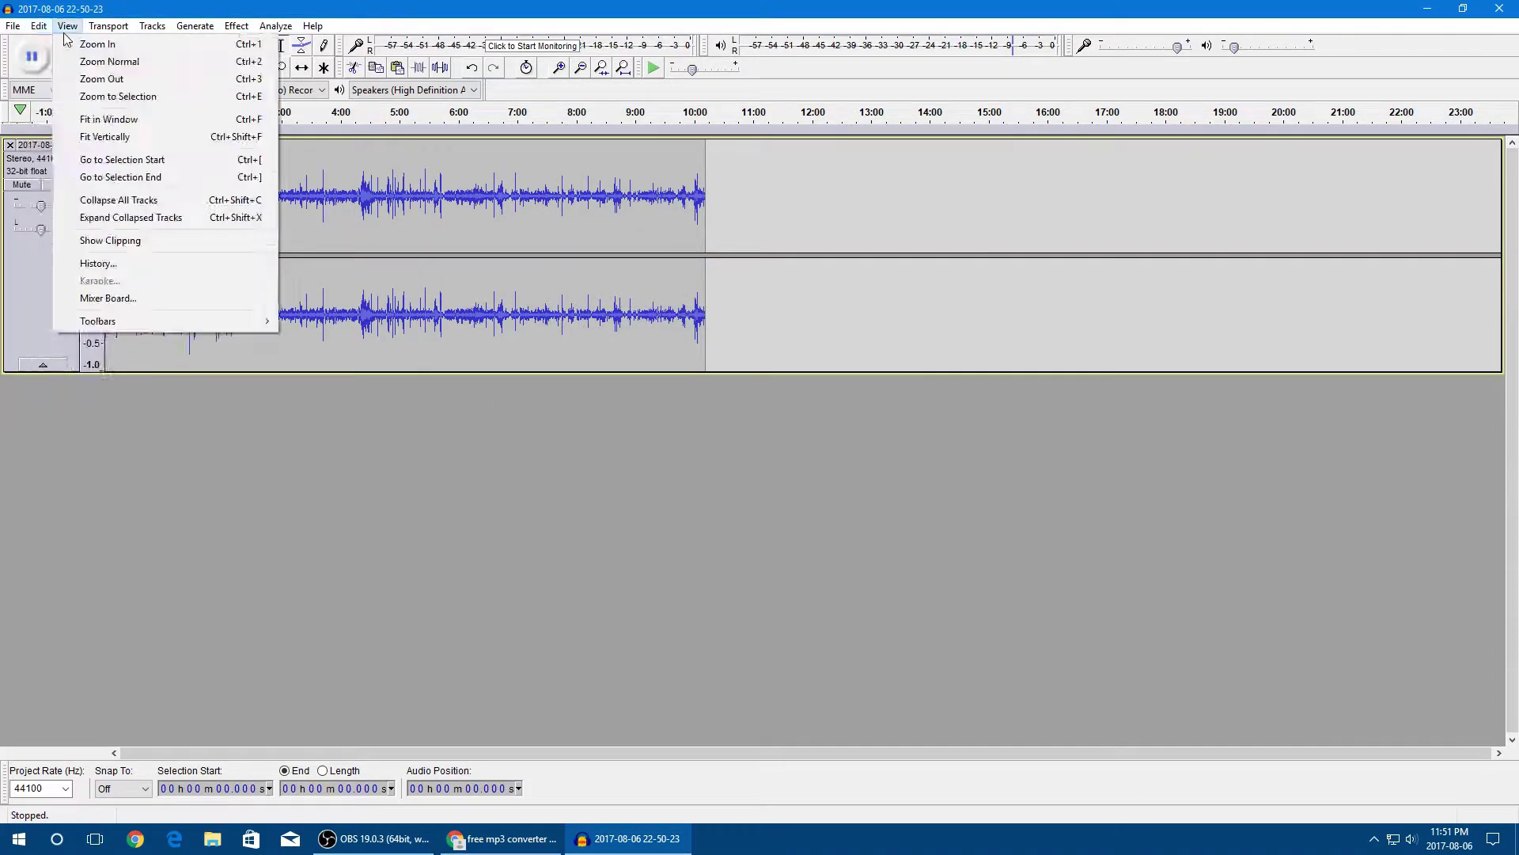
mouse_move(38, 25)
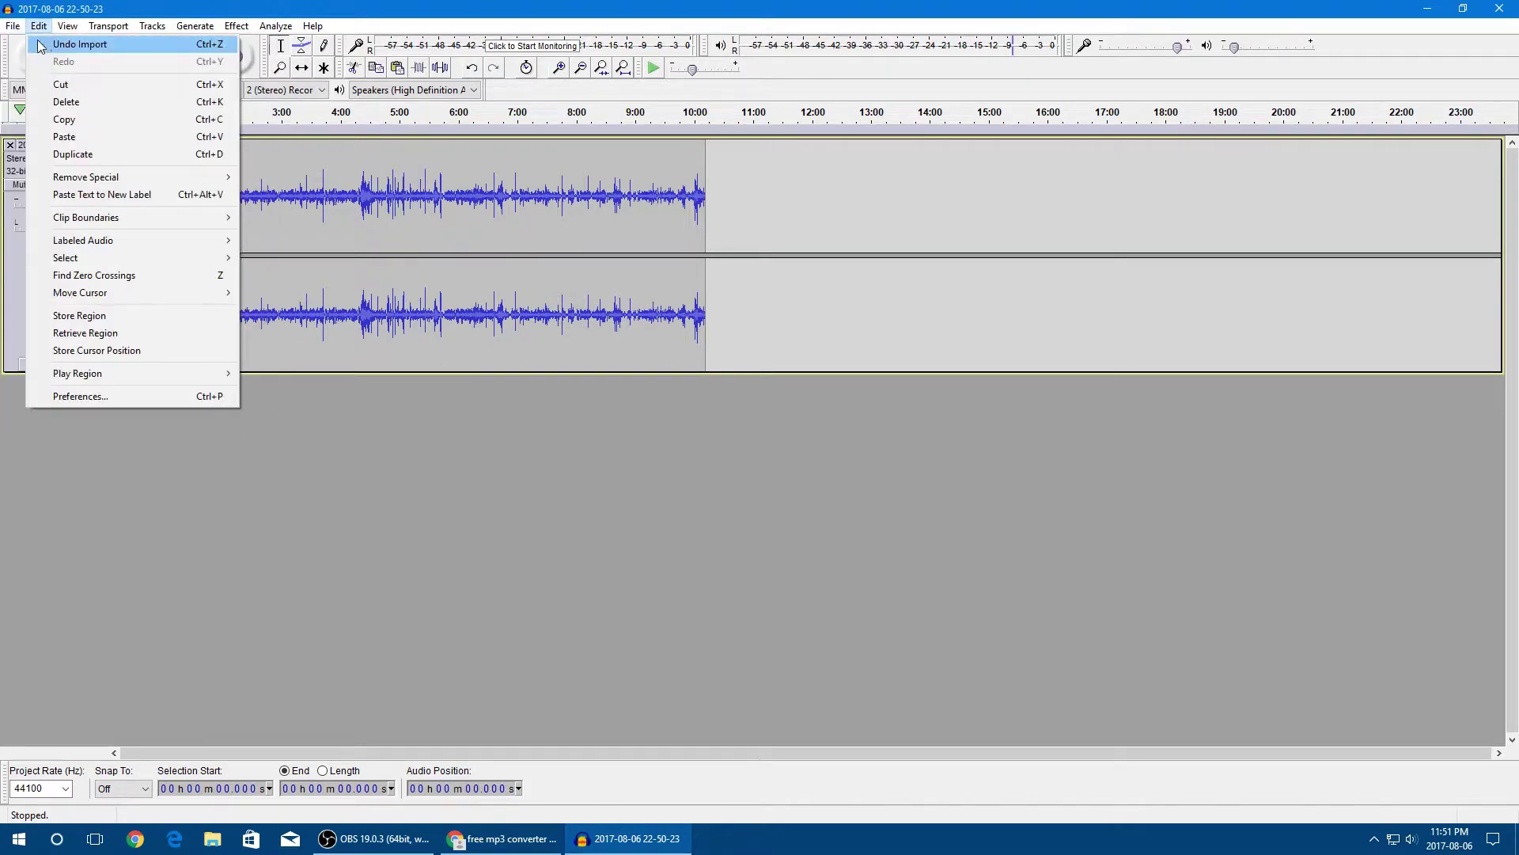
left_click(26, 46)
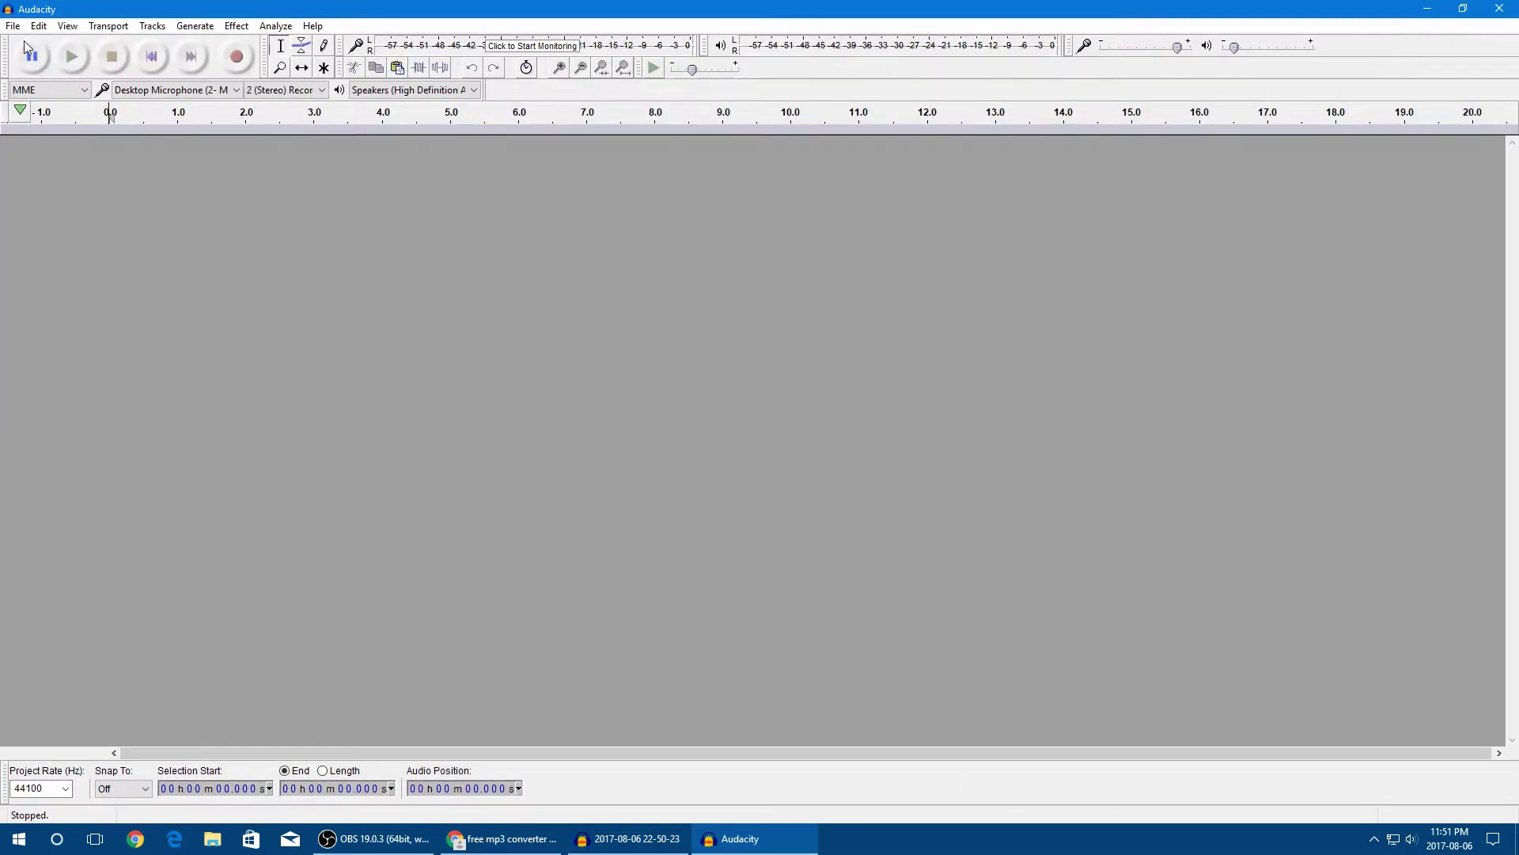
left_click(1427, 8)
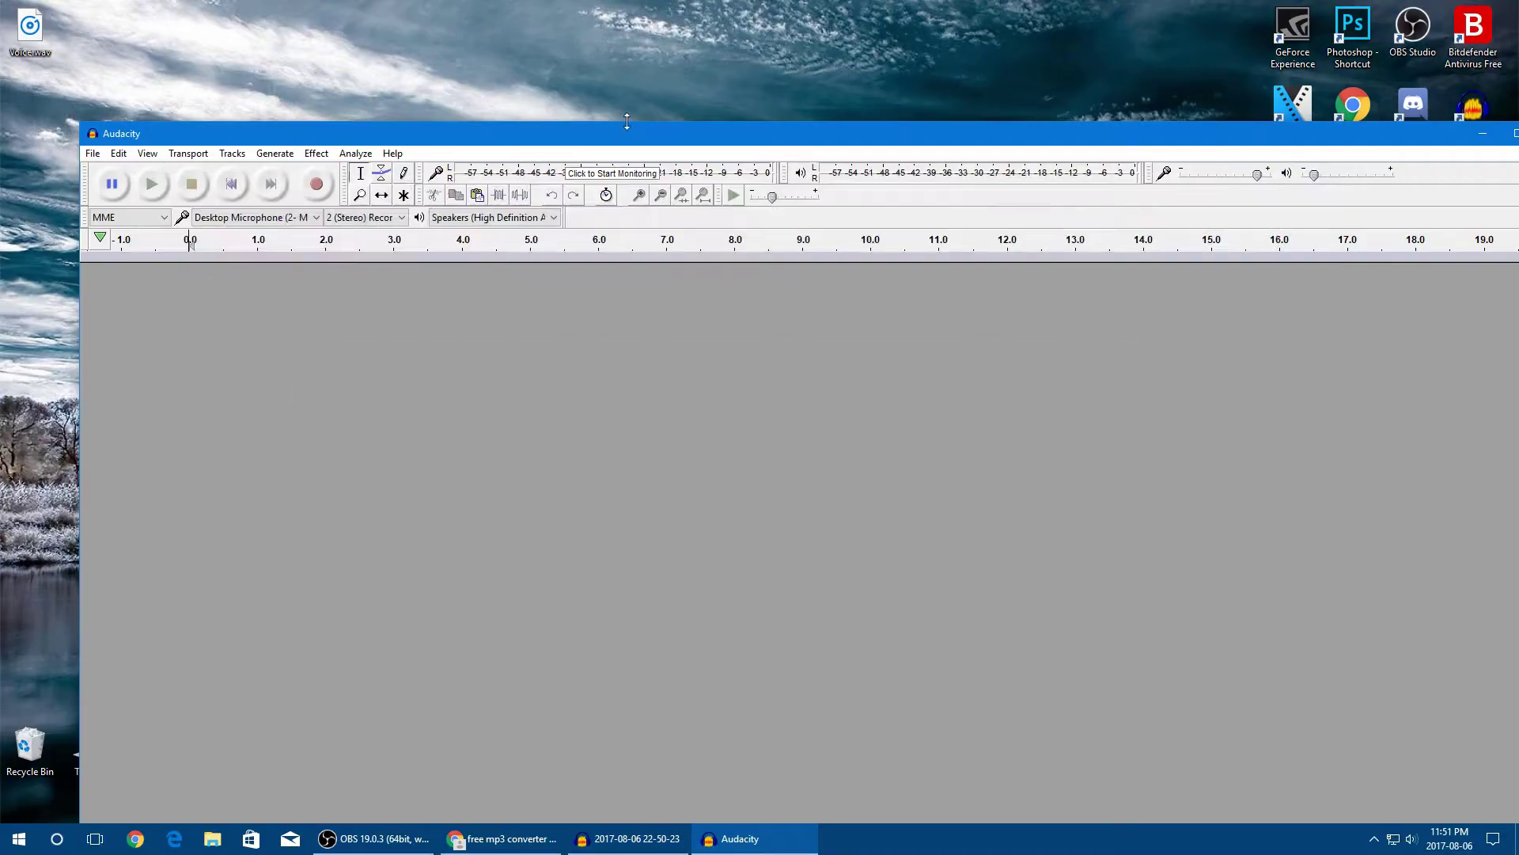
left_click_drag(336, 141, 1518, 119)
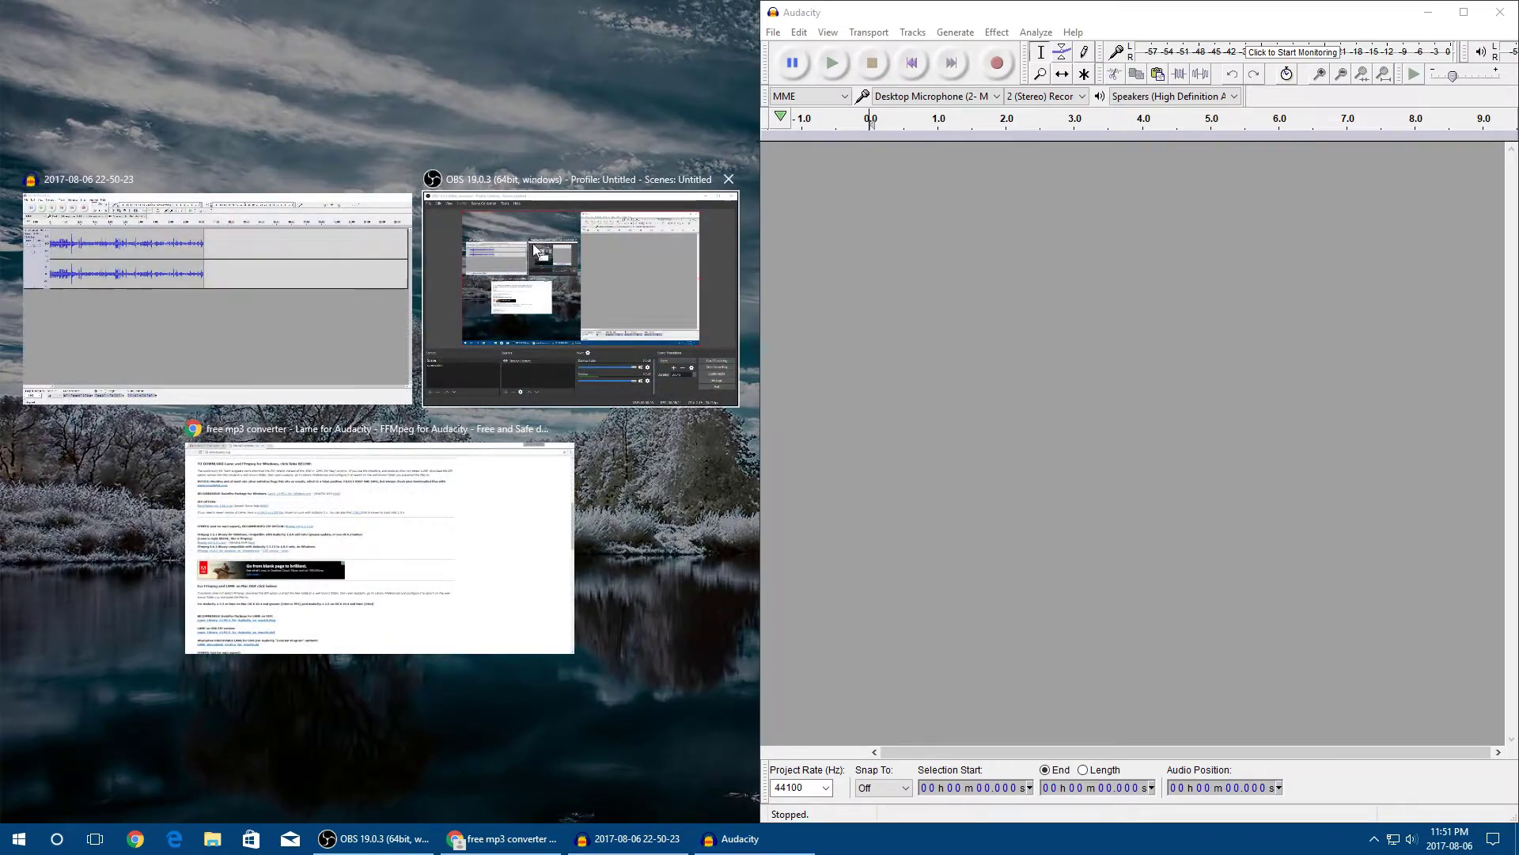
key("Escape")
left_click_drag(330, 194, 999, 236)
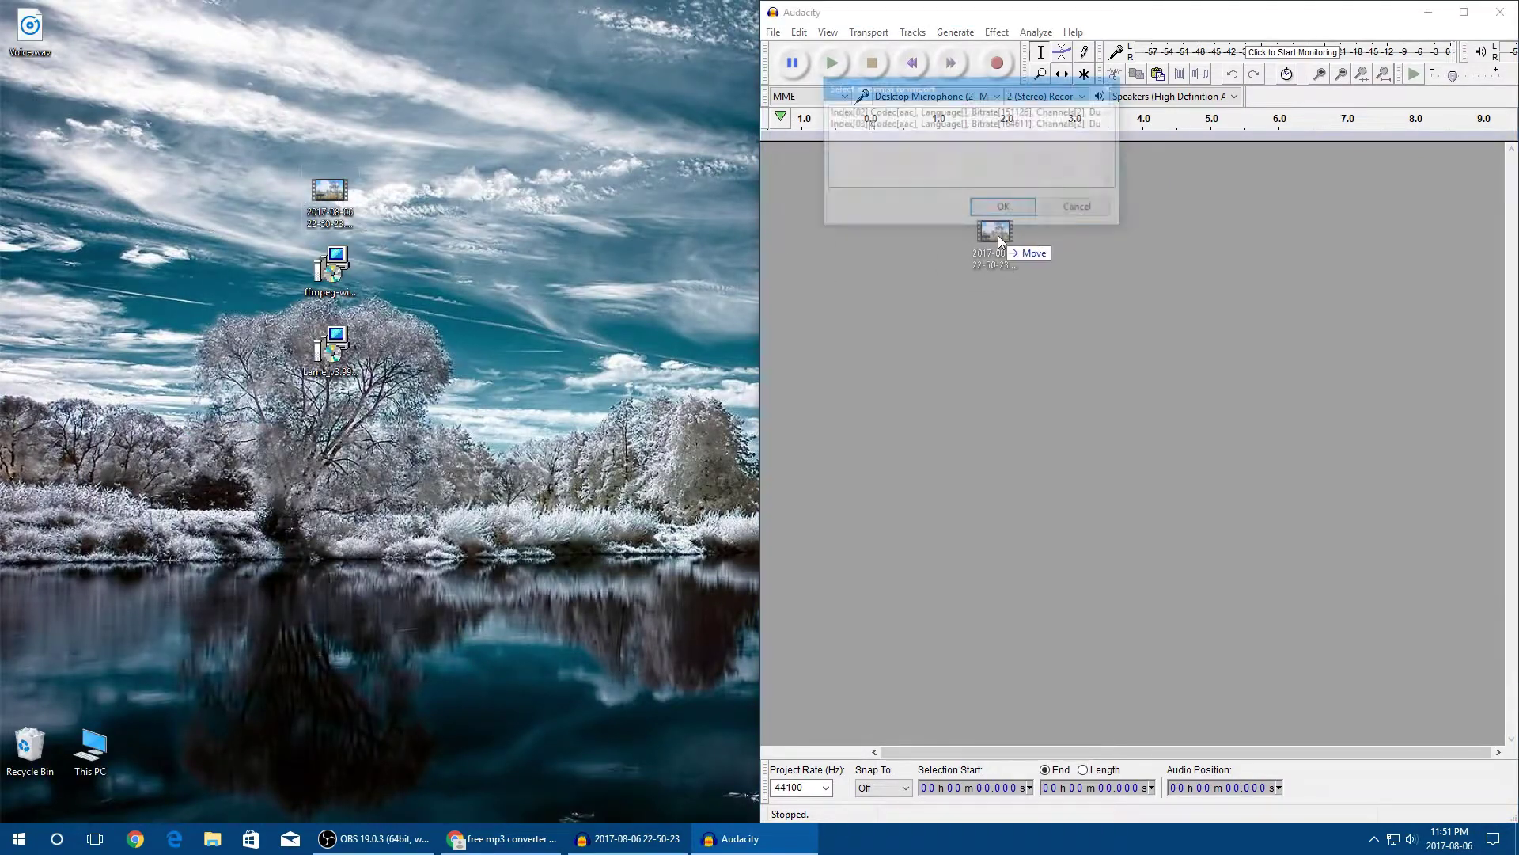
left_click(881, 128)
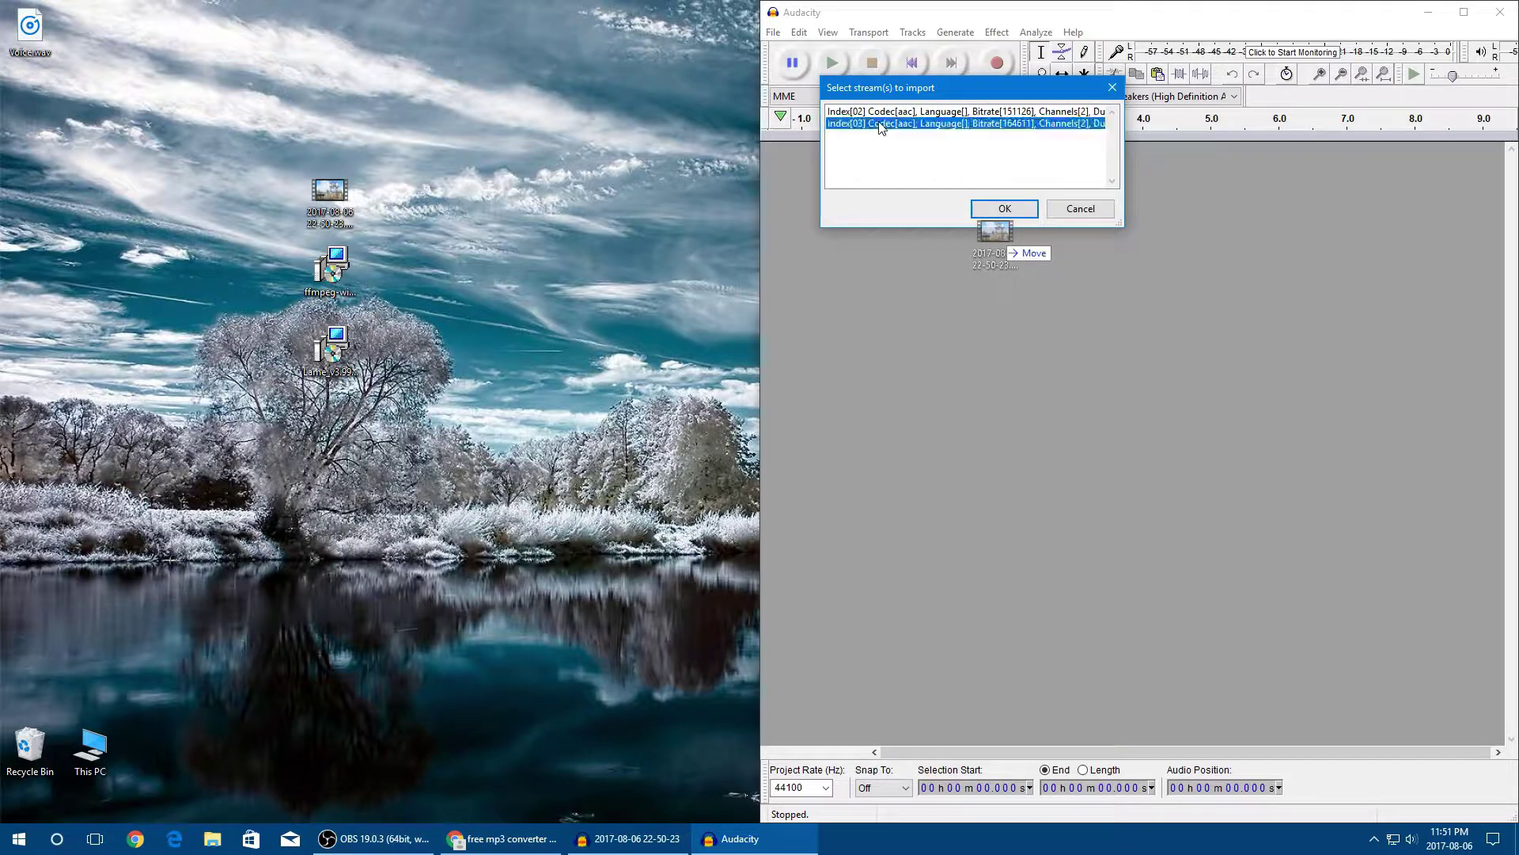
left_click(1019, 205)
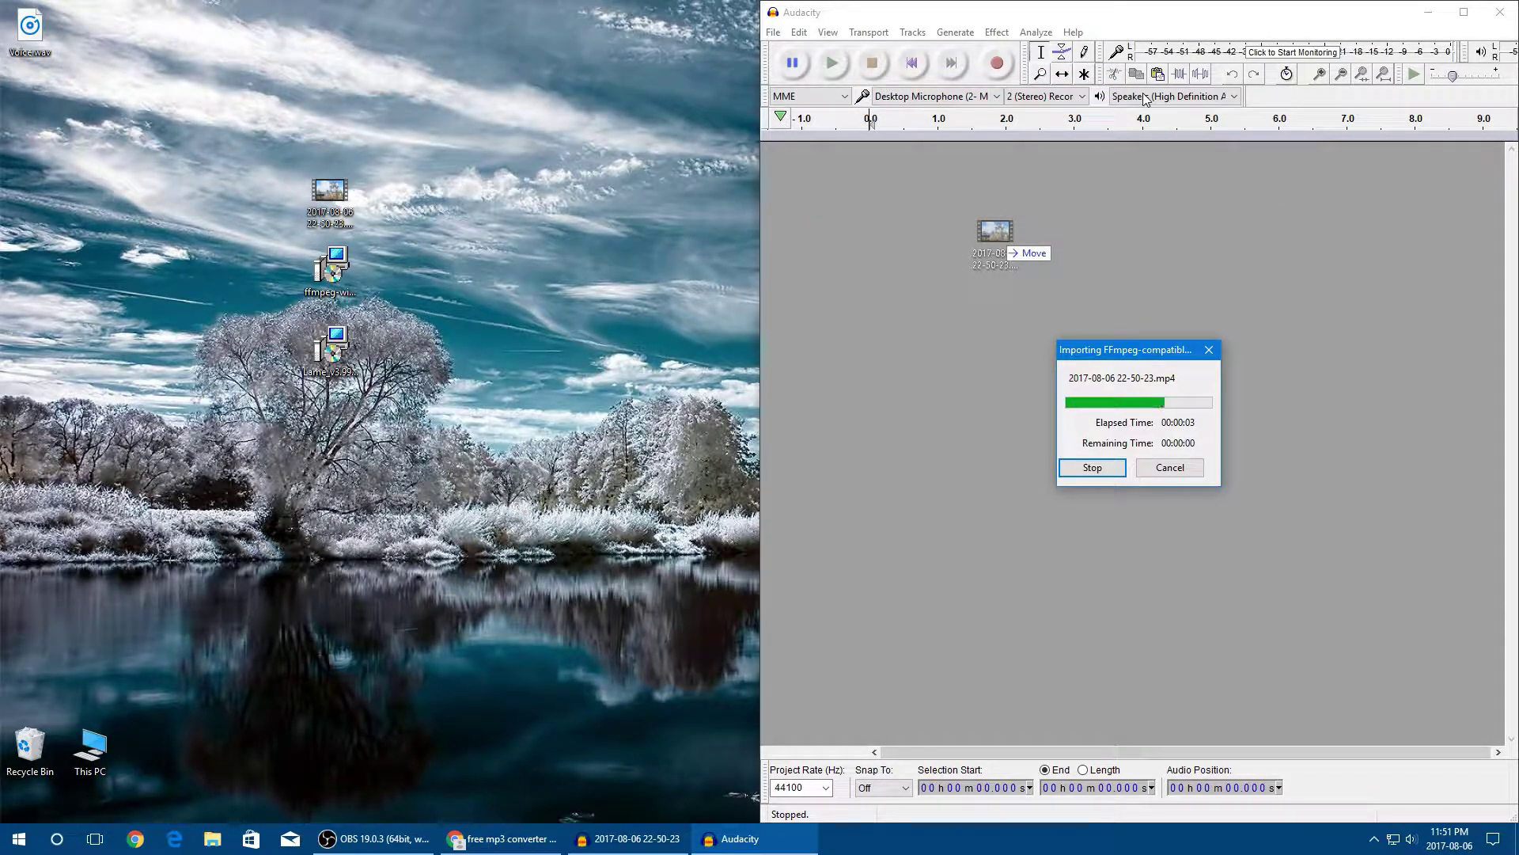
left_click(1465, 12)
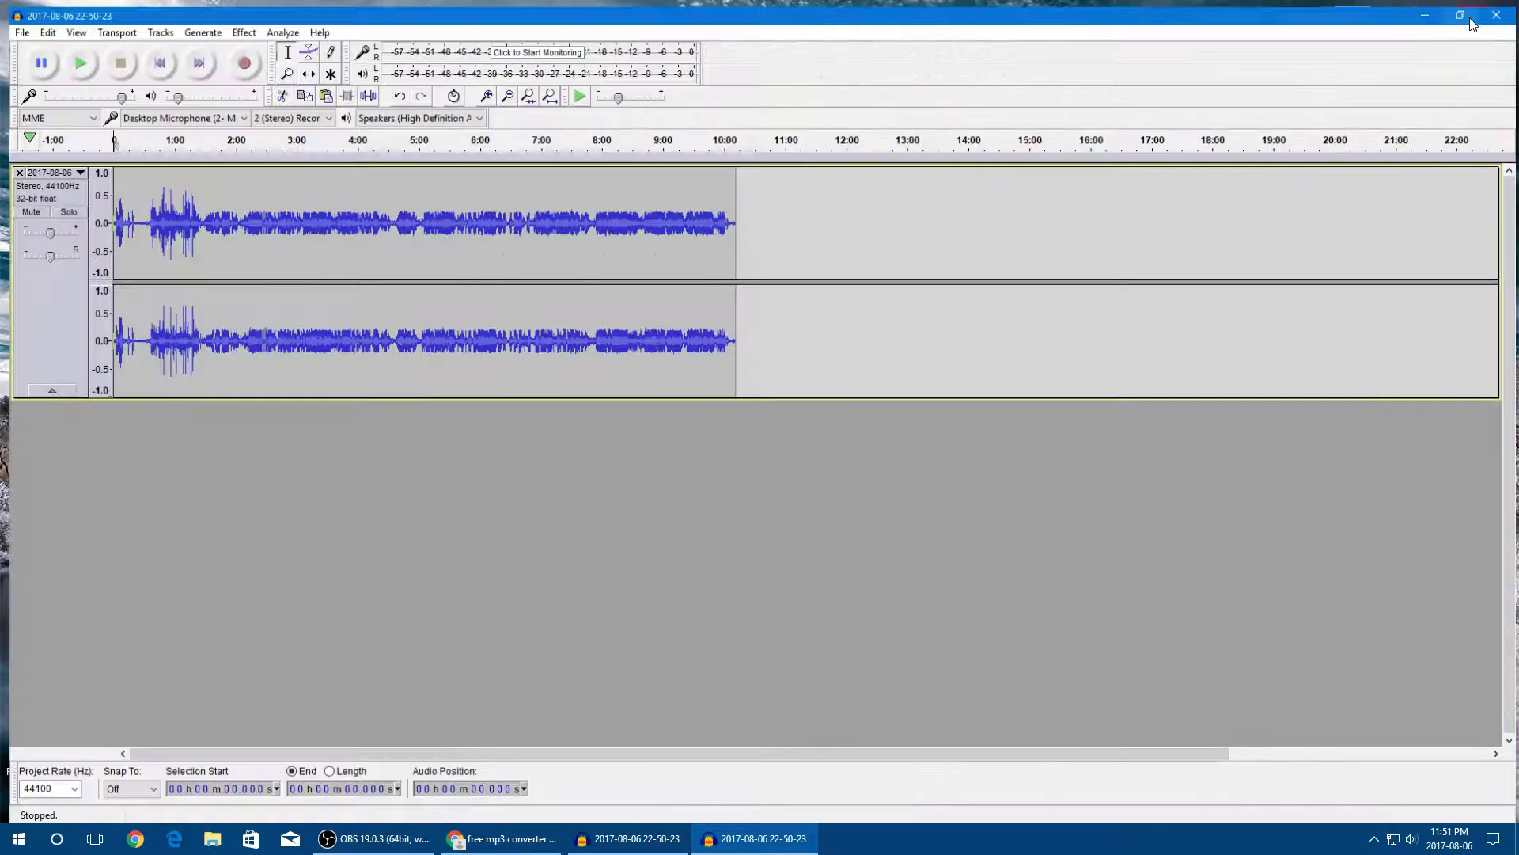
Preview the new track, export it to the Desktop as the game WAV, then minimize Audacity.
left_click(65, 56)
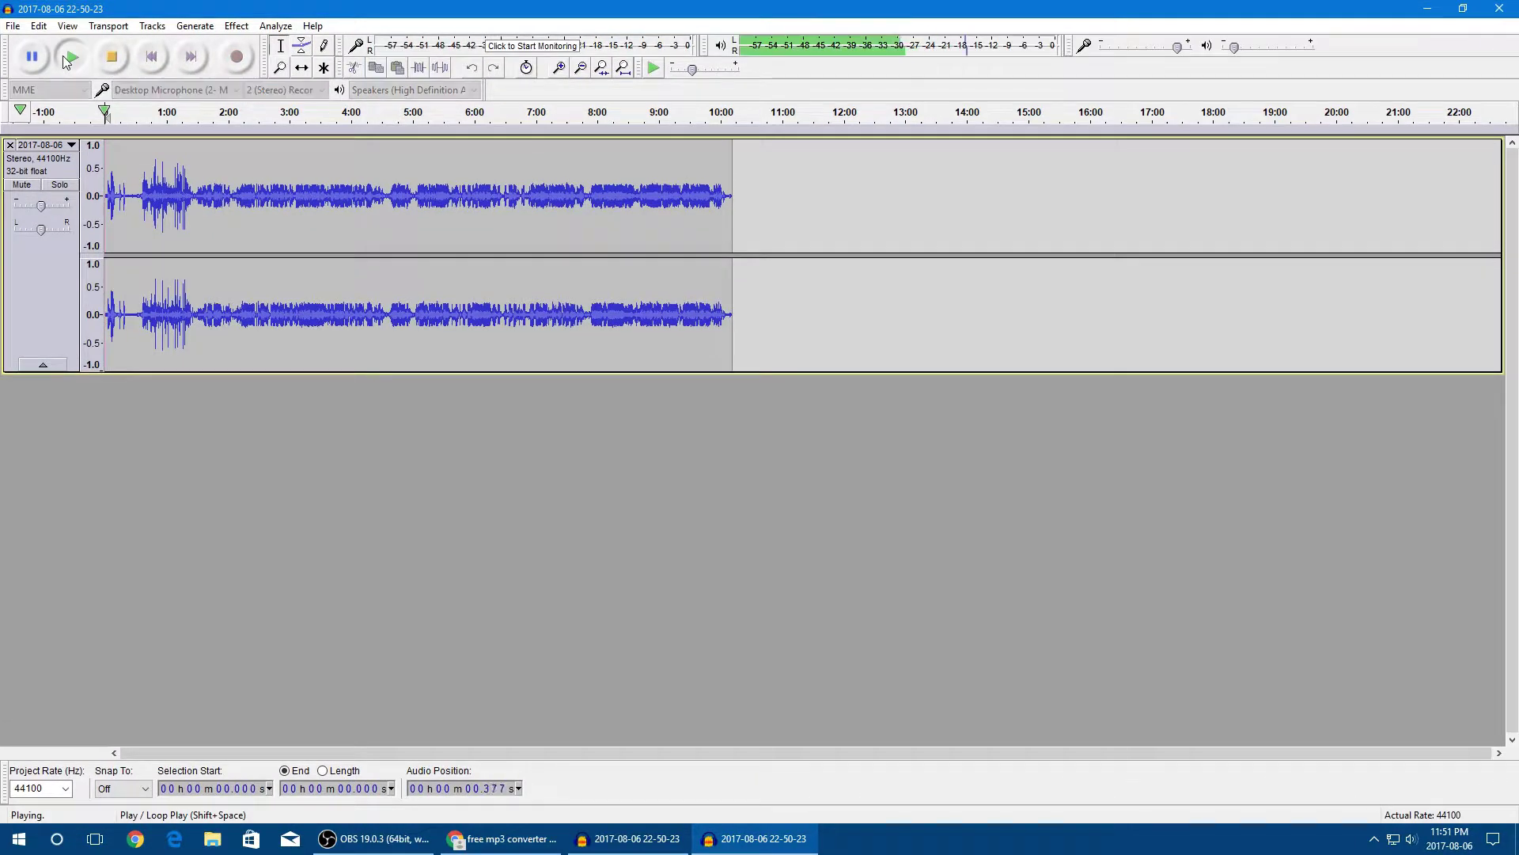
left_click(150, 59)
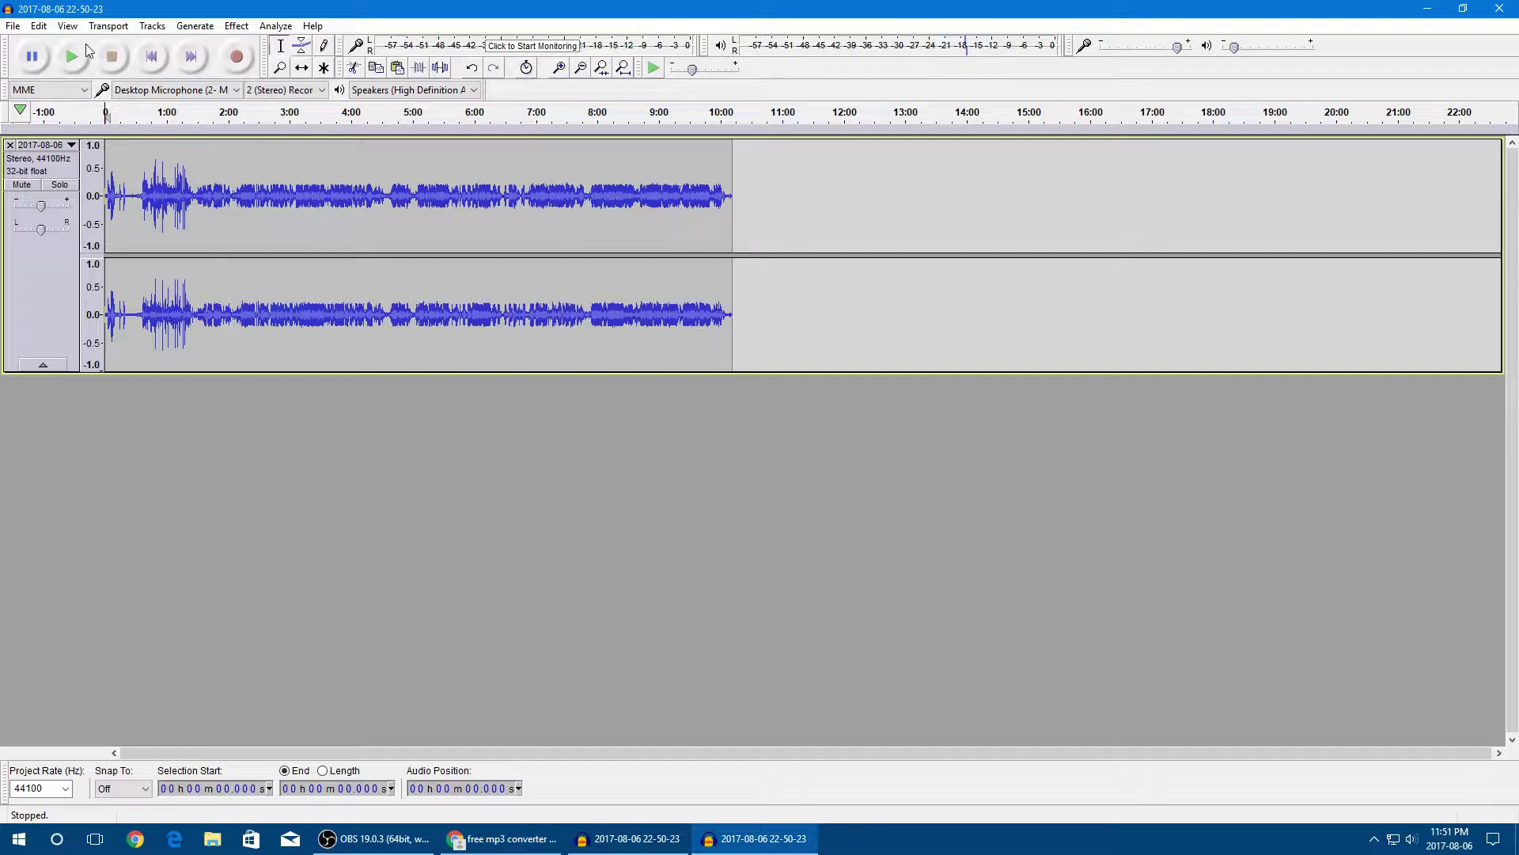
left_click(13, 26)
left_click(50, 240)
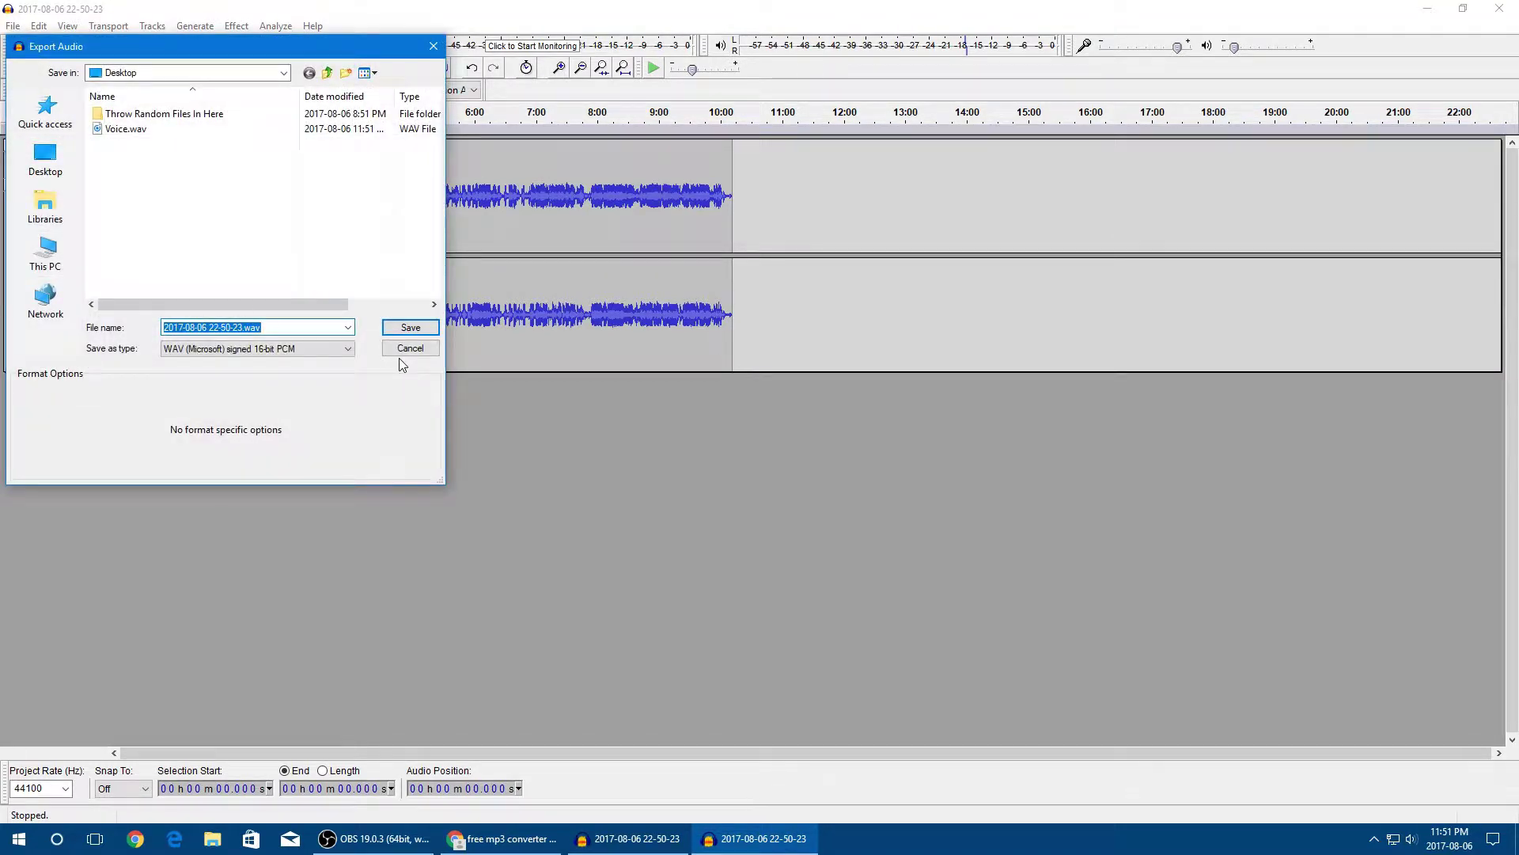
key("Right")
key("BackSpace")
key("BackSpace")
key("BackSpace")
key("BackSpace")
key("BackSpace")
key("BackSpace")
key("BackSpace")
key("BackSpace")
key("BackSpace")
key("BackSpace")
key("BackSpace")
key("BackSpace")
key("BackSpace")
key("BackSpace")
key("BackSpace")
key("BackSpace")
key("BackSpace")
key("BackSpace")
key("BackSpace")
type("gameplay")
key("Return")
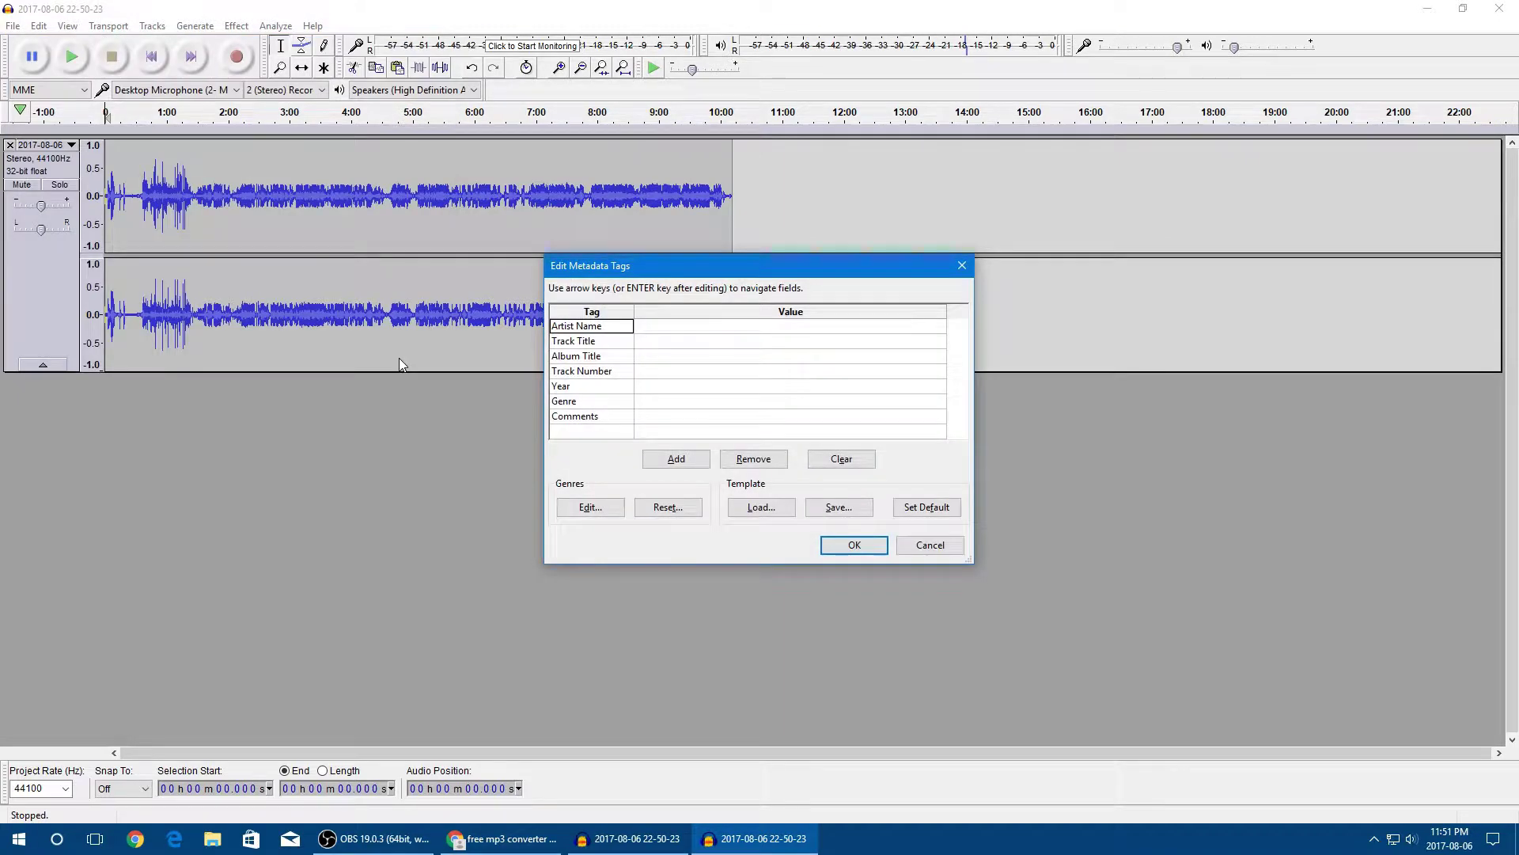
key("Return")
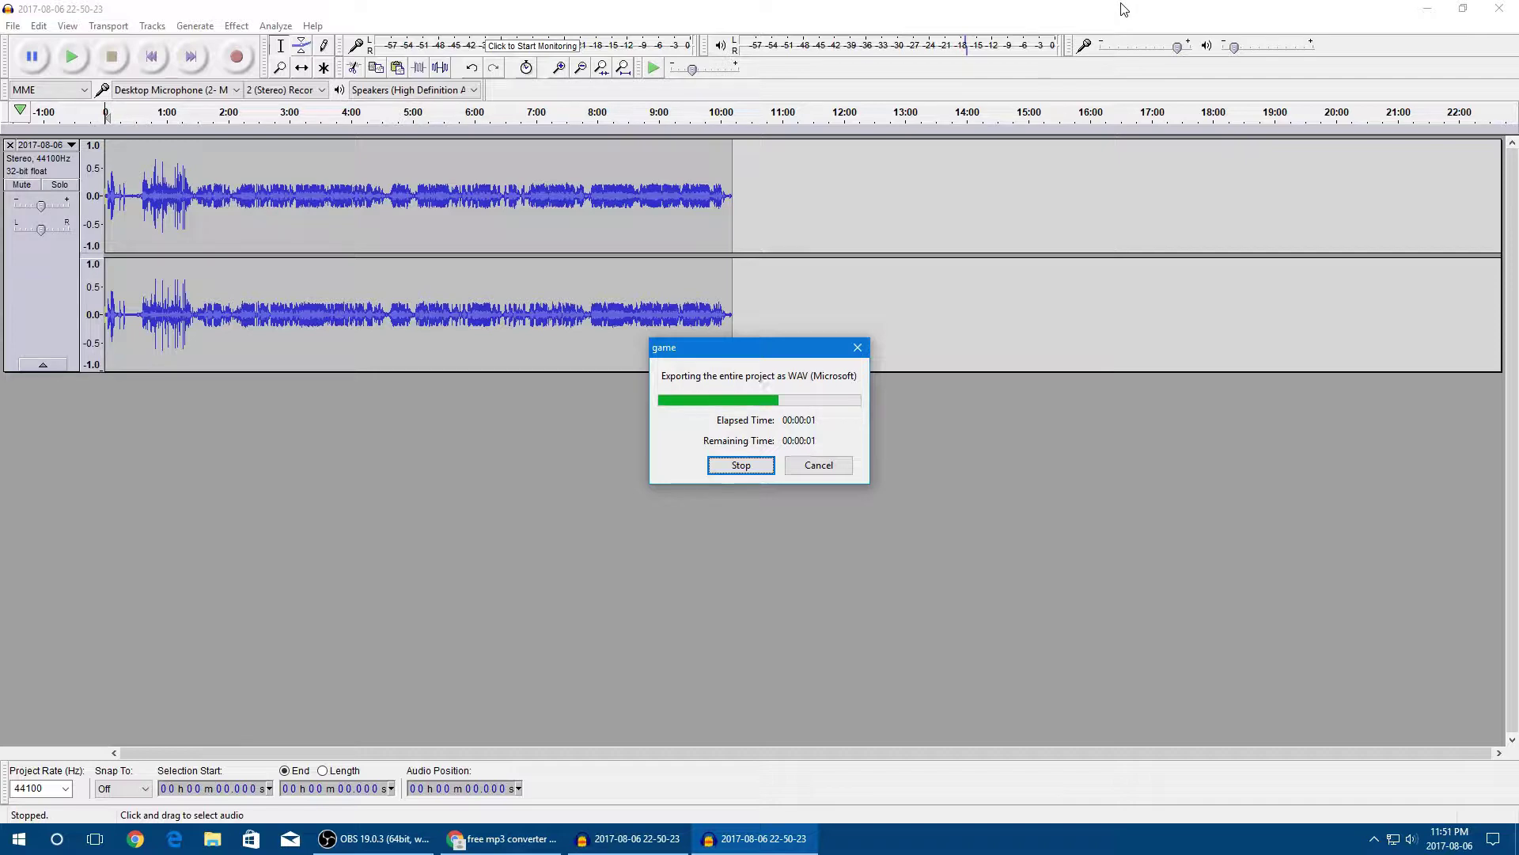
left_click(1427, 8)
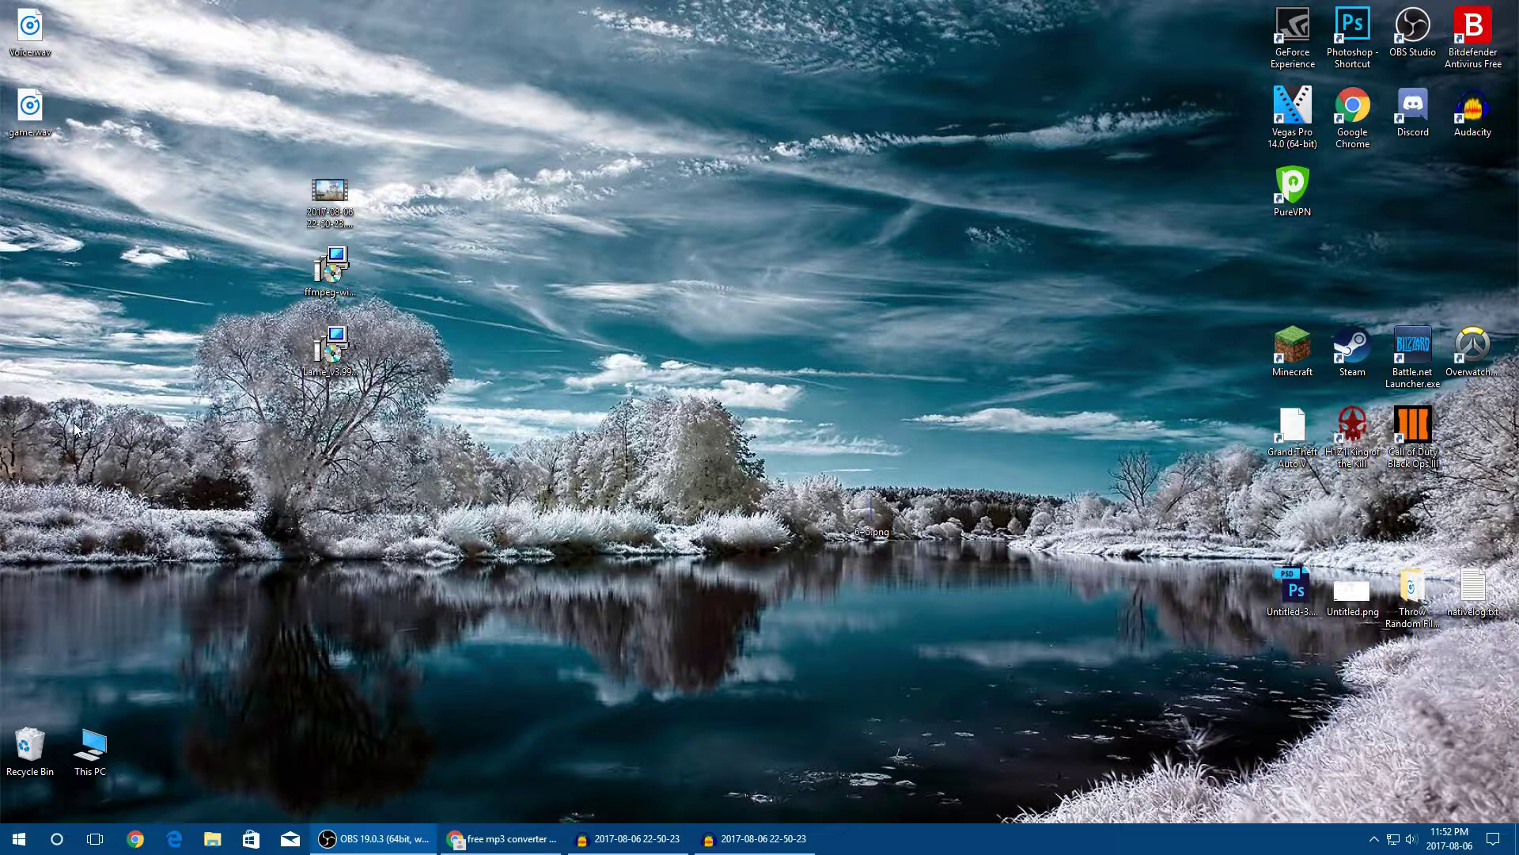
Open the Start menu to reach the installed programs list.
left_click(19, 839)
Launch HitFilm Express and start a new project with the 1080p Full HD @ 60 fps template.
left_click(93, 603)
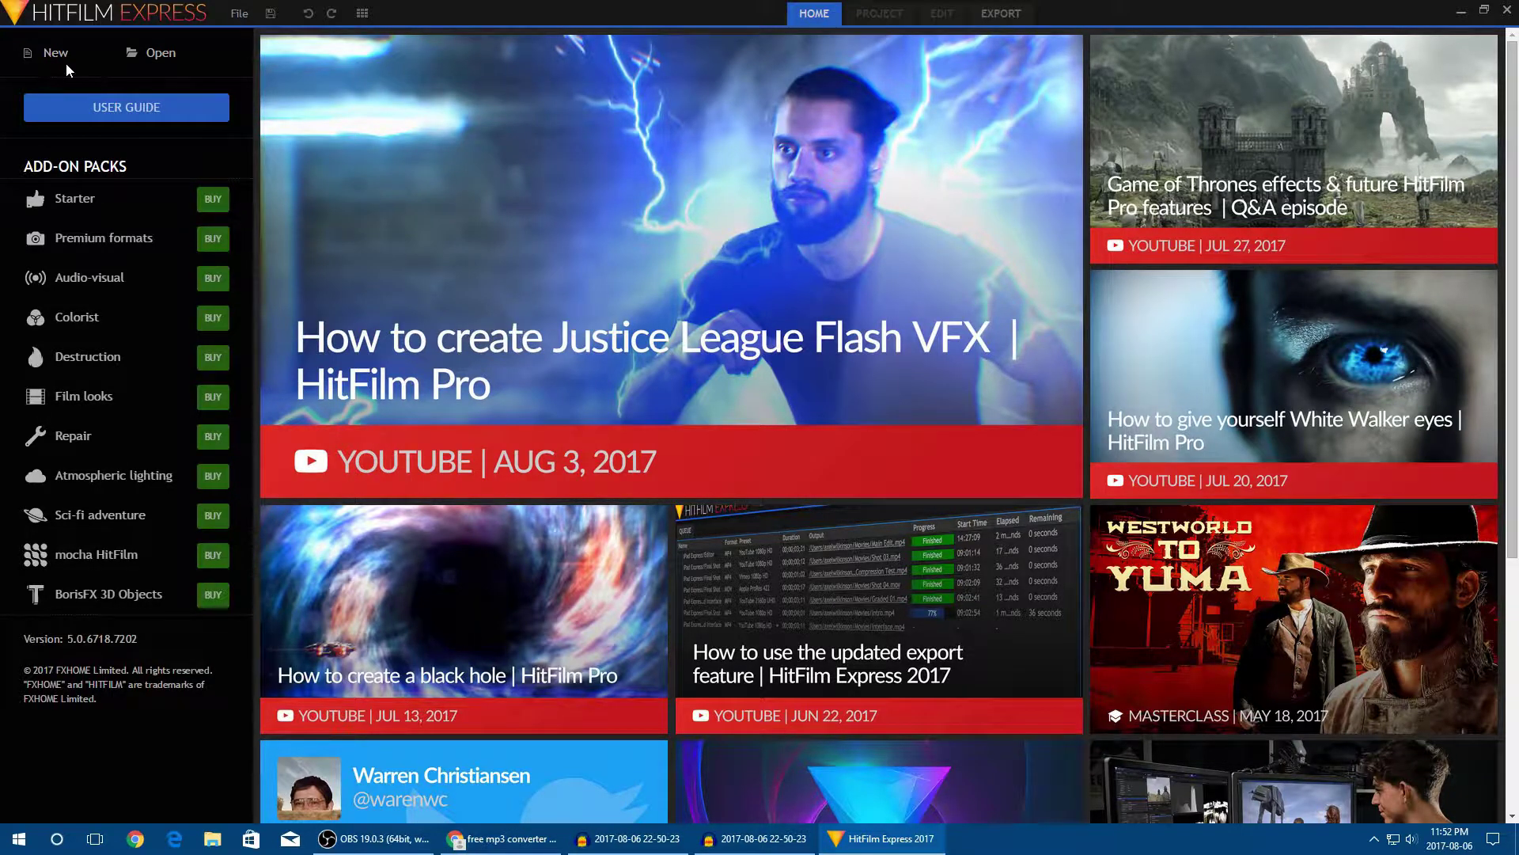
left_click(45, 58)
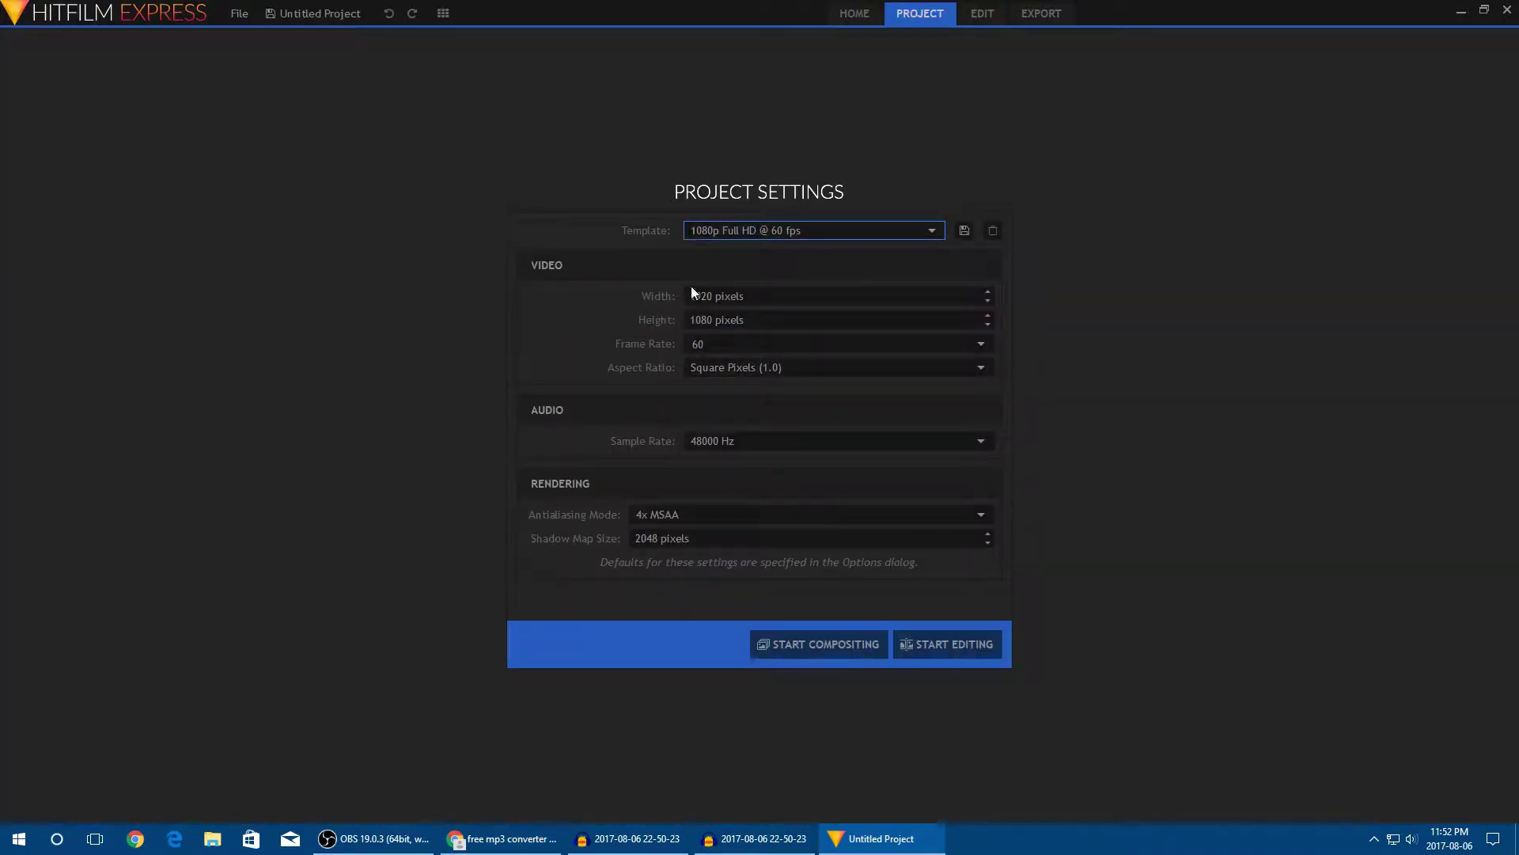
left_click(784, 230)
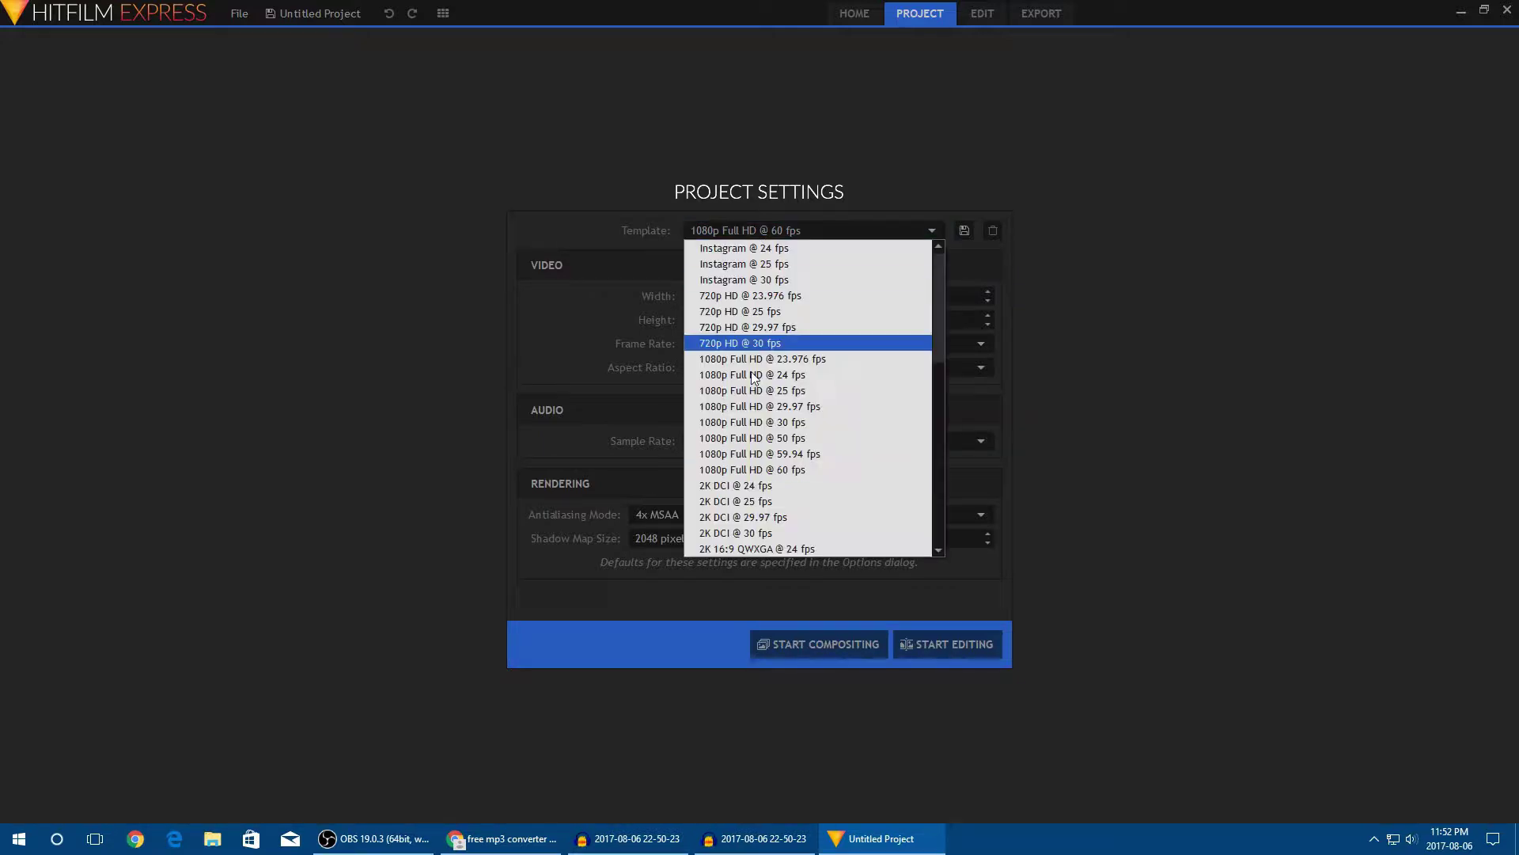
left_click(786, 234)
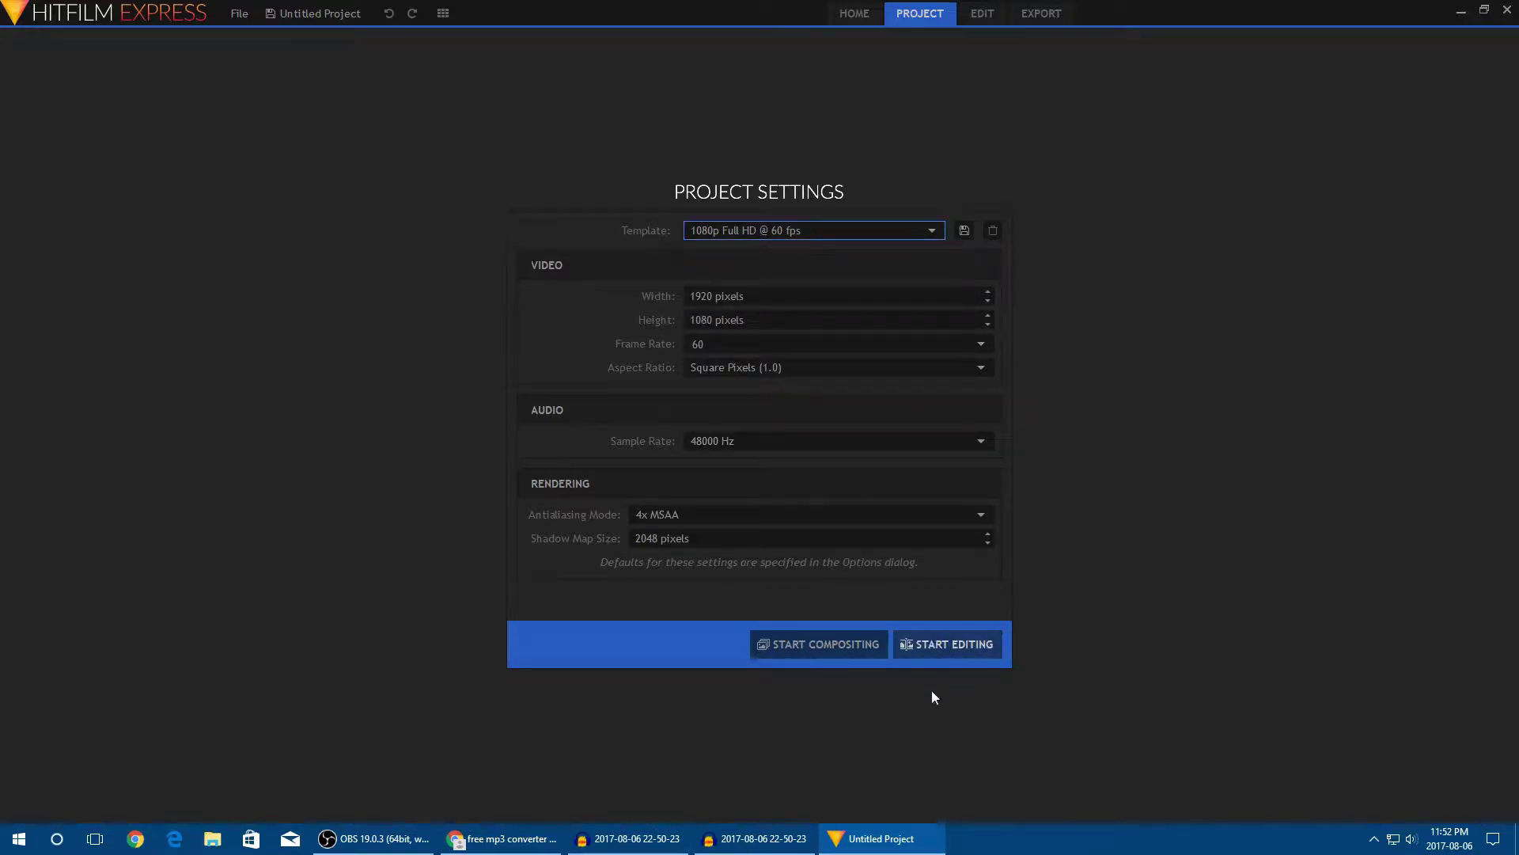
left_click(951, 639)
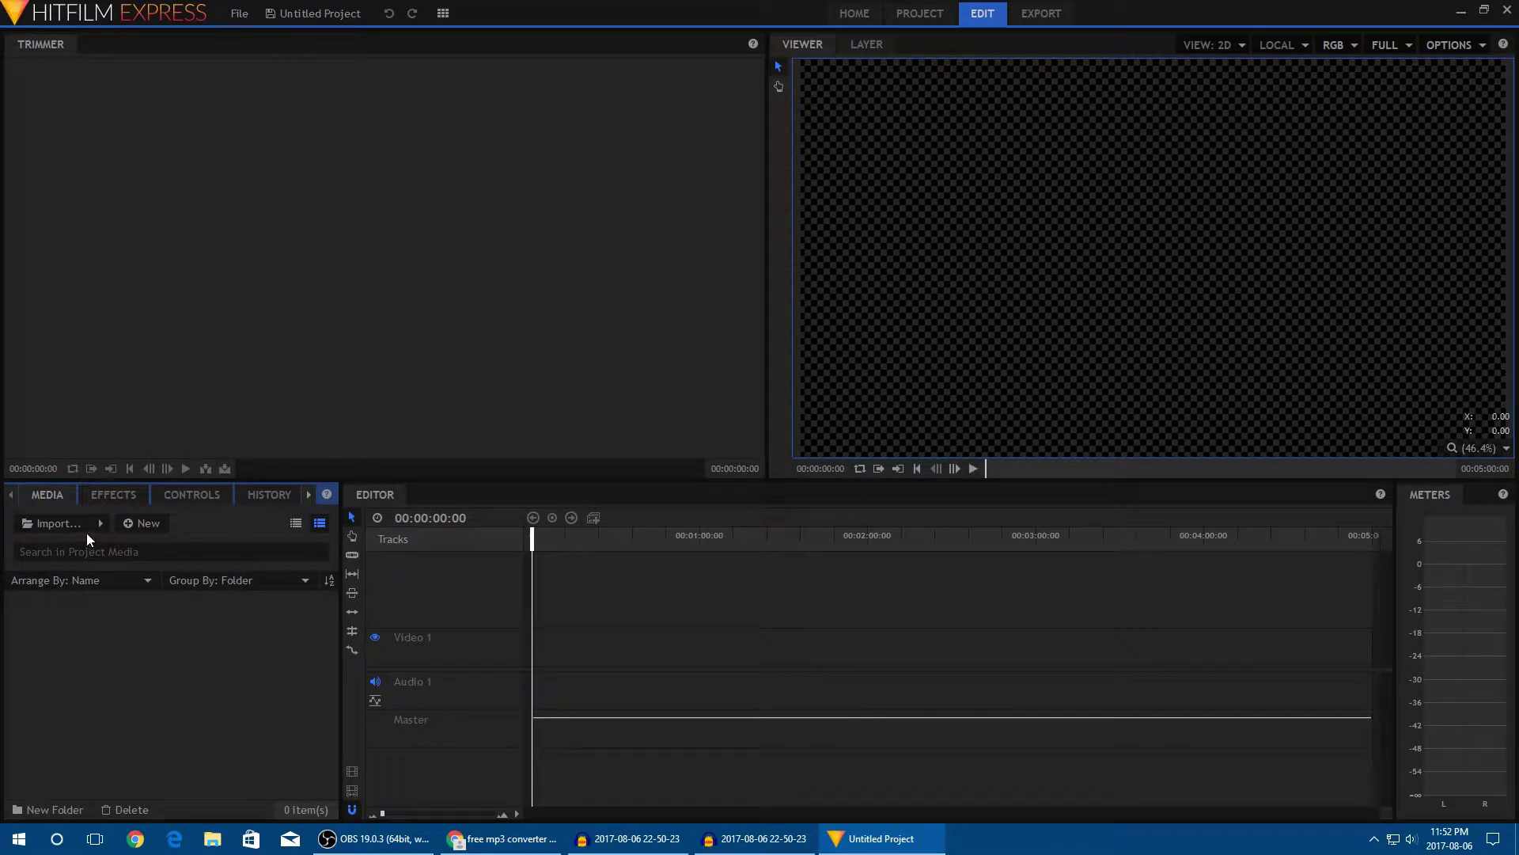
left_click(68, 525)
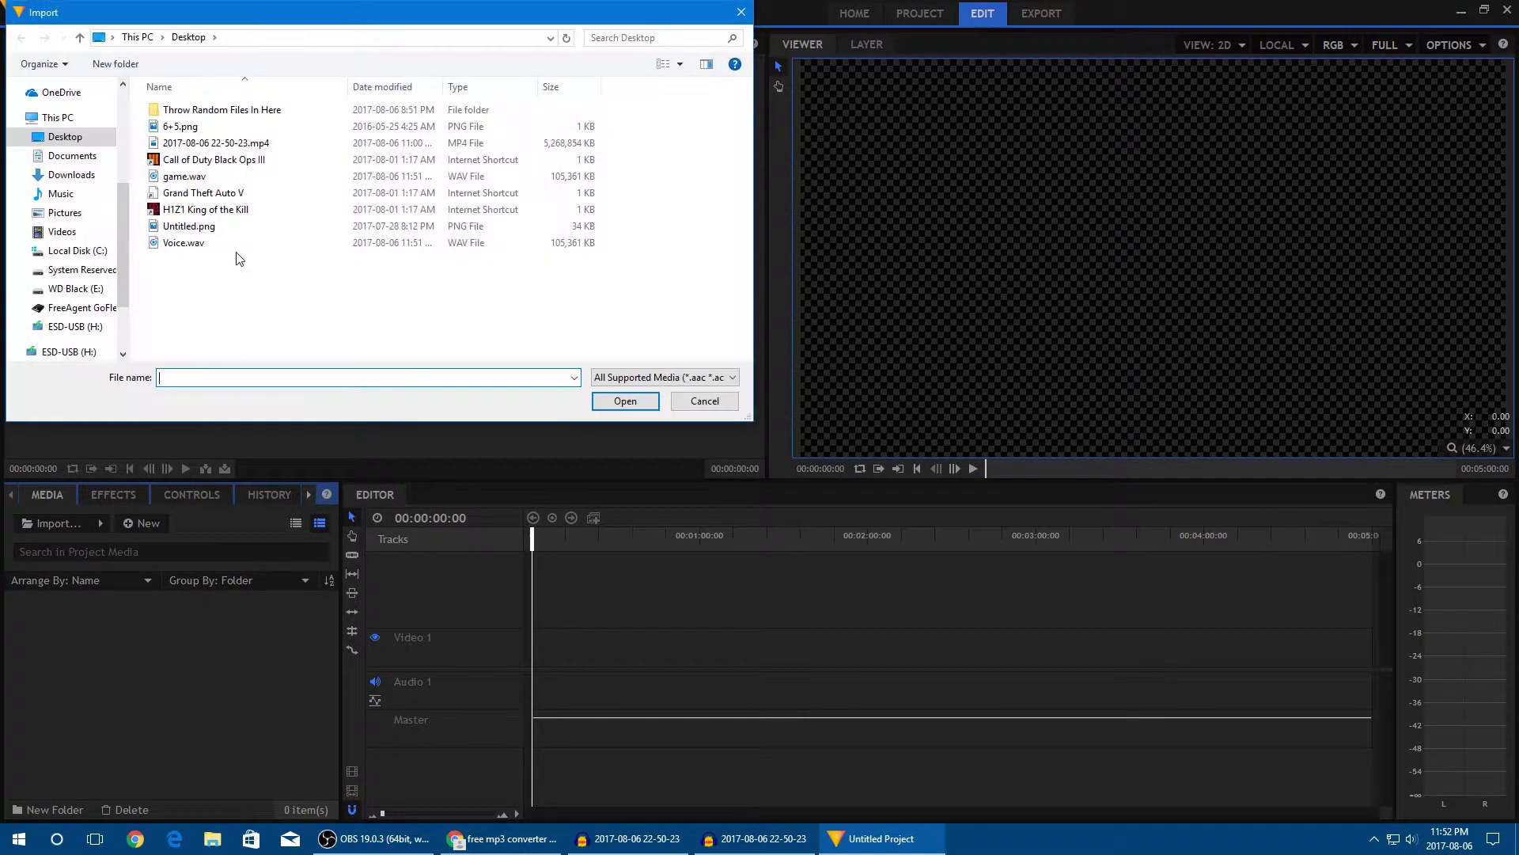
double_click(216, 143)
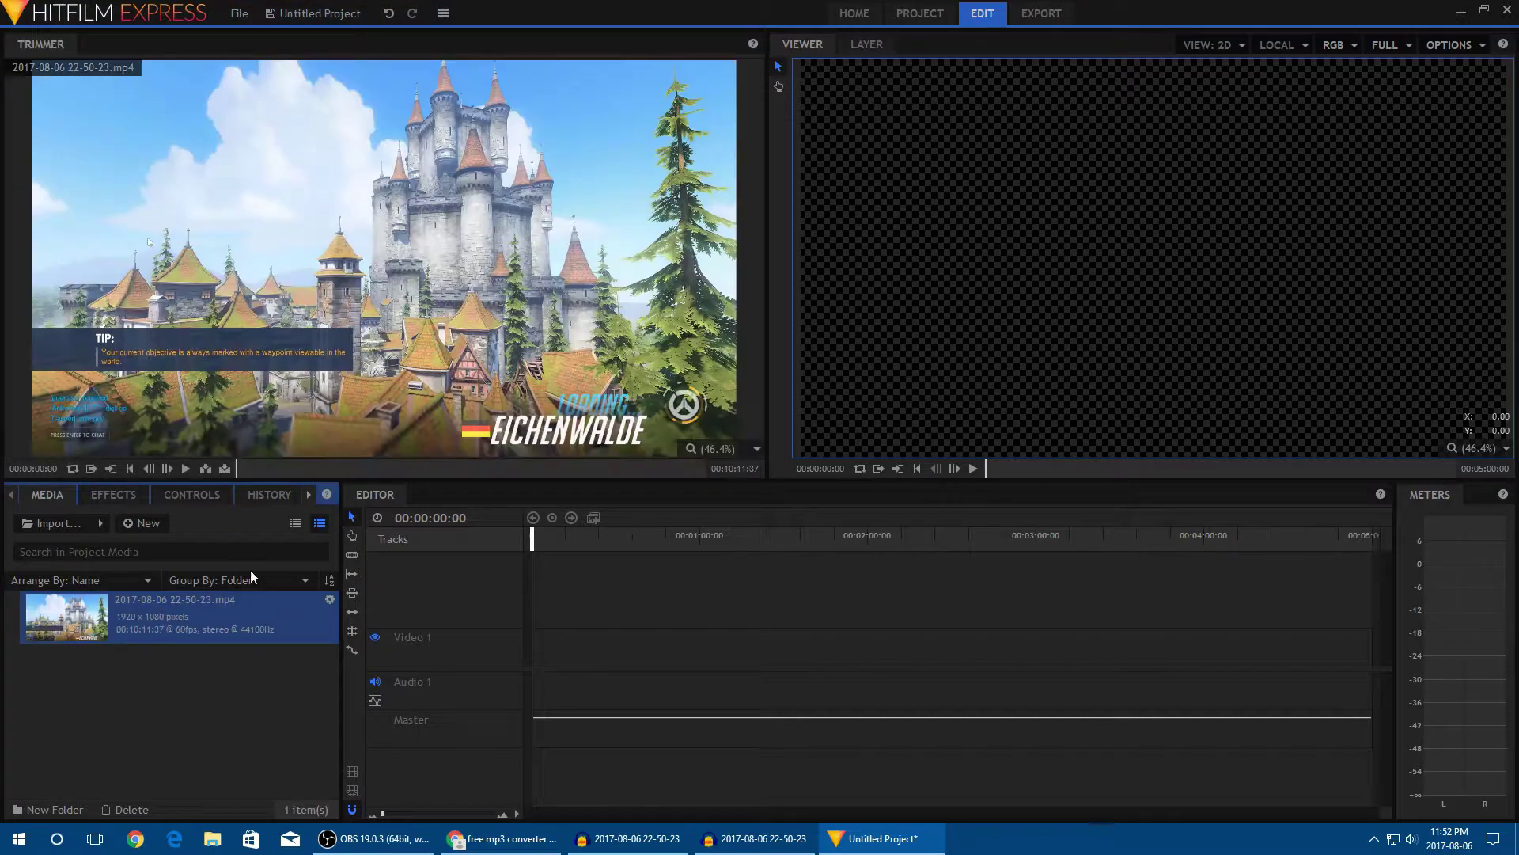
left_click_drag(113, 596, 570, 661)
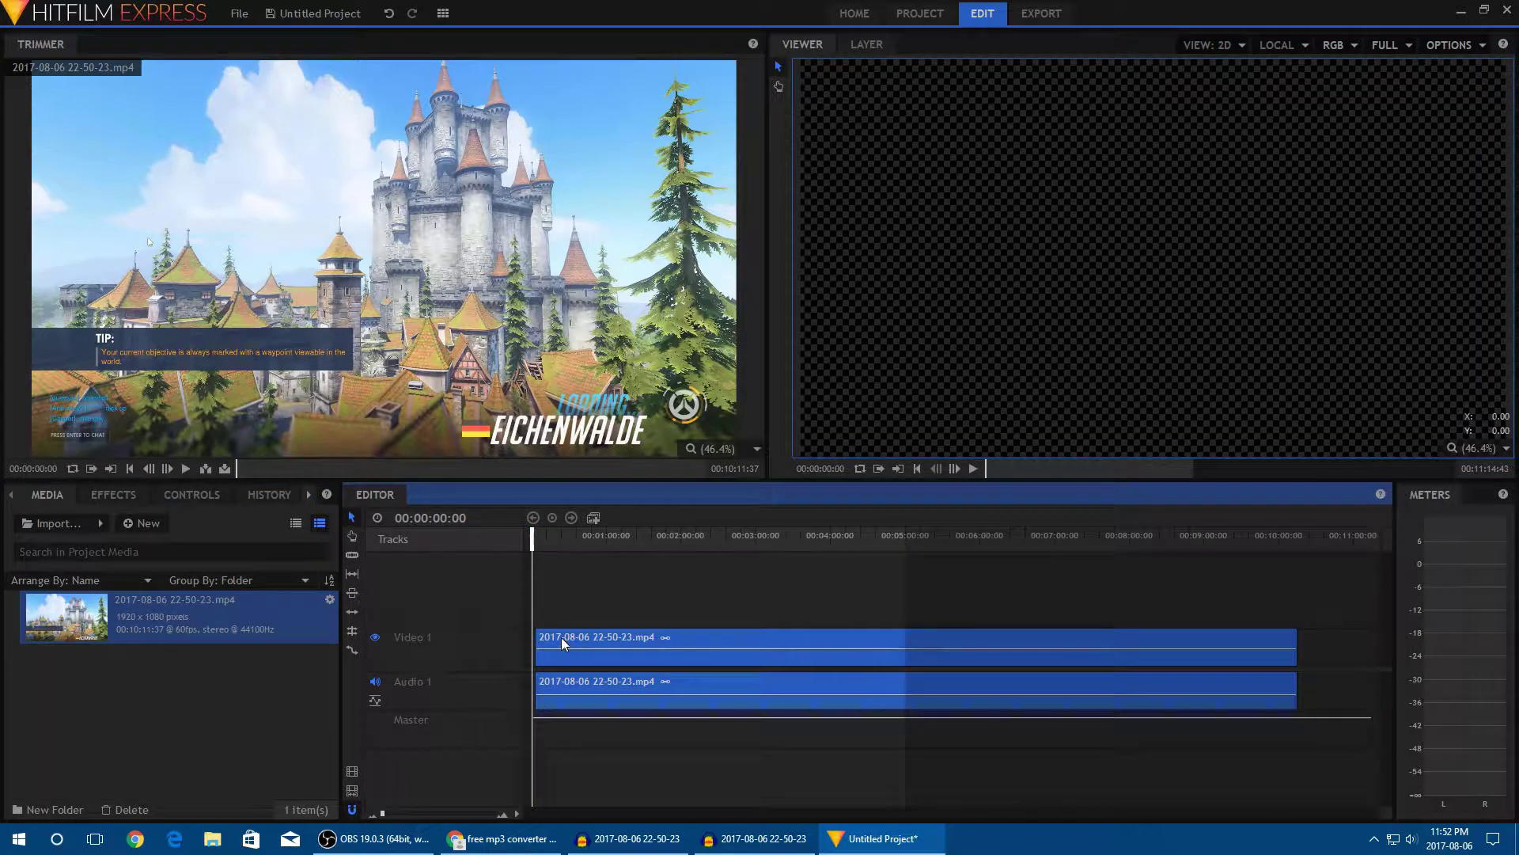
left_click(556, 644)
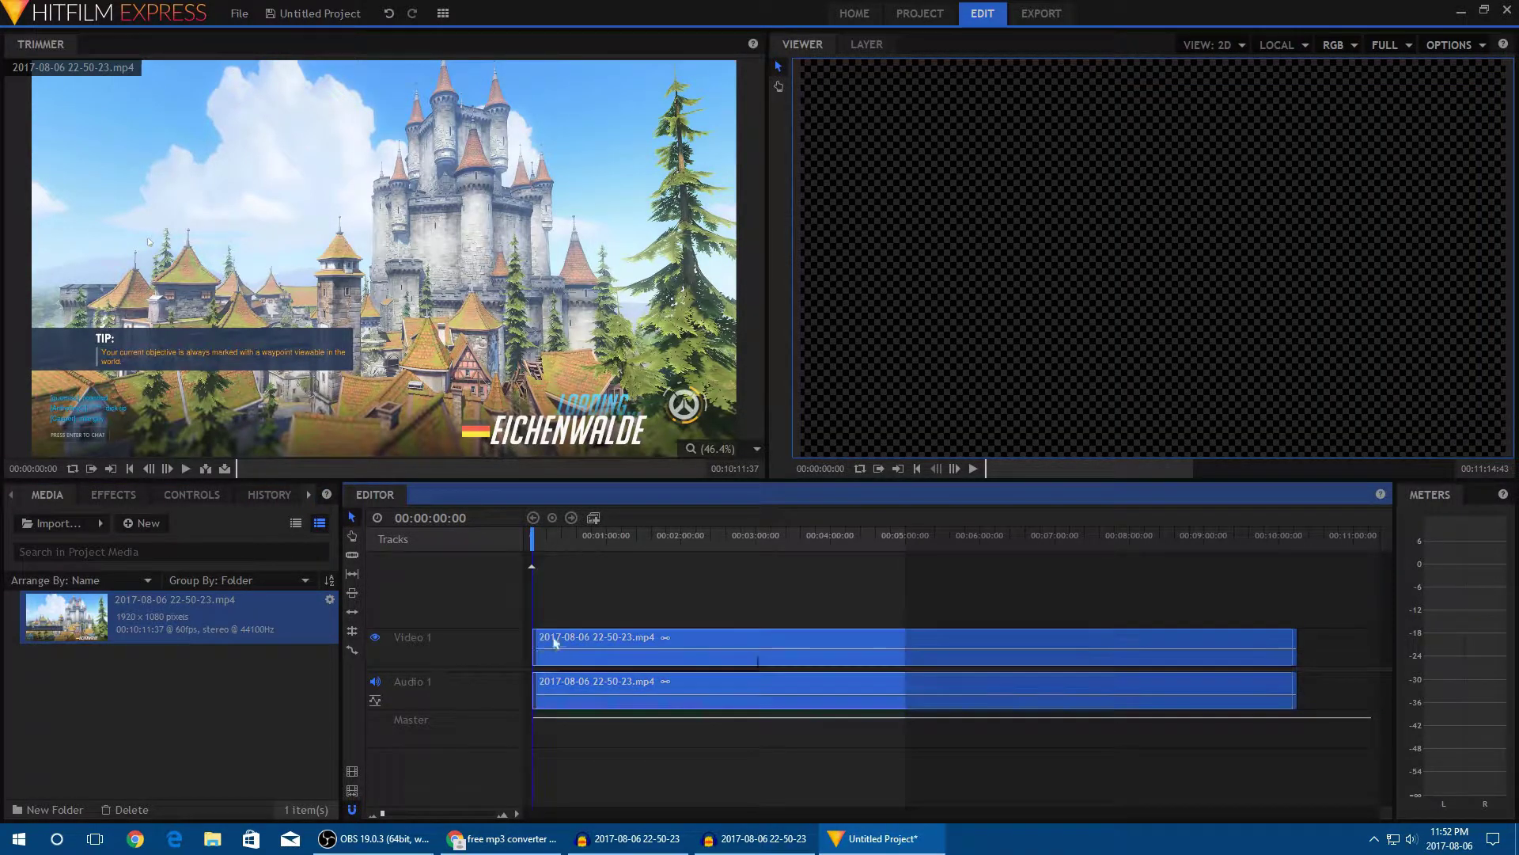
mouse_move(519, 644)
left_mouse_down()
mouse_move(582, 631)
mouse_move(573, 640)
left_mouse_up()
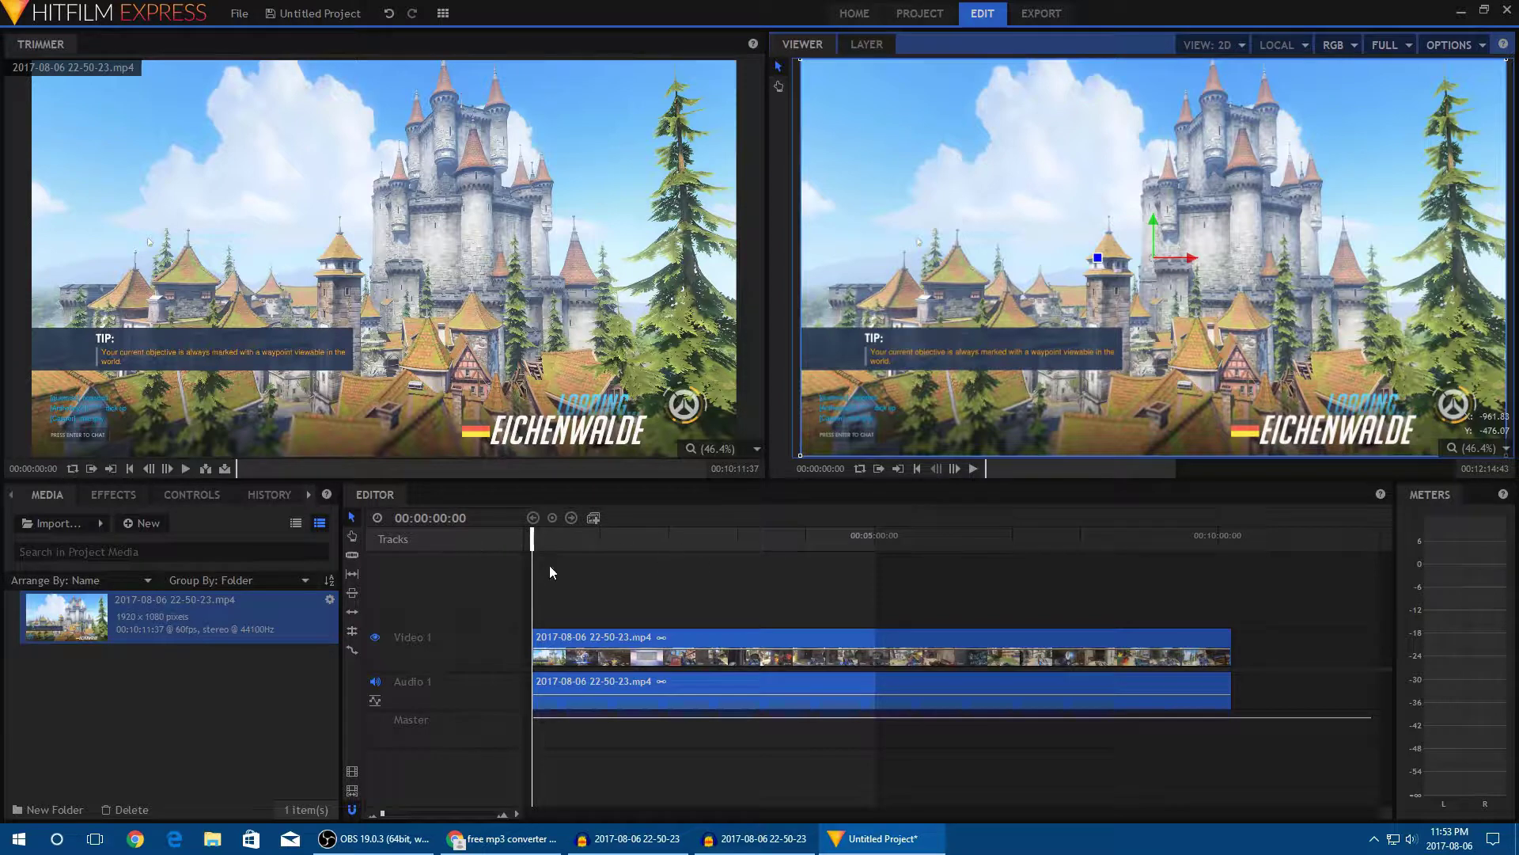
Preview the timeline from about 9 seconds in, then select the original audio clip on Audio 1.
left_click_drag(532, 538, 542, 538)
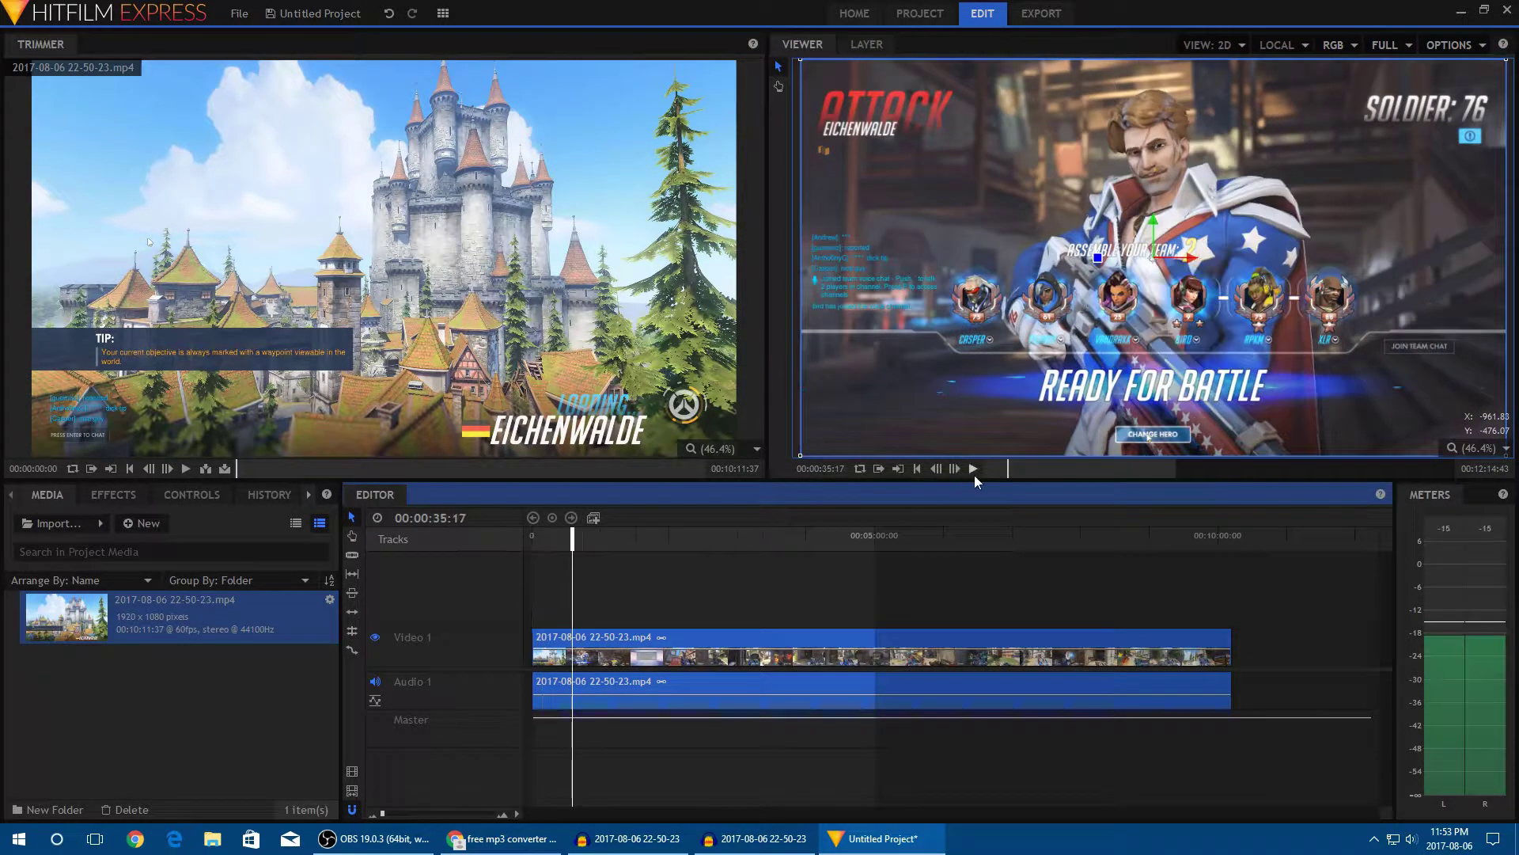
left_click(974, 468)
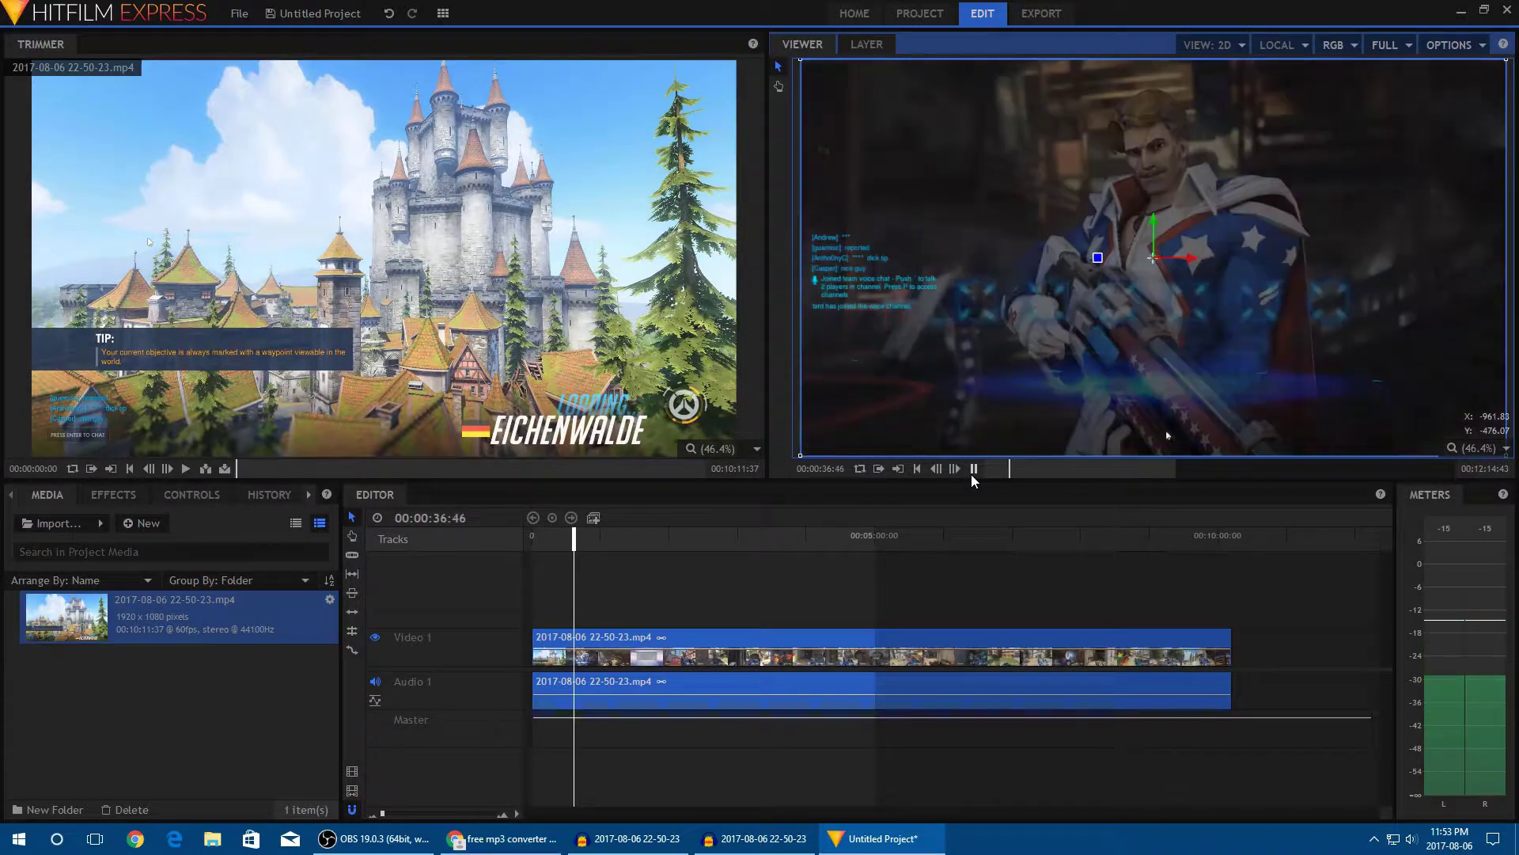
left_click(972, 470)
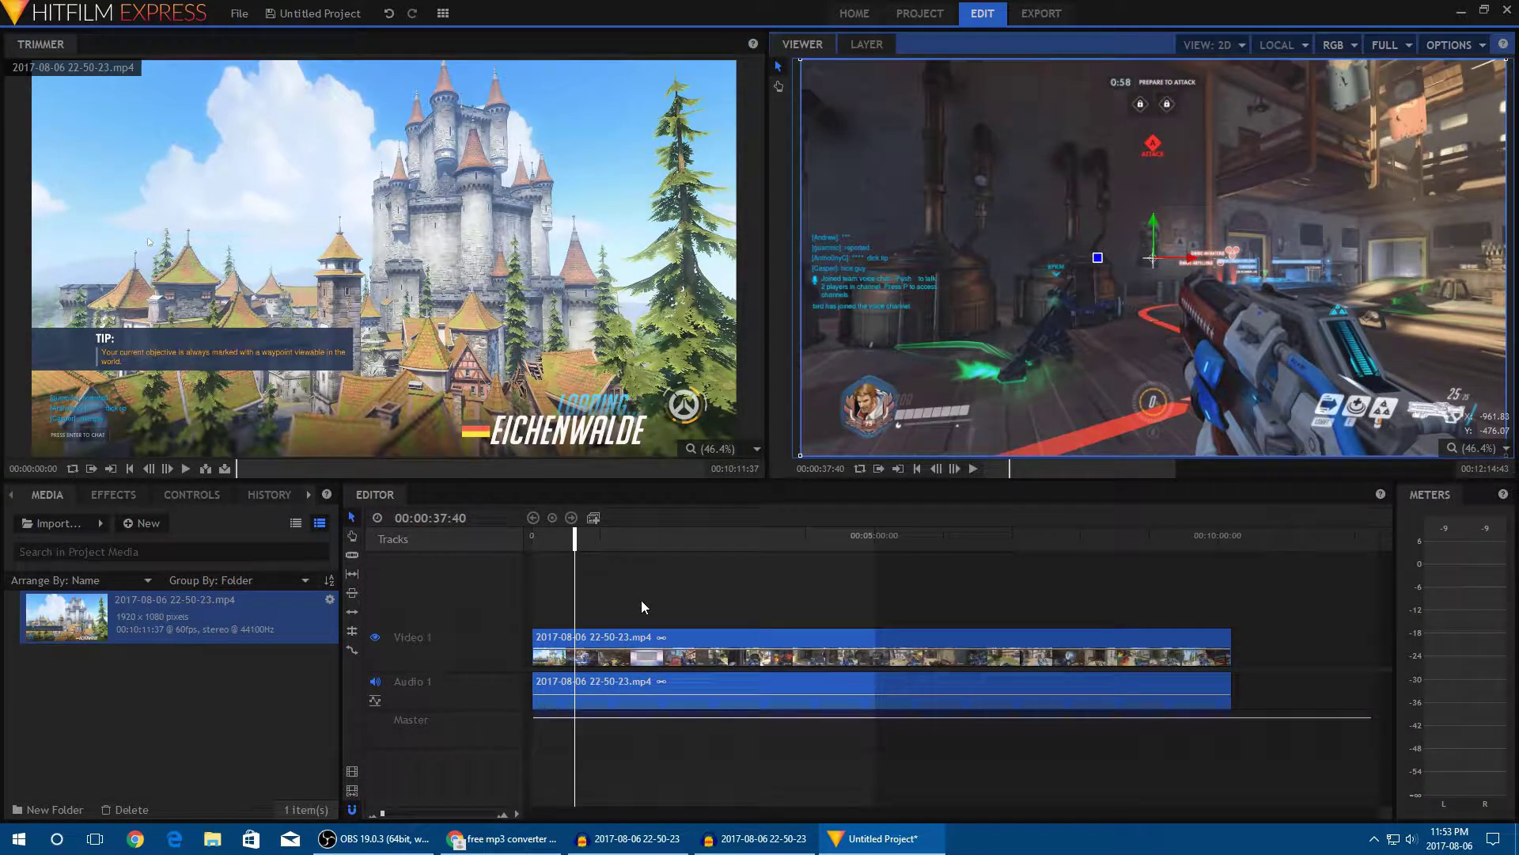
left_click(290, 737)
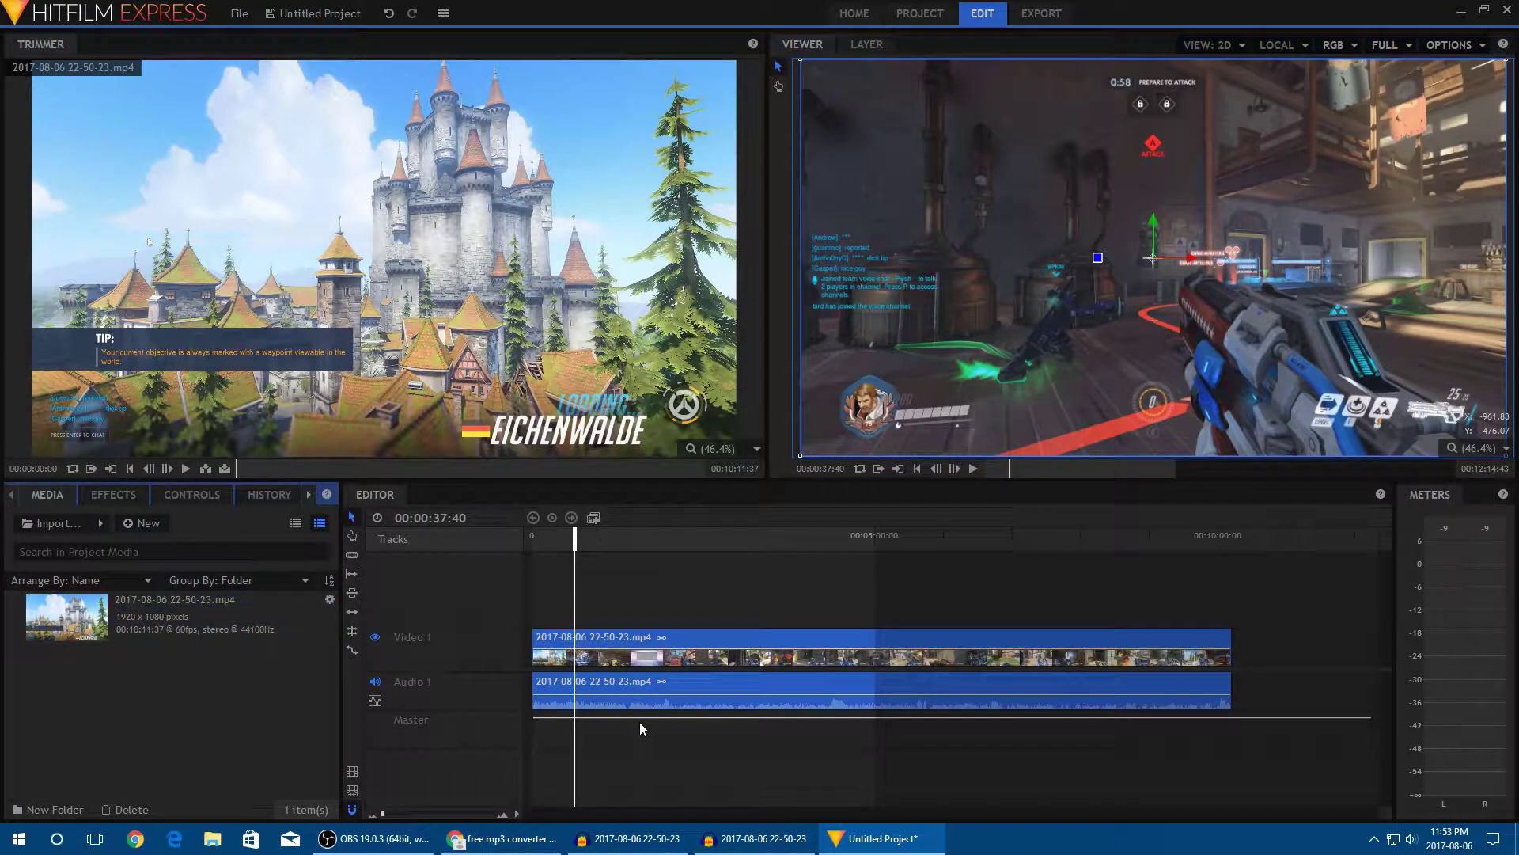
left_click(576, 681)
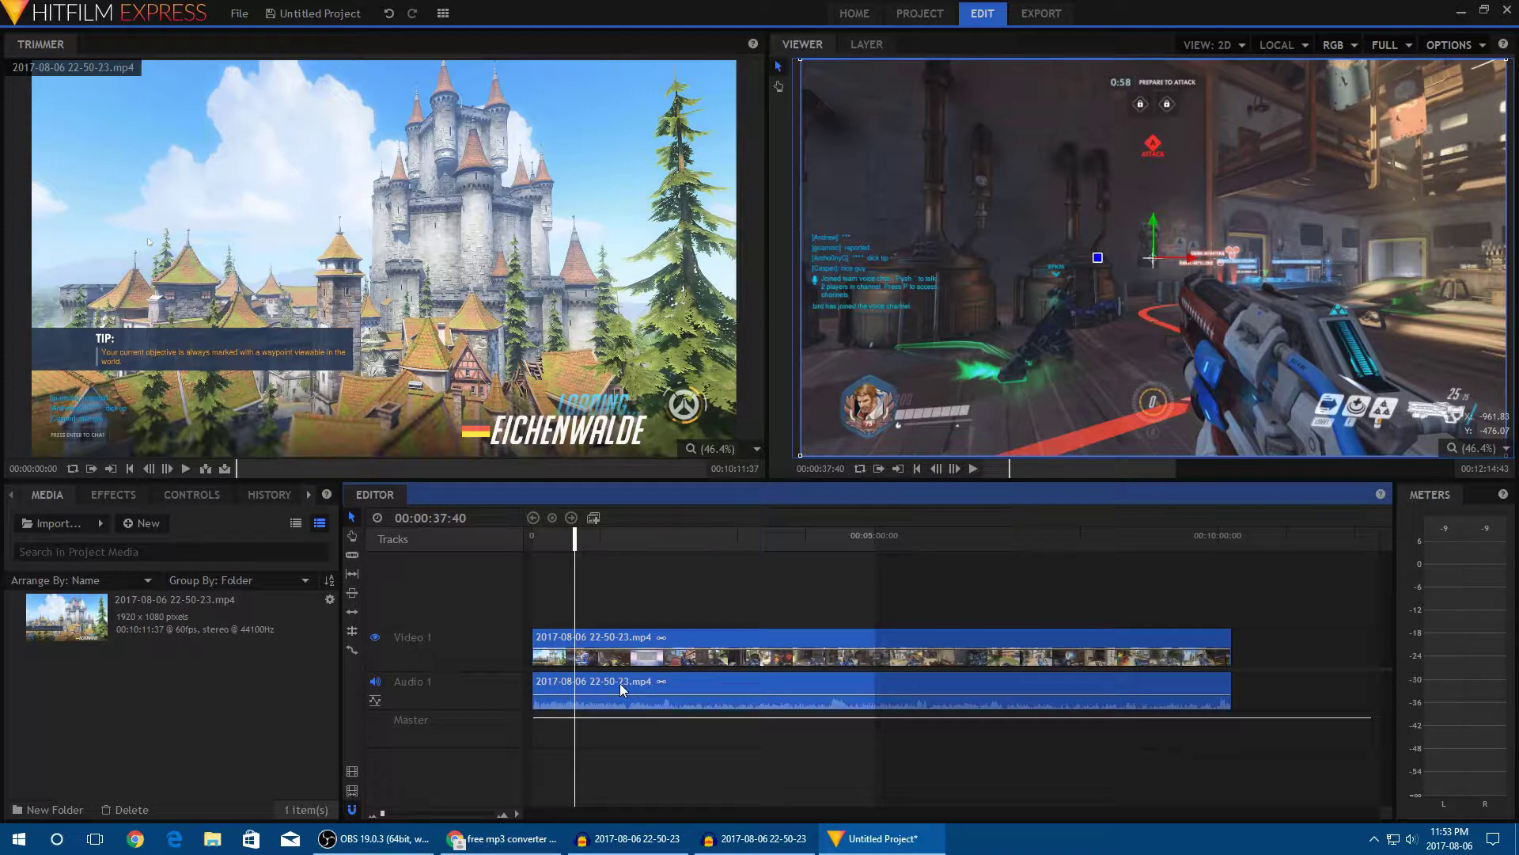
Unlink the gameplay video from its original audio and delete that audio clip.
right_click(607, 659)
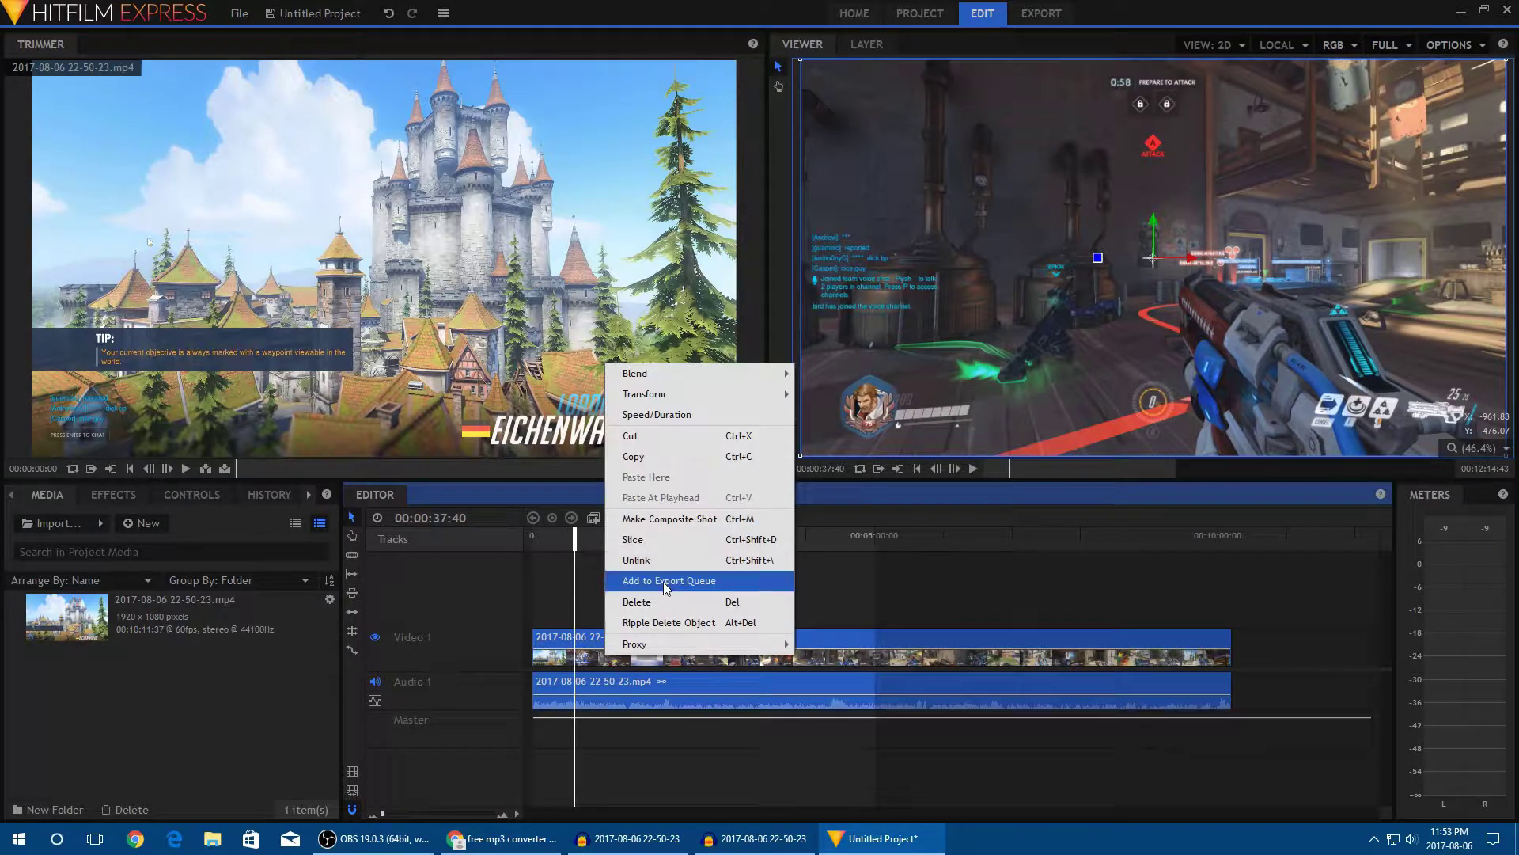
left_click(654, 559)
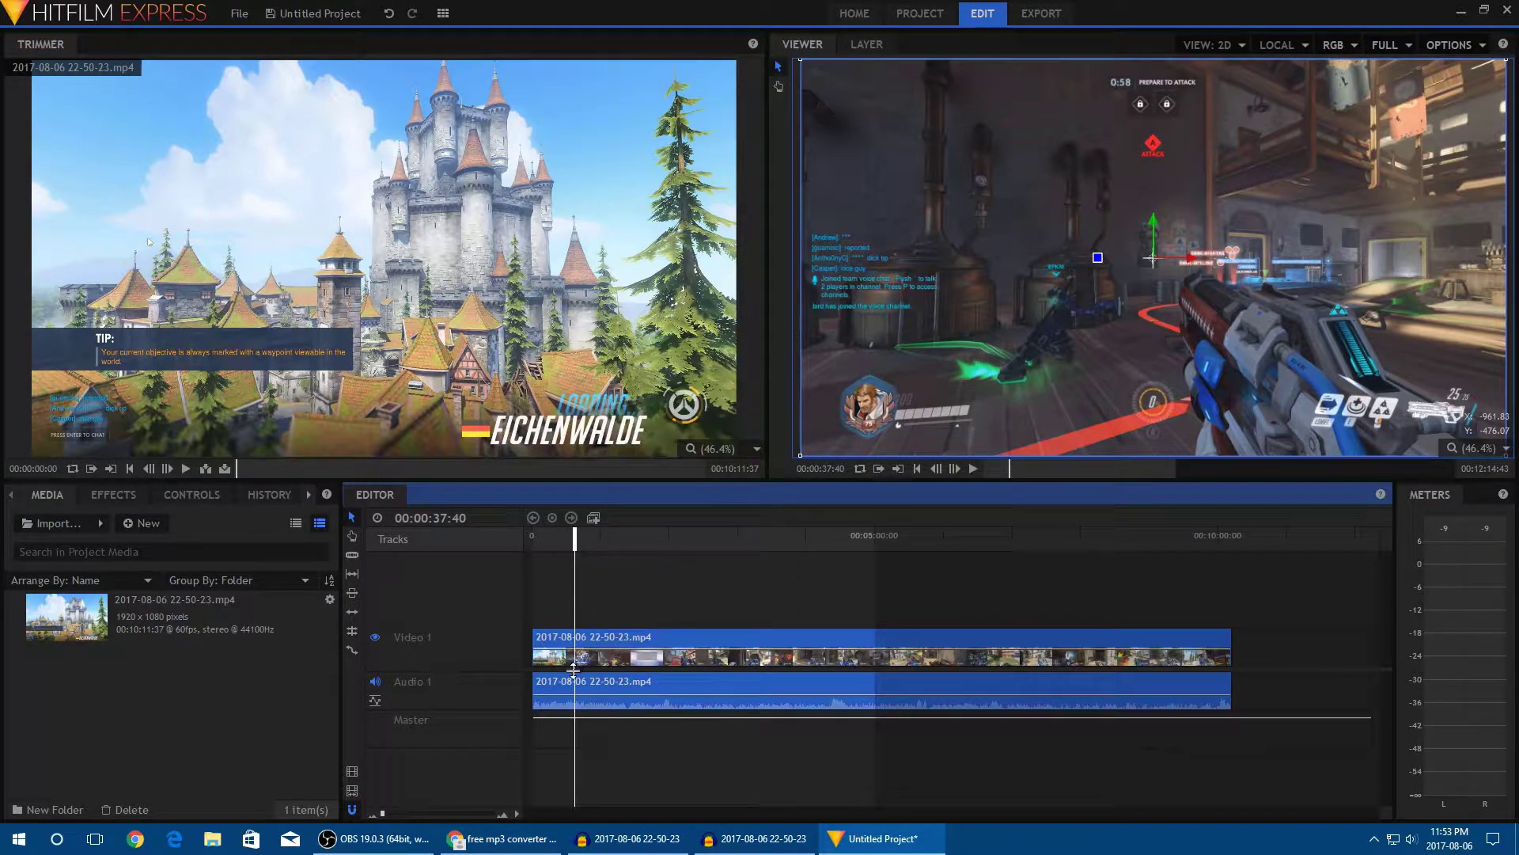
left_click(552, 685)
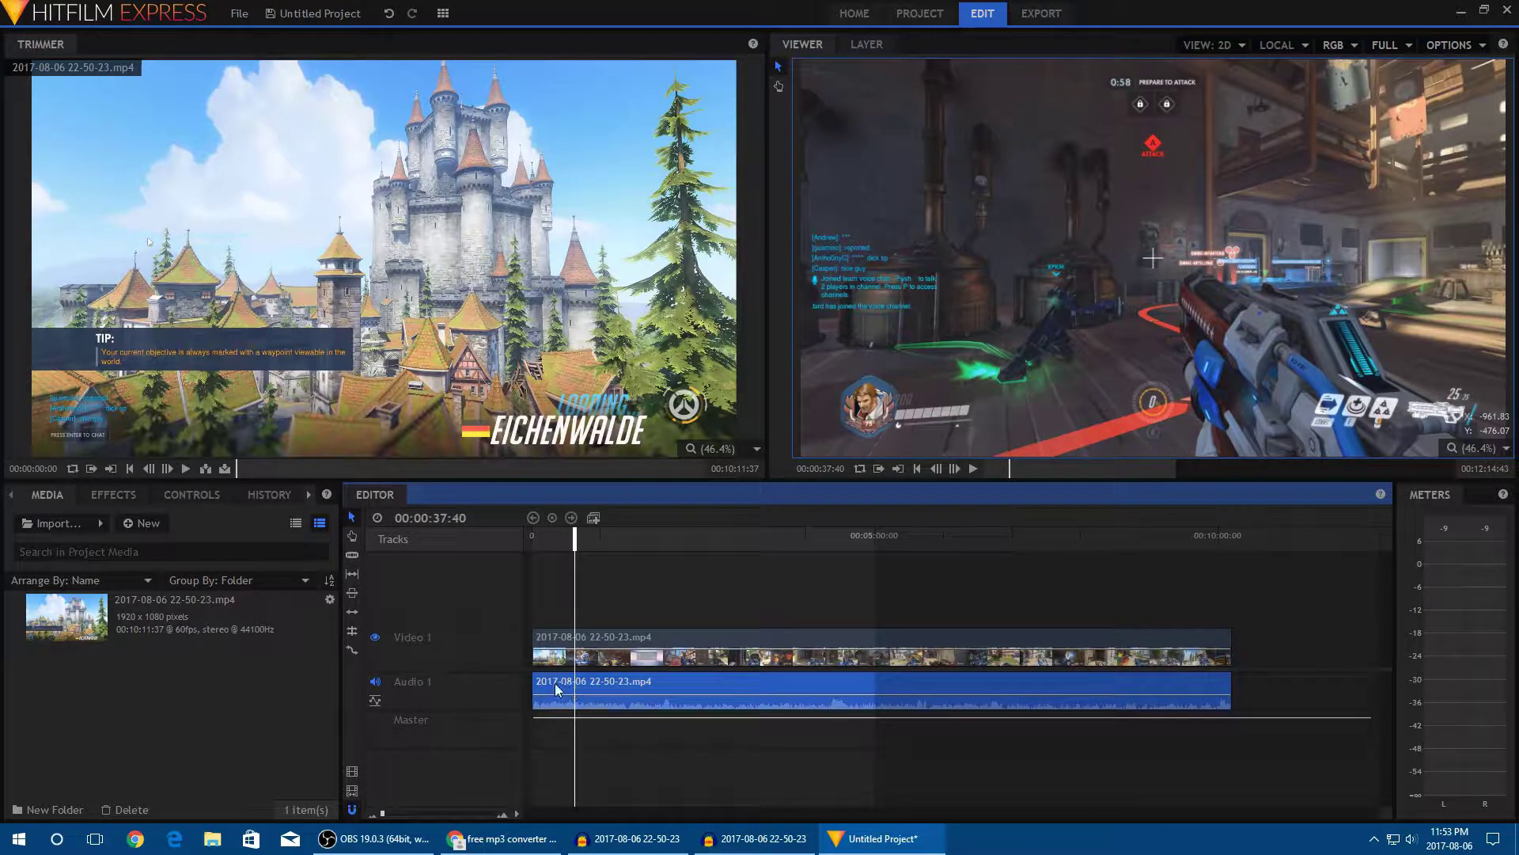
right_click(555, 684)
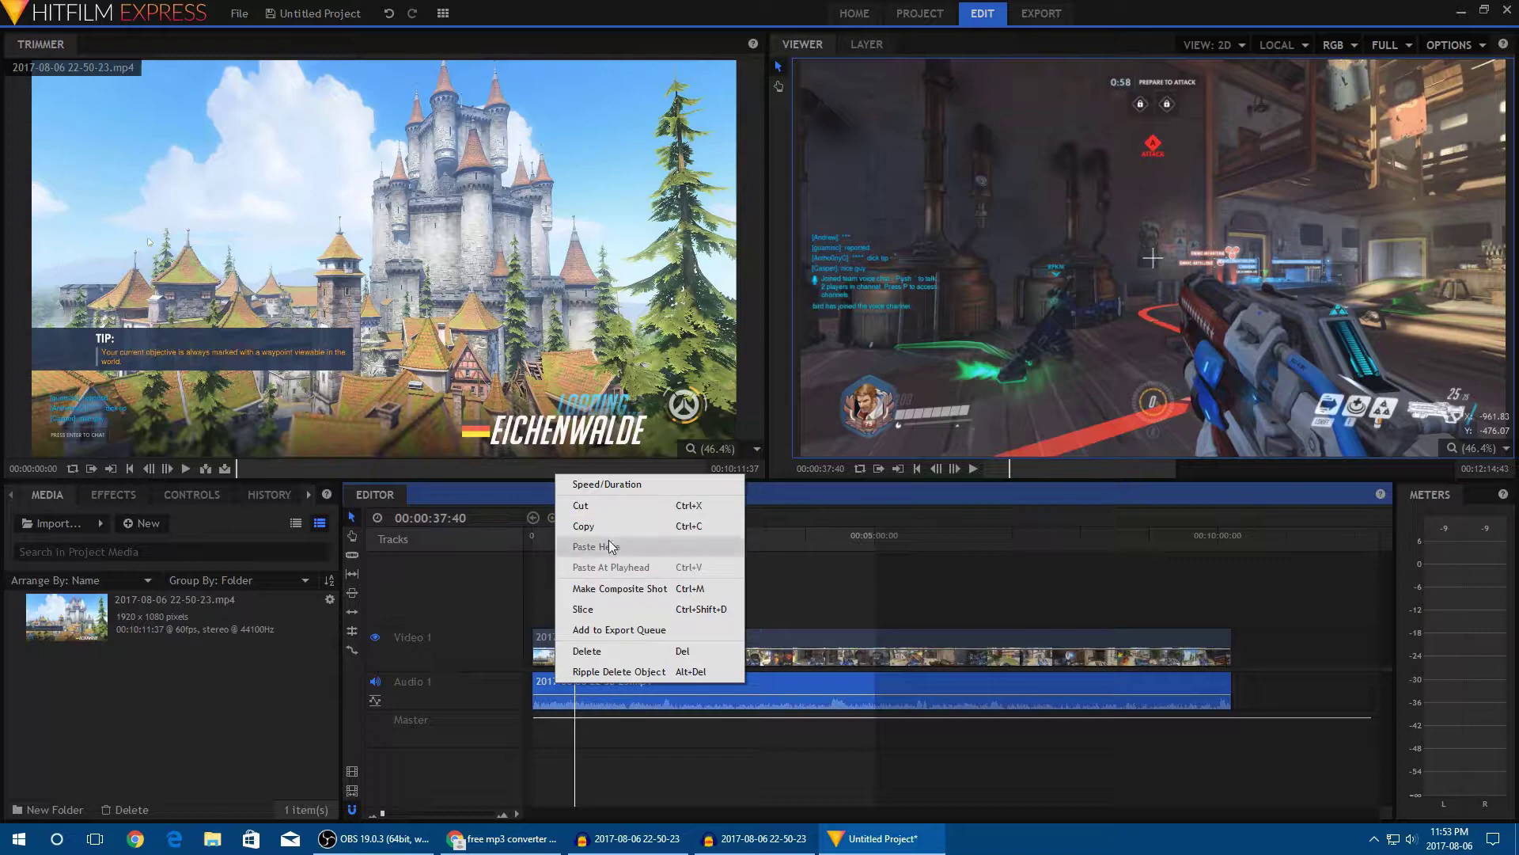
left_click(609, 651)
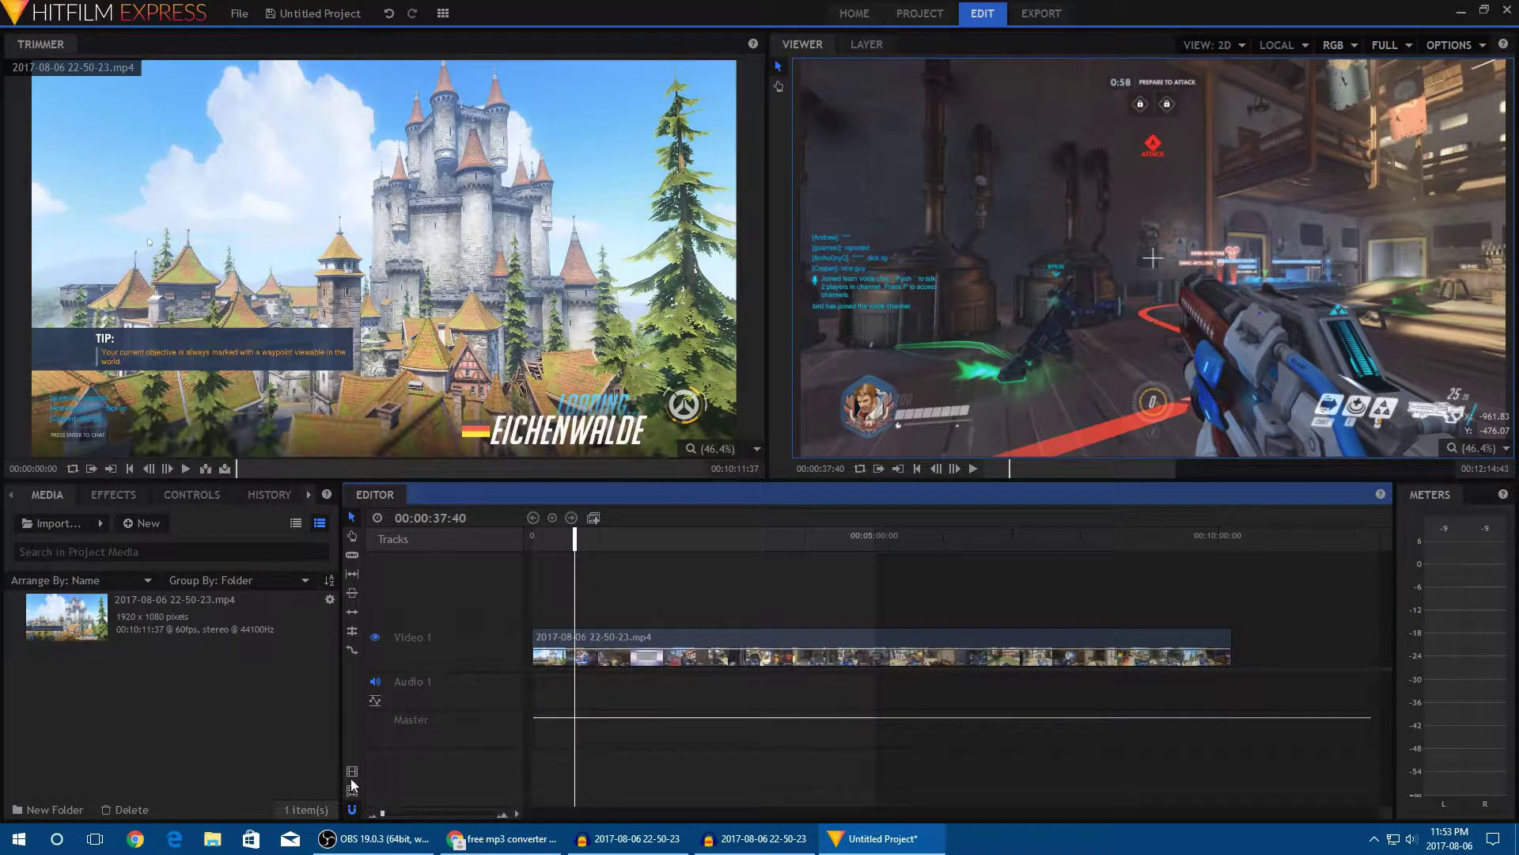
left_click(59, 526)
Import game.wav and Voice.wav from the Desktop into the project media.
left_click(216, 244)
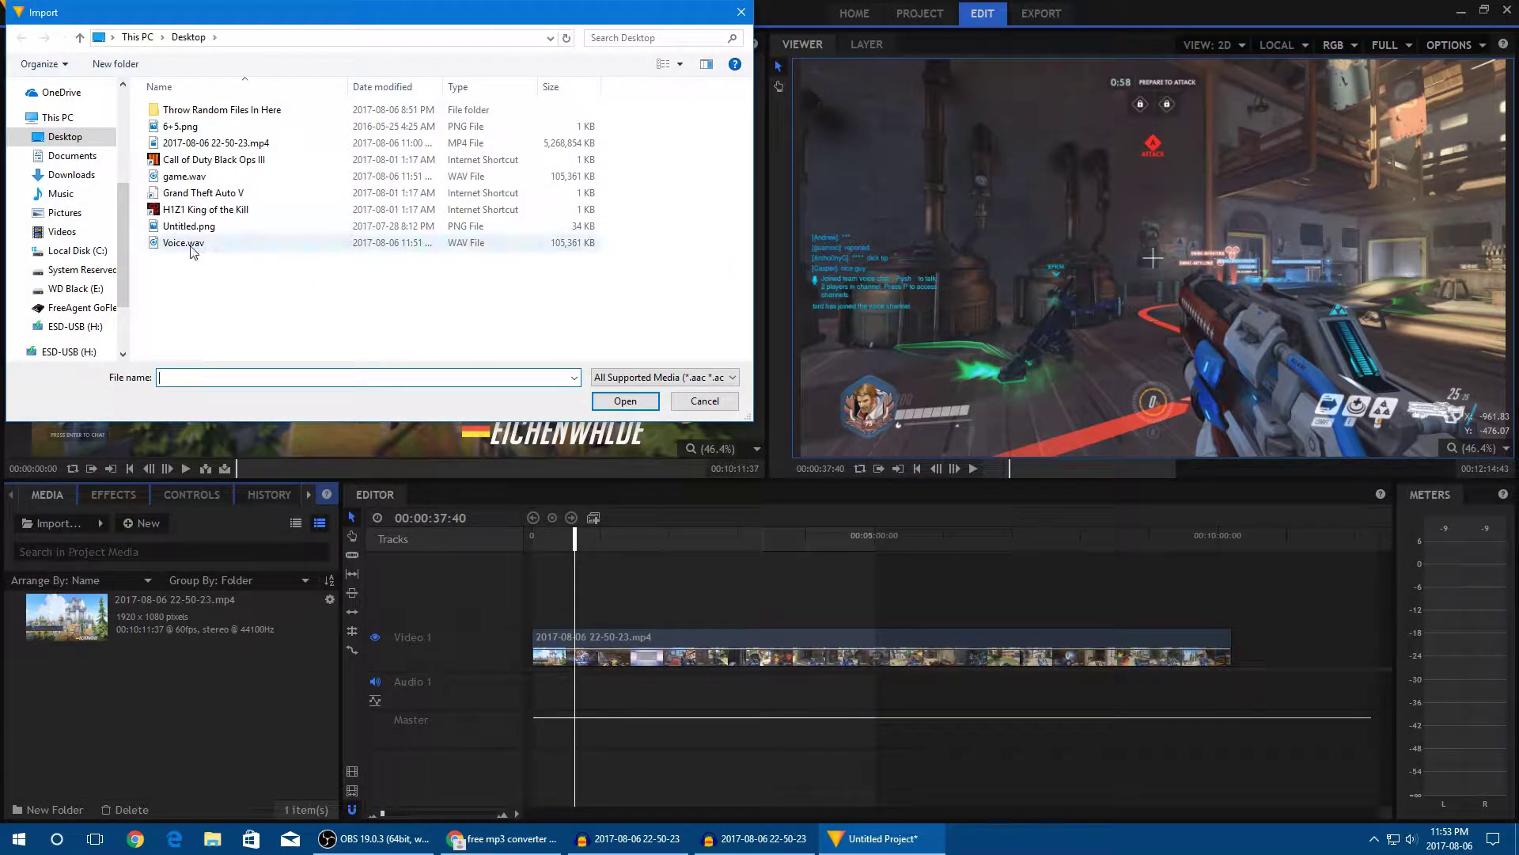
left_click(190, 176, "ctrl")
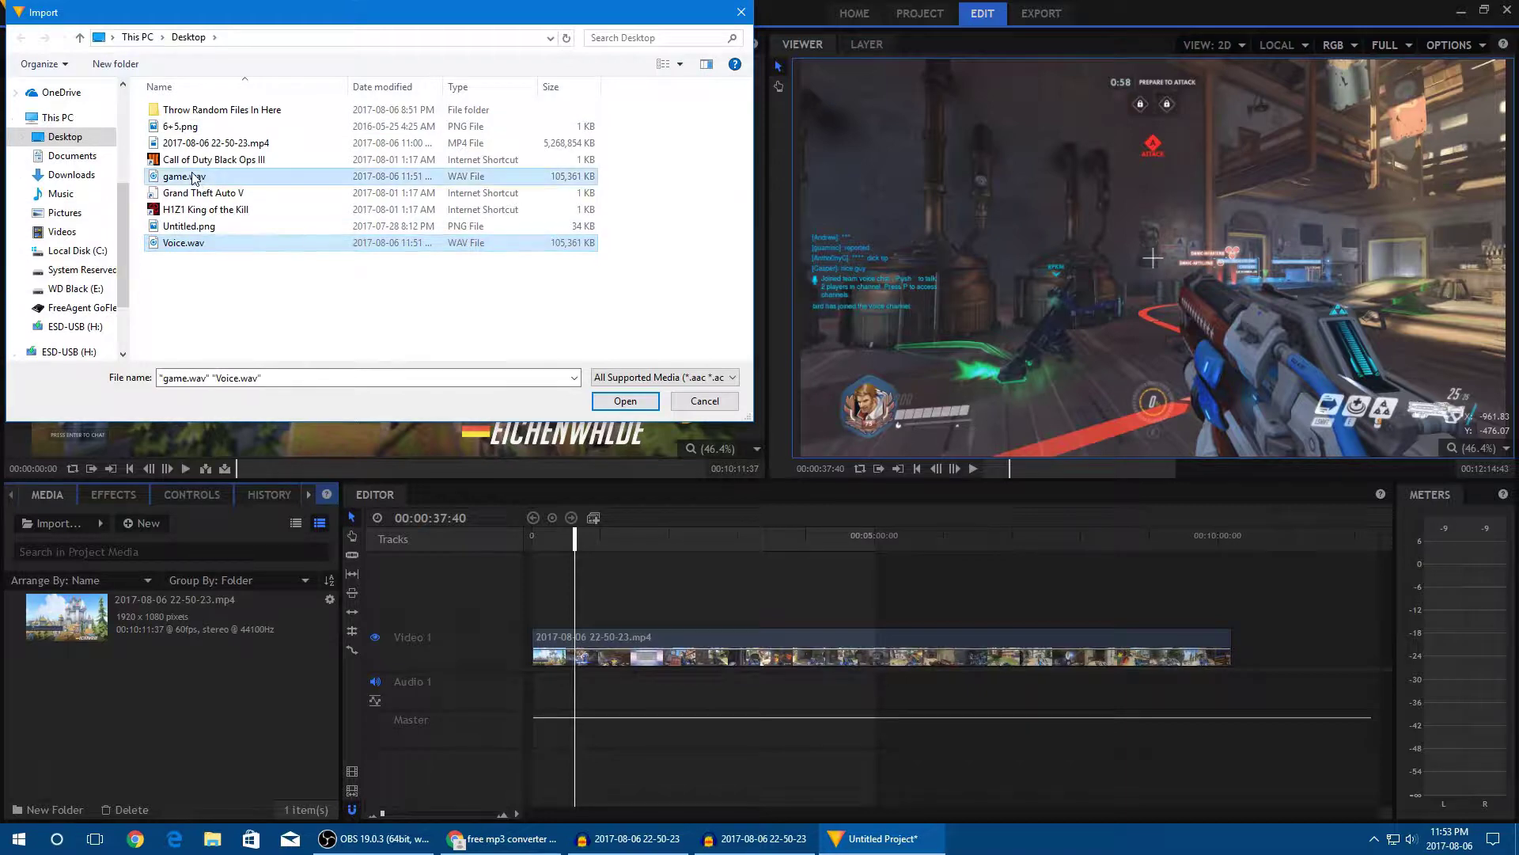
left_click(604, 401)
left_click(316, 662)
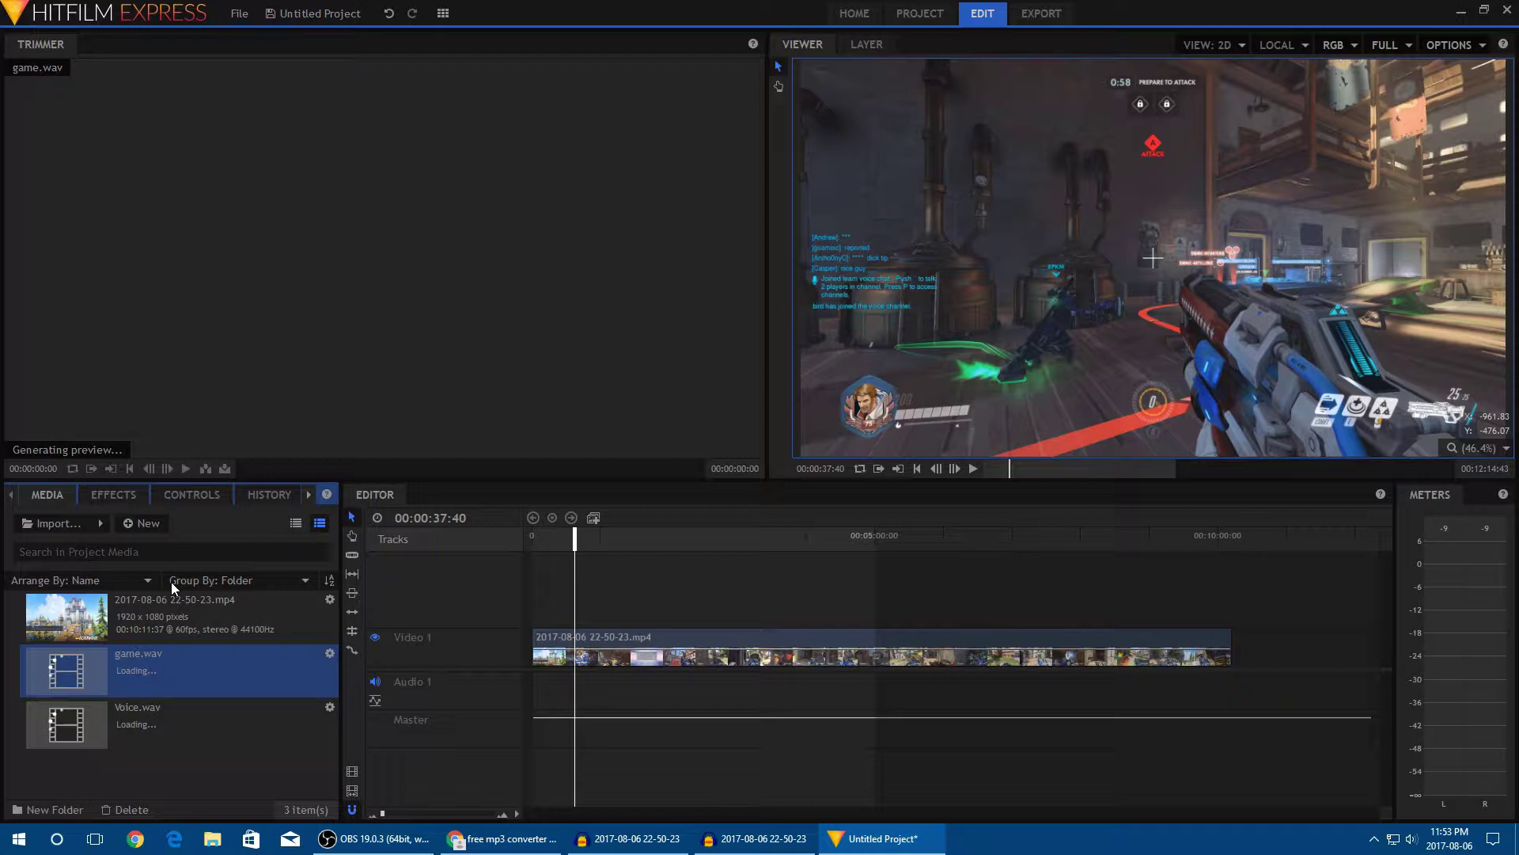
Place game.wav on the Audio 1 track beneath the gameplay video.
left_click_drag(139, 672, 533, 687)
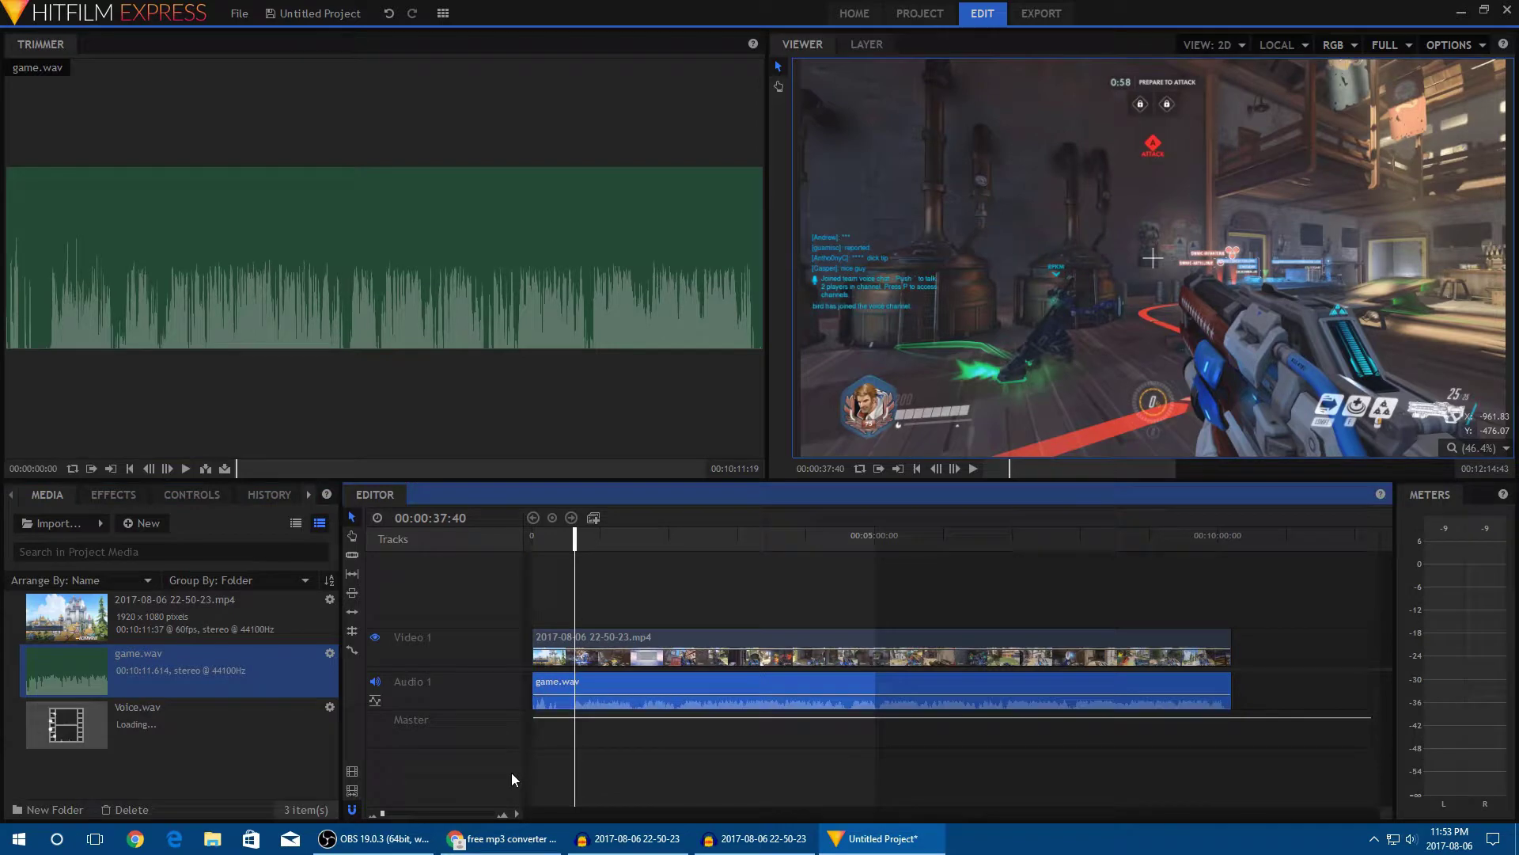
left_click(603, 649)
left_click(560, 687)
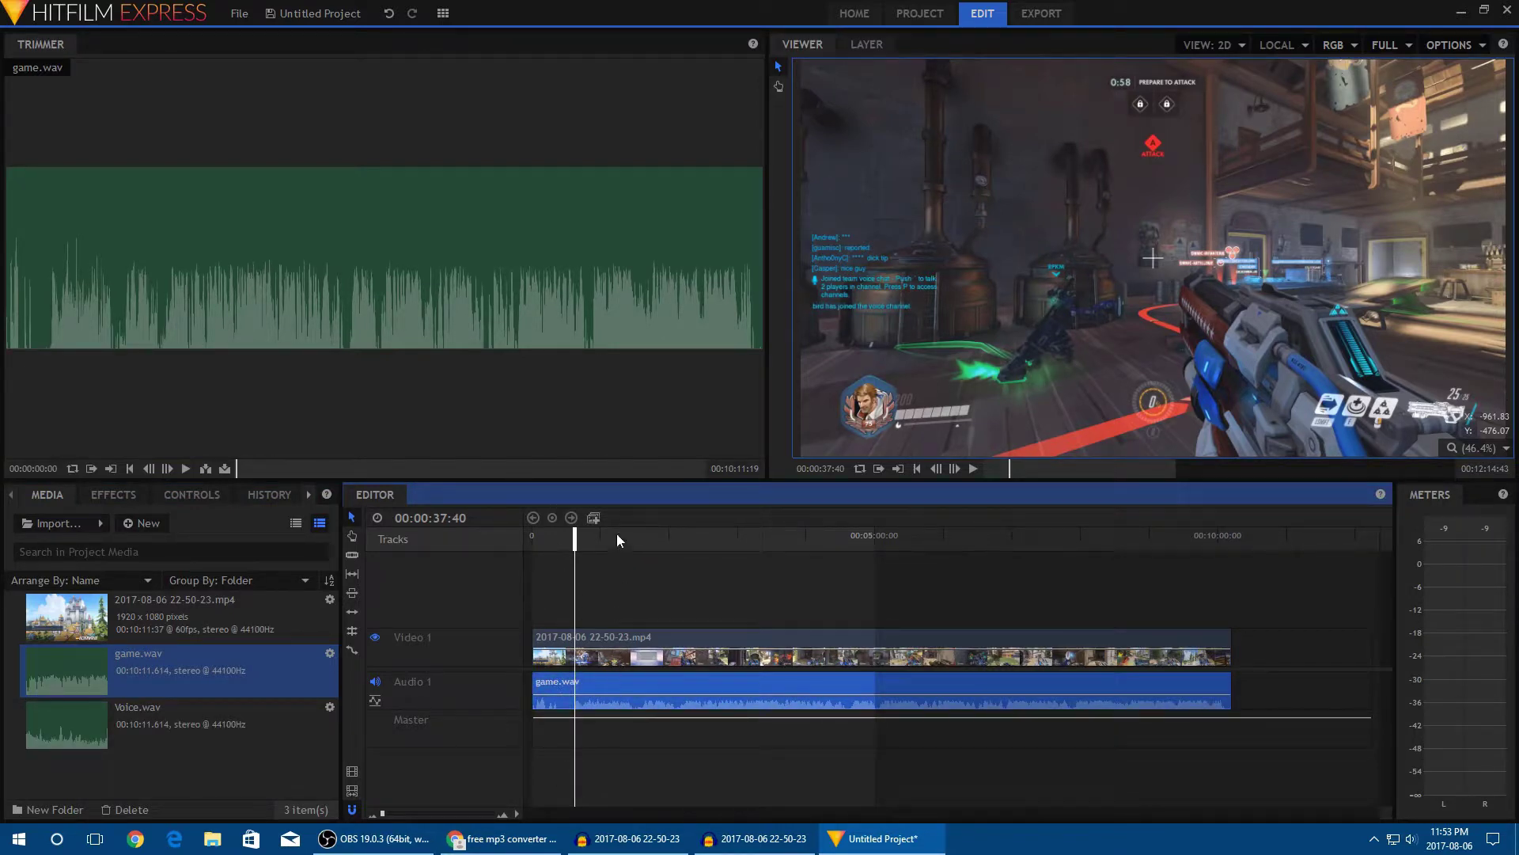
left_click(632, 648)
left_click(628, 687)
left_click(614, 650)
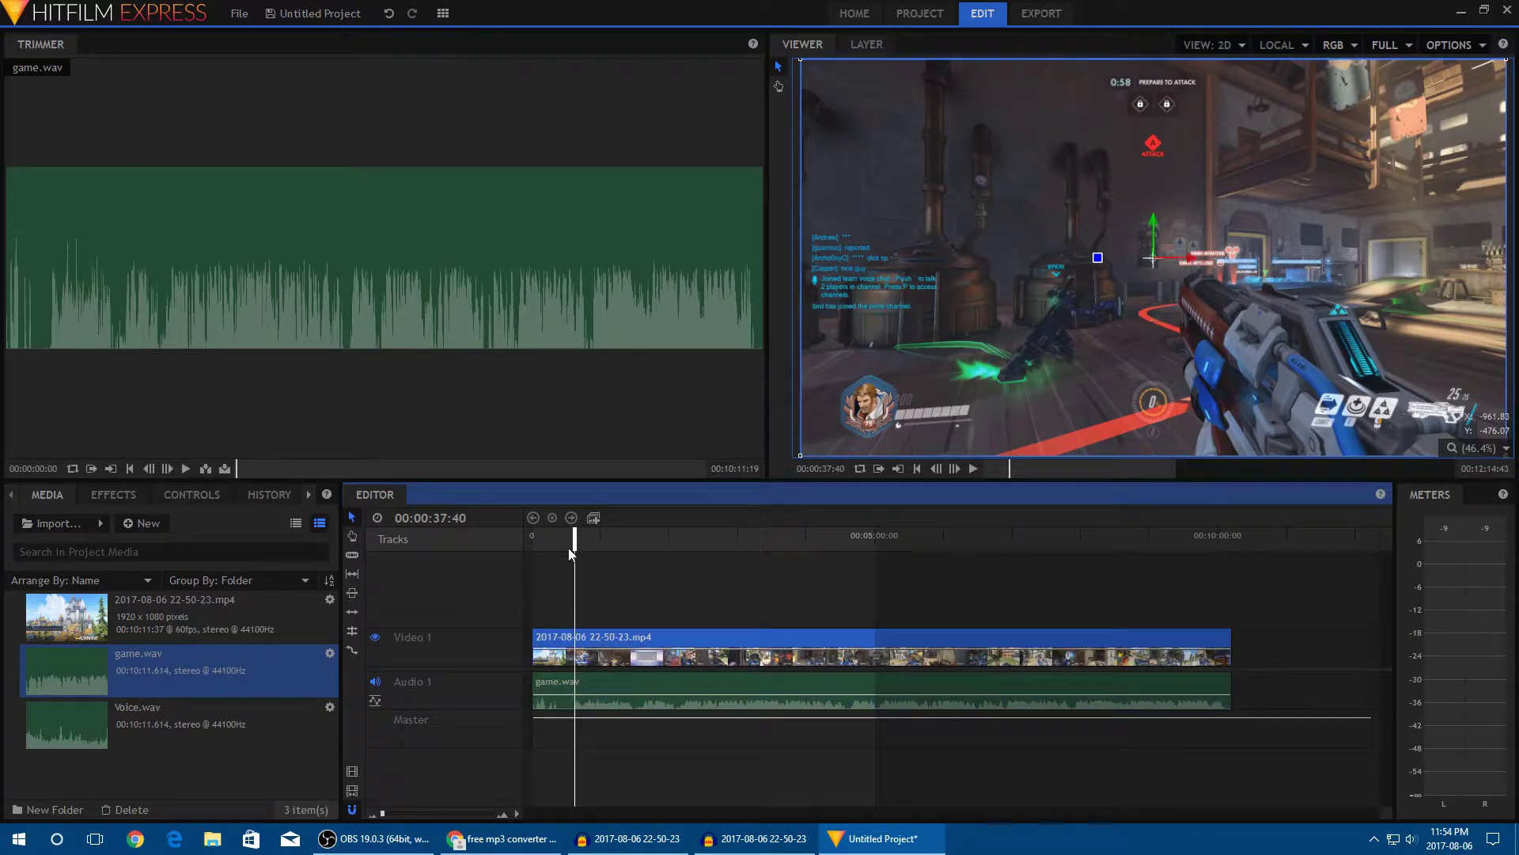
left_click(663, 691)
left_click(666, 637)
Add a new Audio 2 track and place Voice.wav on it.
right_click(482, 676)
left_click(506, 684)
left_click_drag(127, 721, 530, 721)
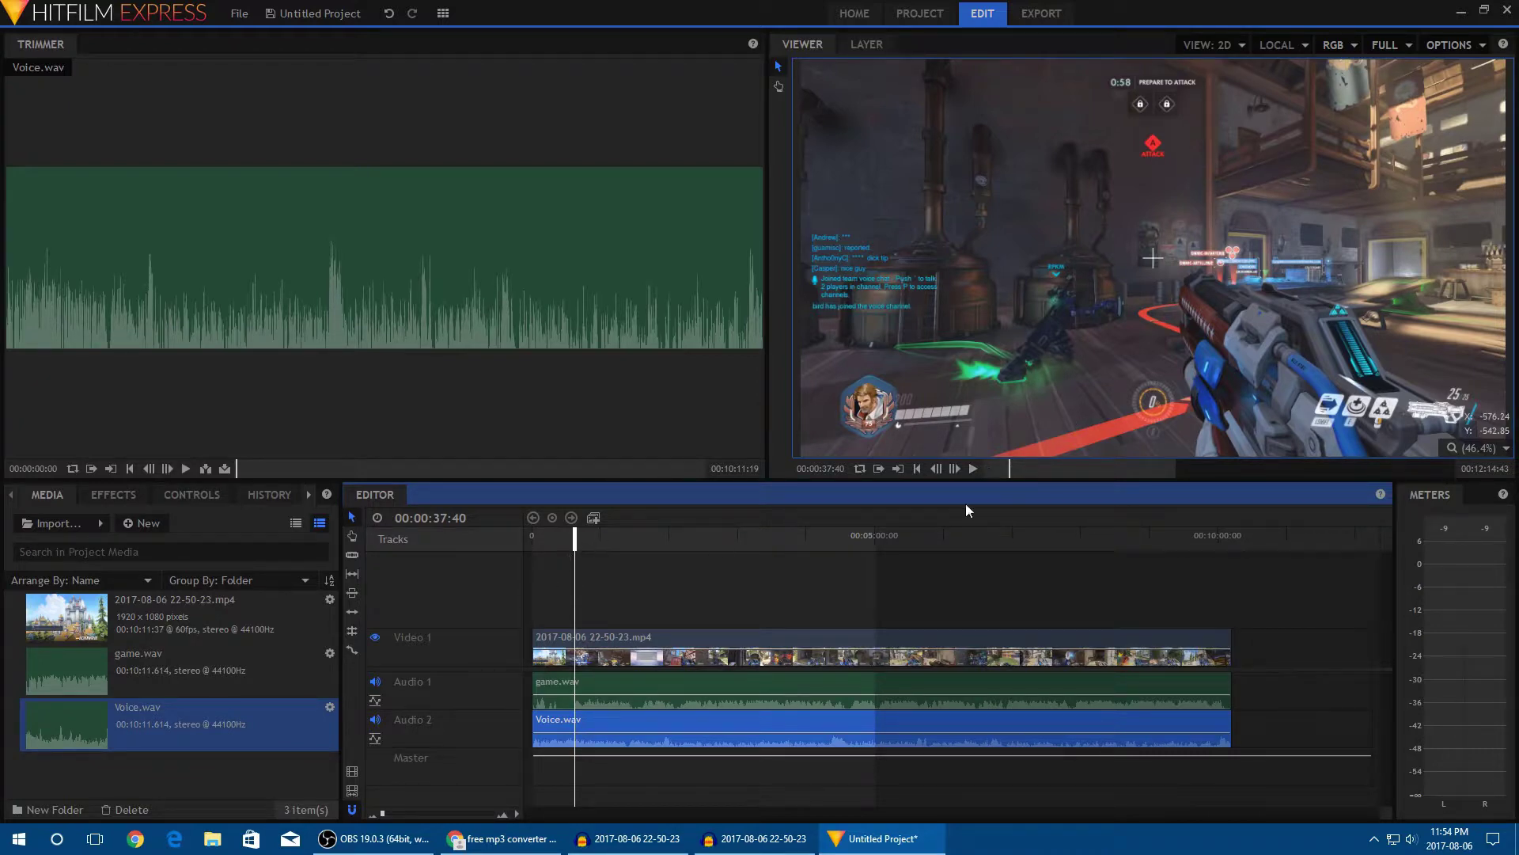
Play back the timeline to preview the gameplay with the new audio tracks.
left_click(972, 468)
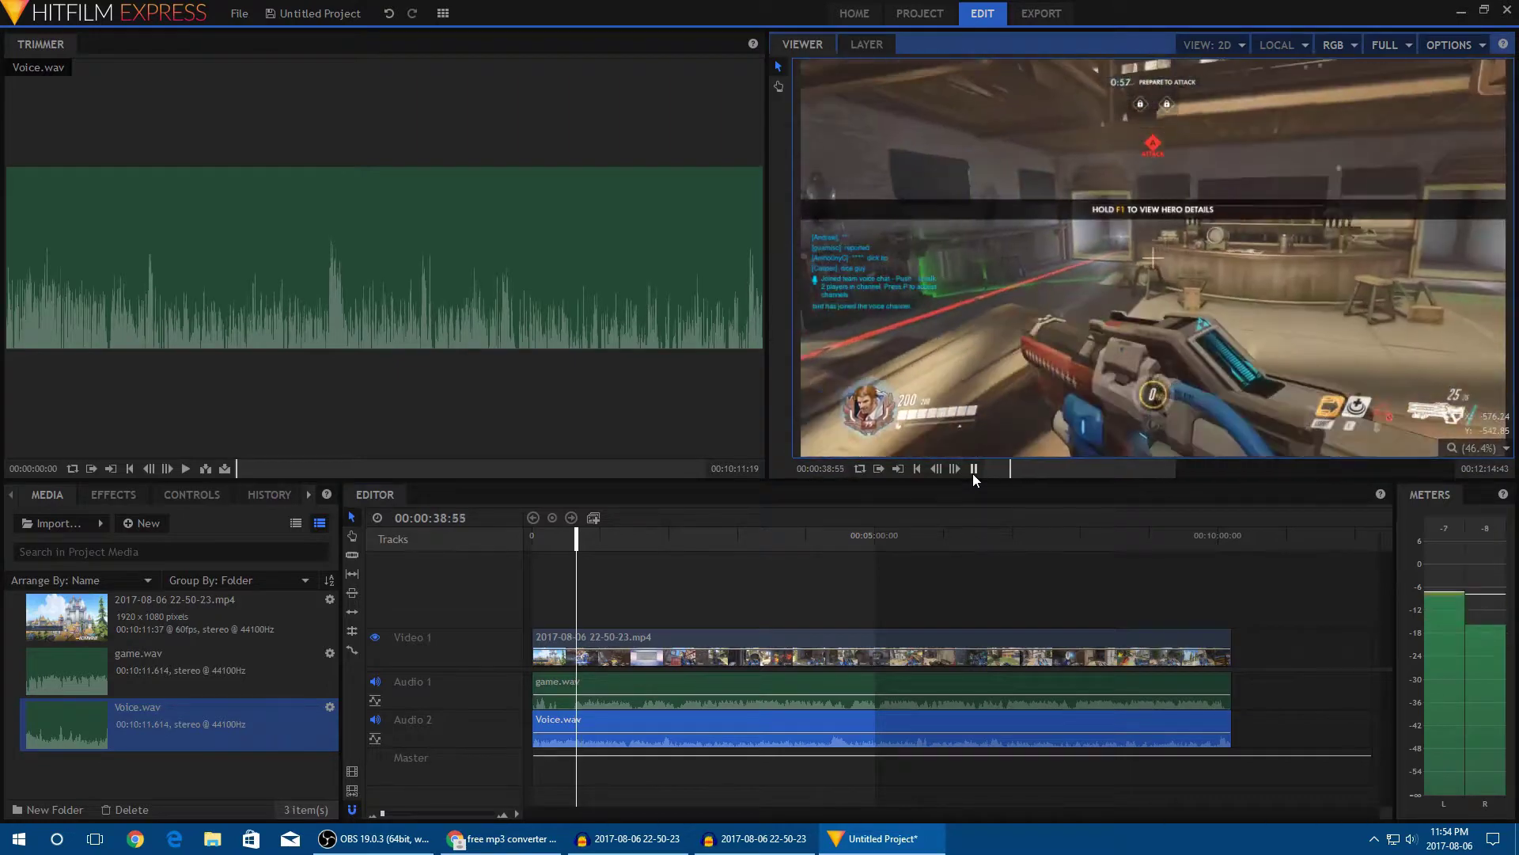
left_click(973, 470)
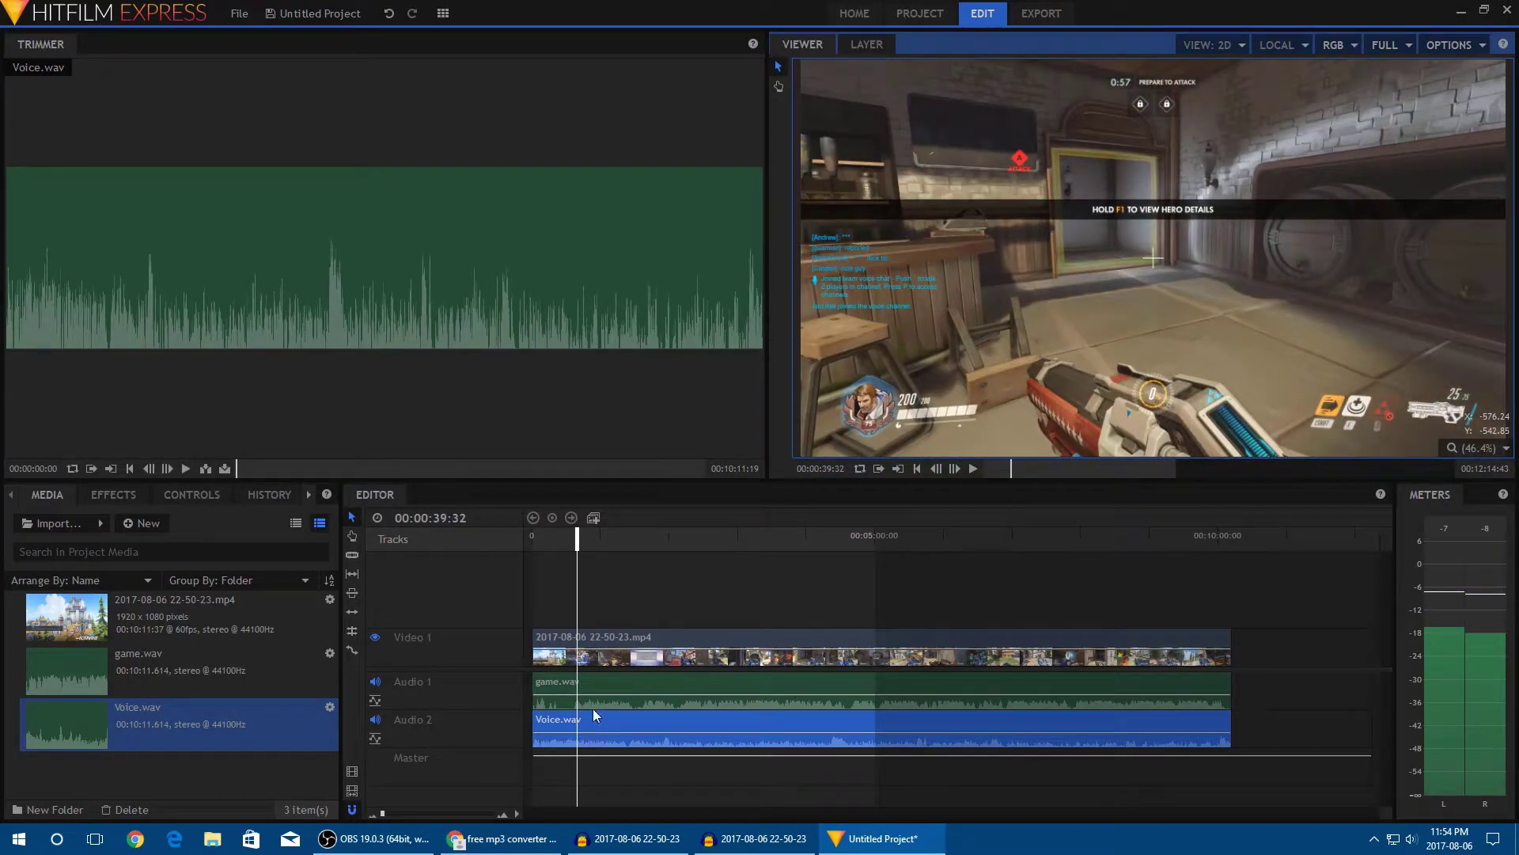
left_click(974, 469)
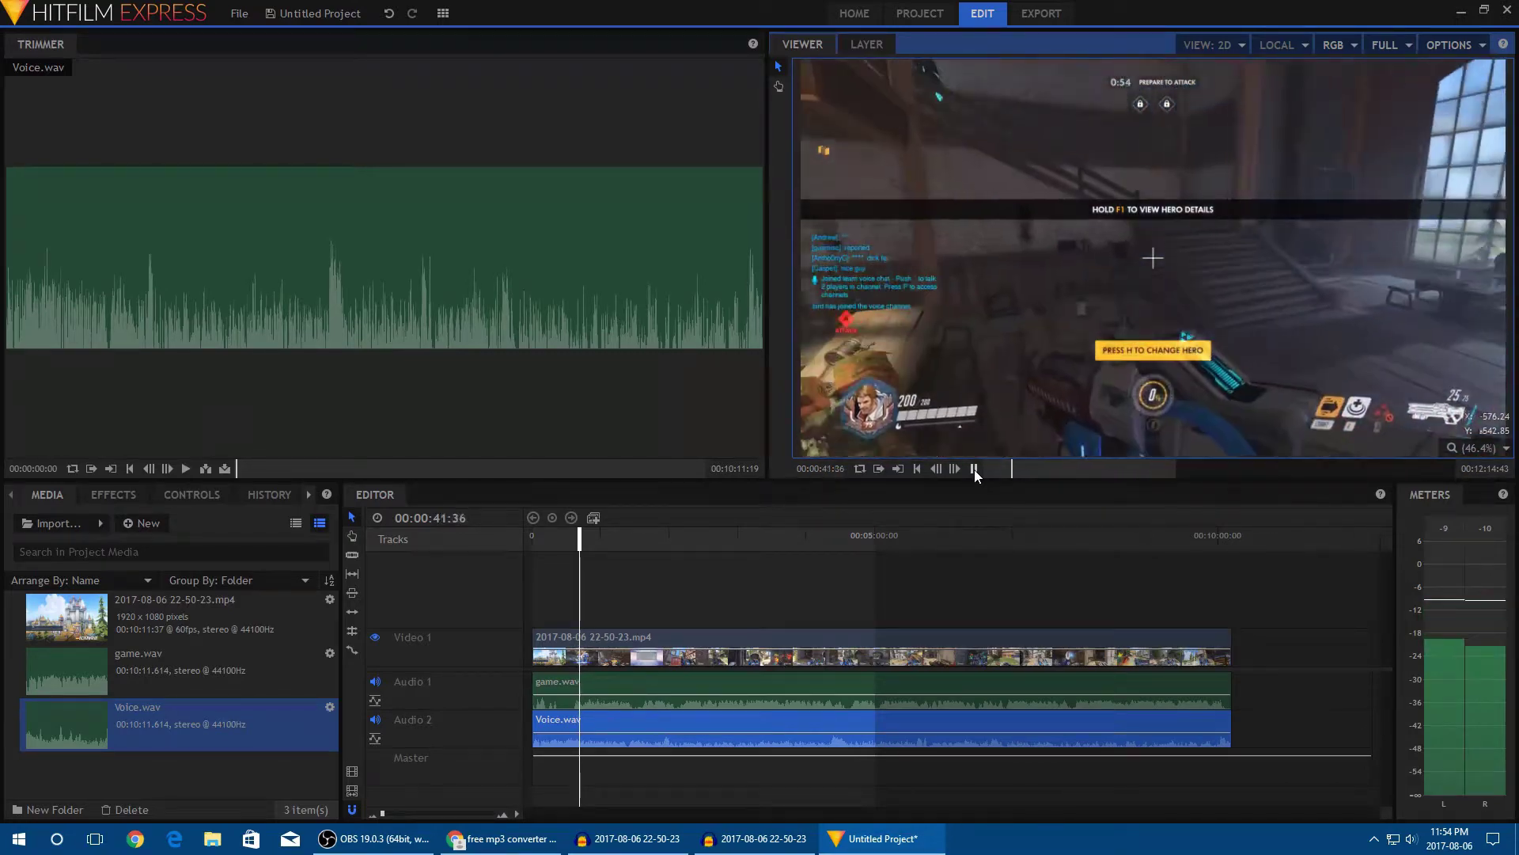
left_click(974, 469)
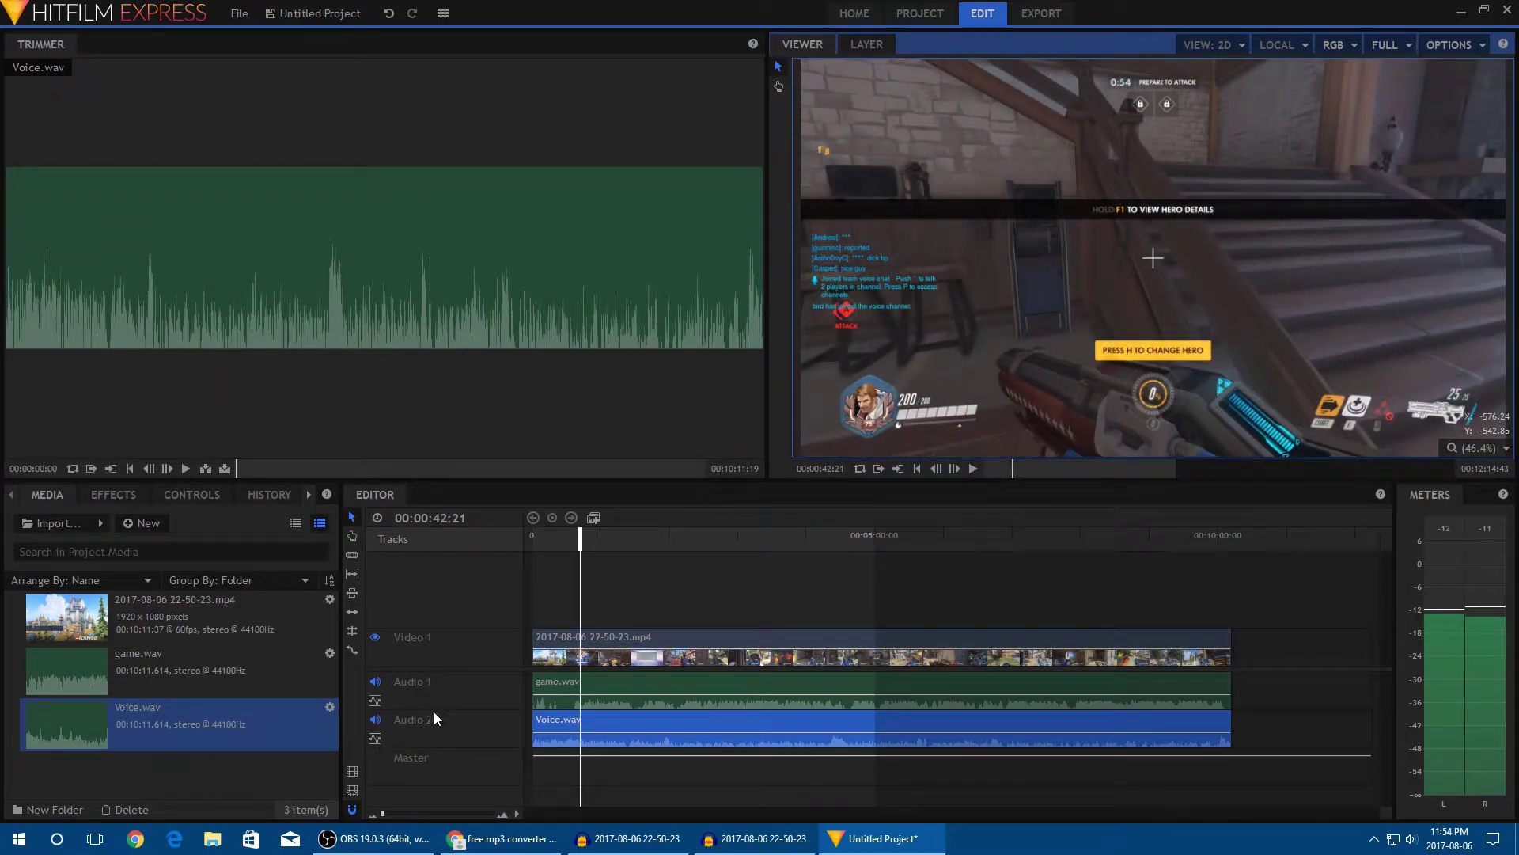
Lower the game.wav volume on Audio 1, raise Voice.wav slightly on Audio 2, and replay.
left_click(375, 698)
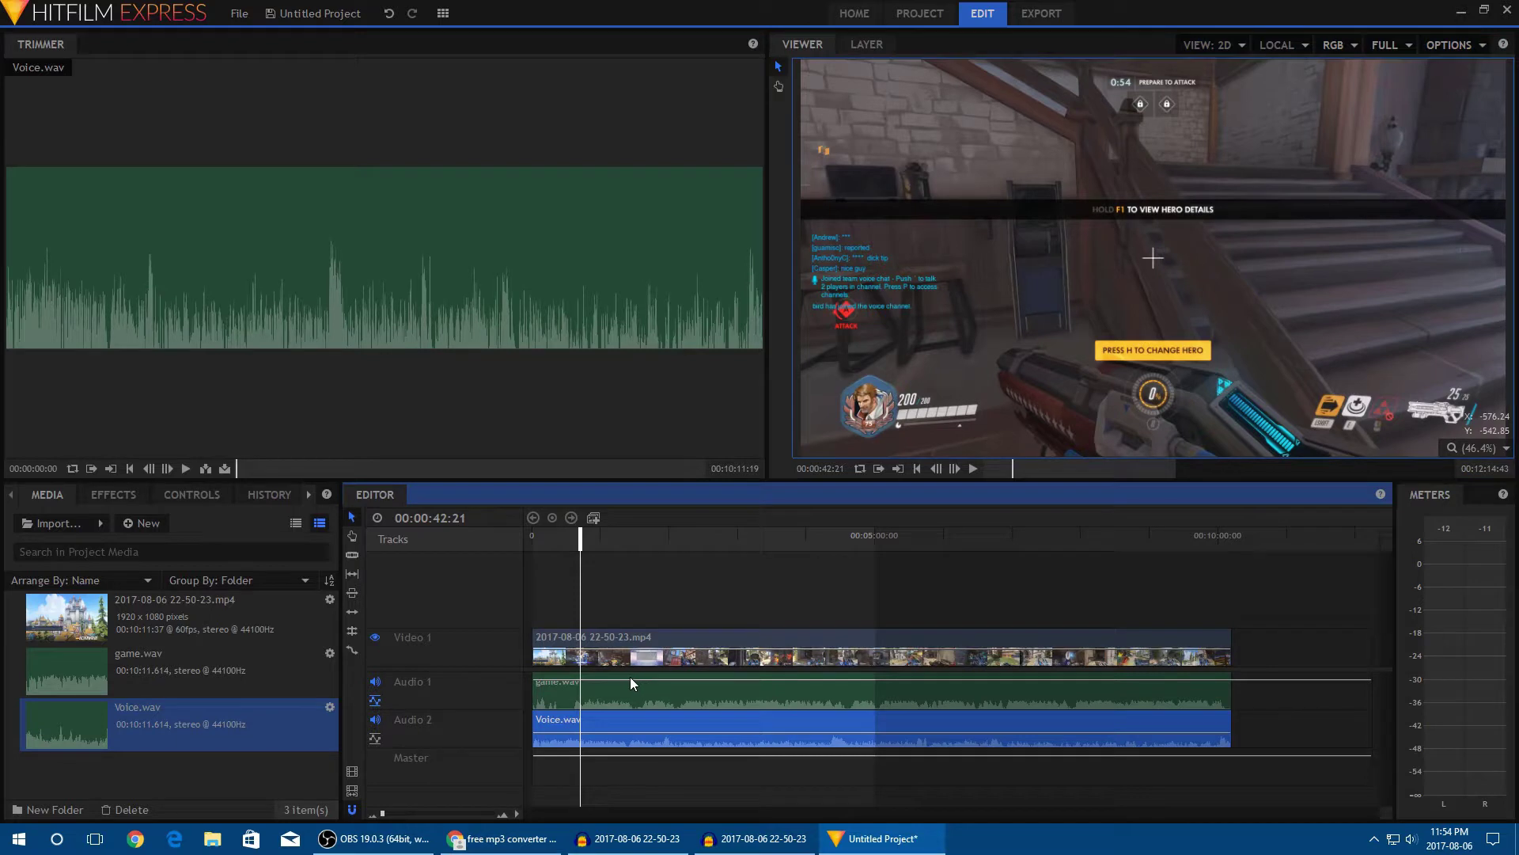
left_click_drag(568, 681, 584, 694)
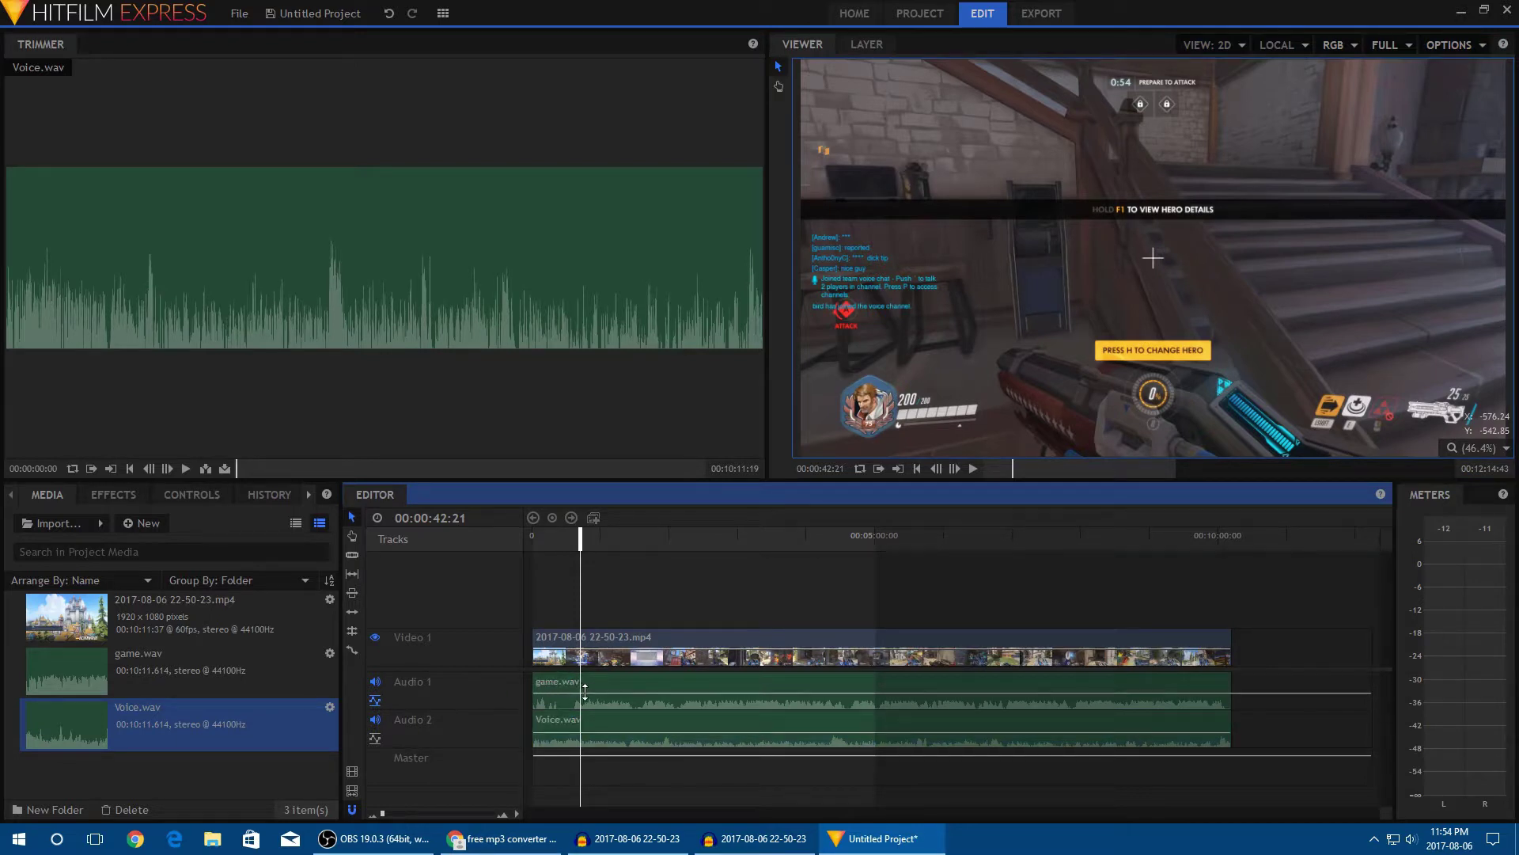
left_click(375, 738)
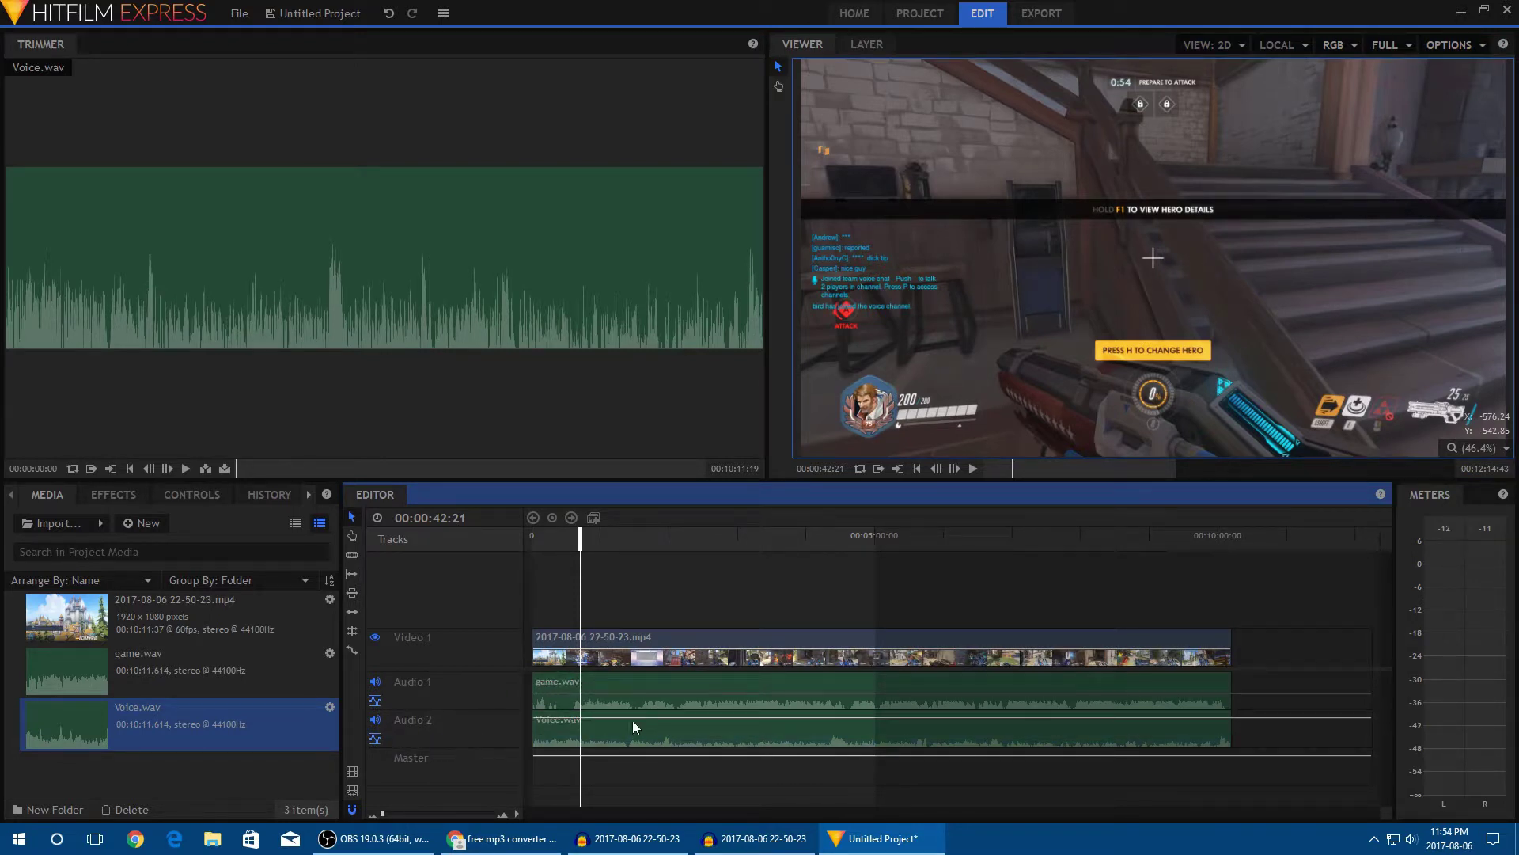
left_click_drag(632, 717, 633, 715)
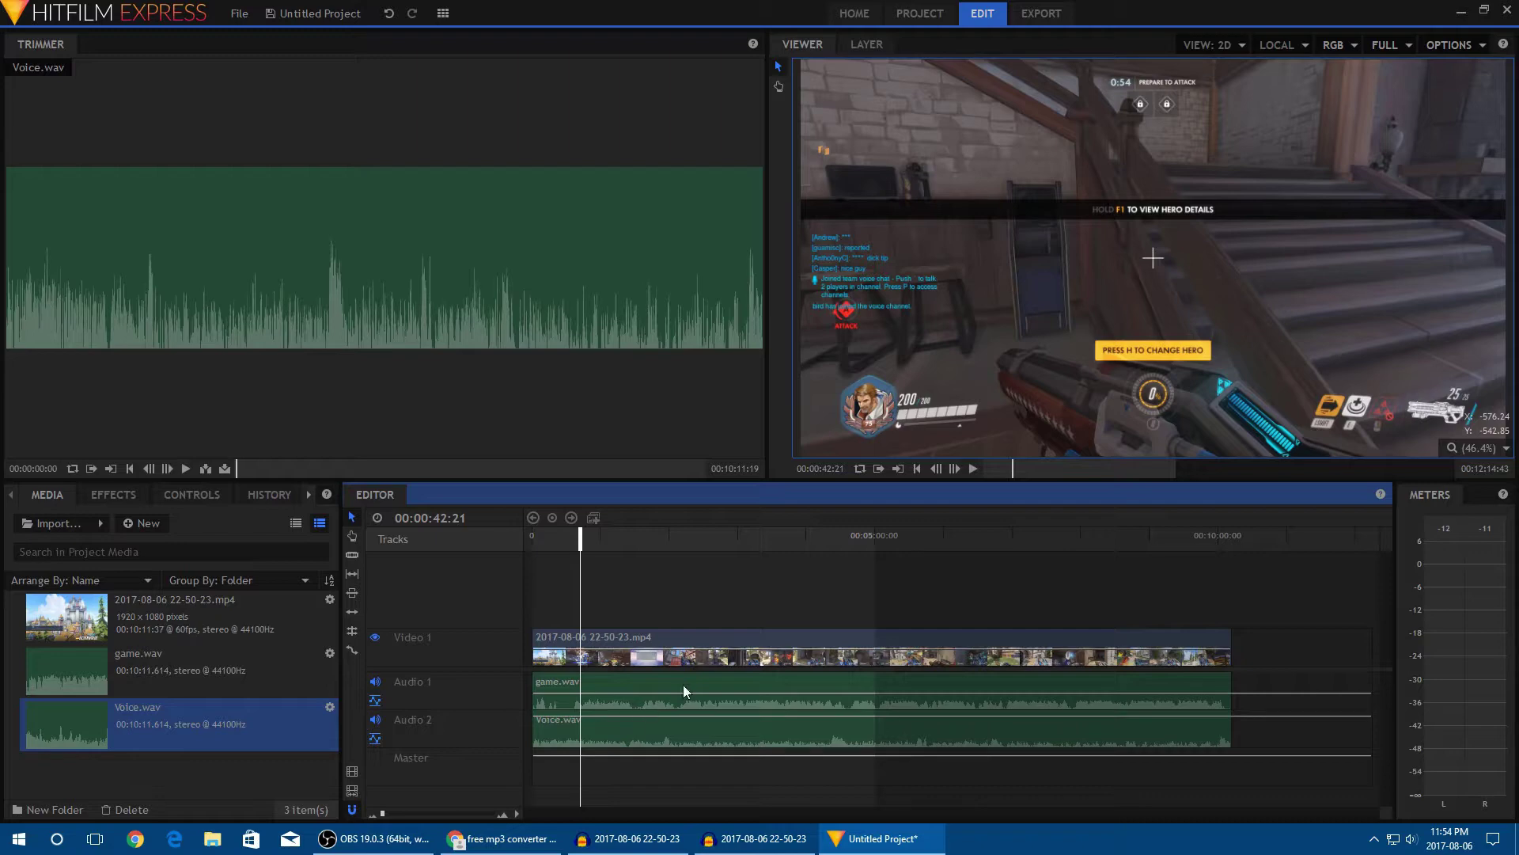
left_click(973, 470)
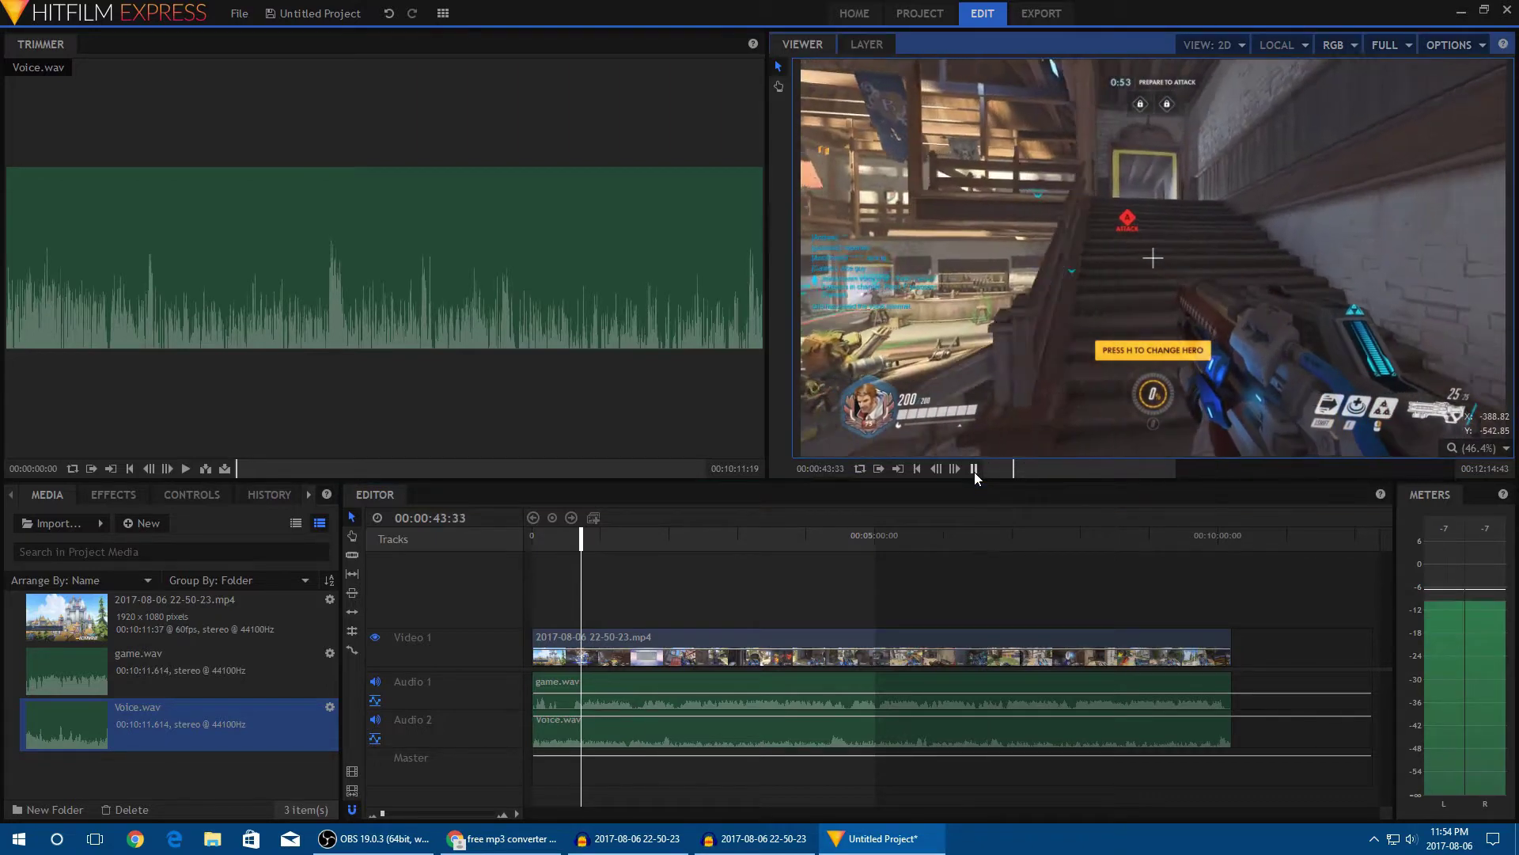
left_click(974, 469)
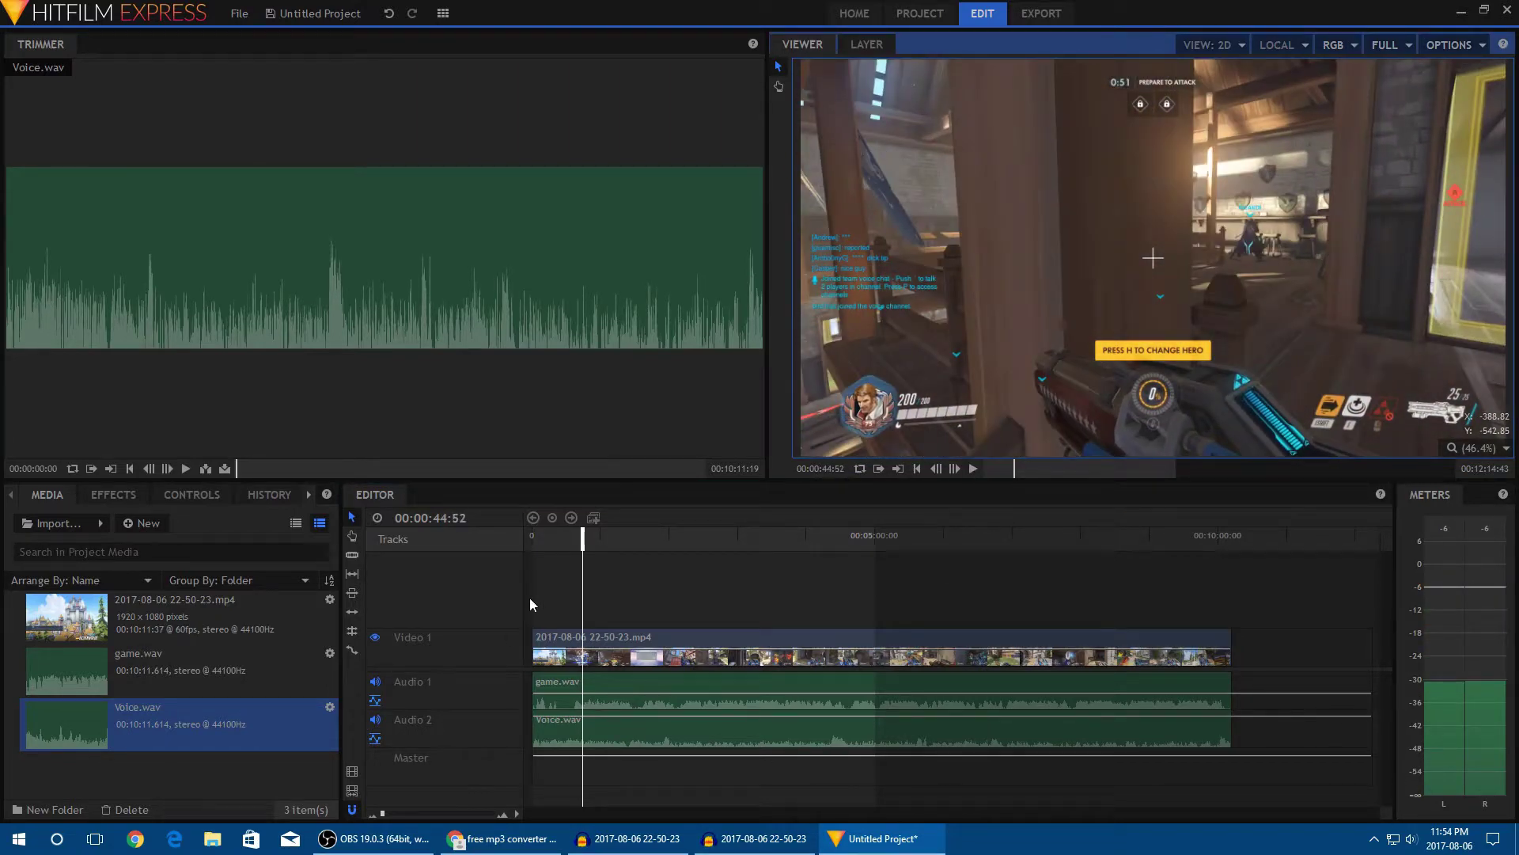